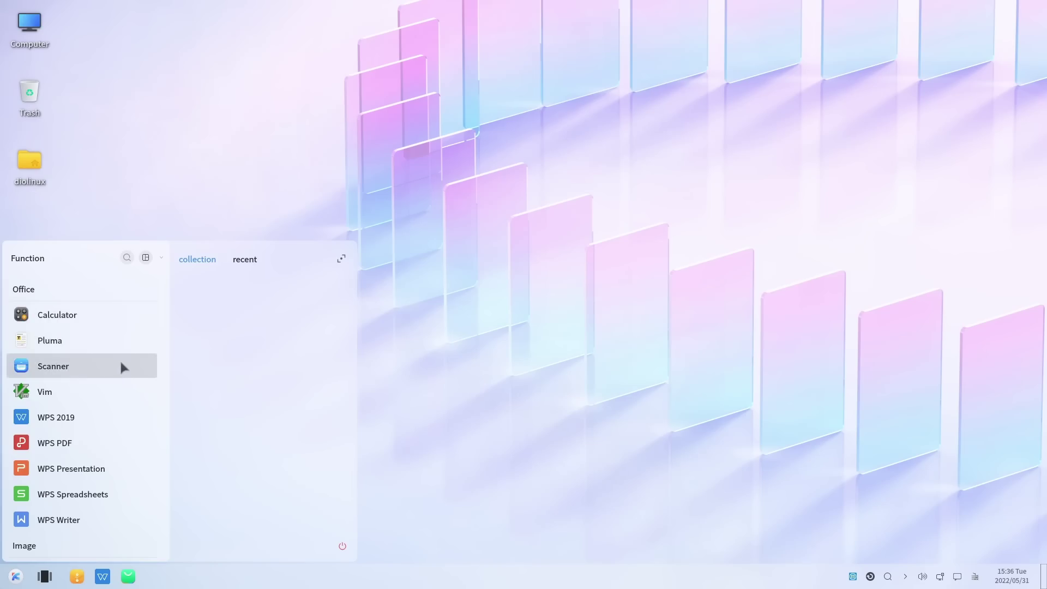
- Browse the app list by function, pin Calculator to the All list, and switch the list to the All view
{"action": "scroll", "coordinate": [66, 398], "scroll_direction": "down", "scroll_amount": 3}
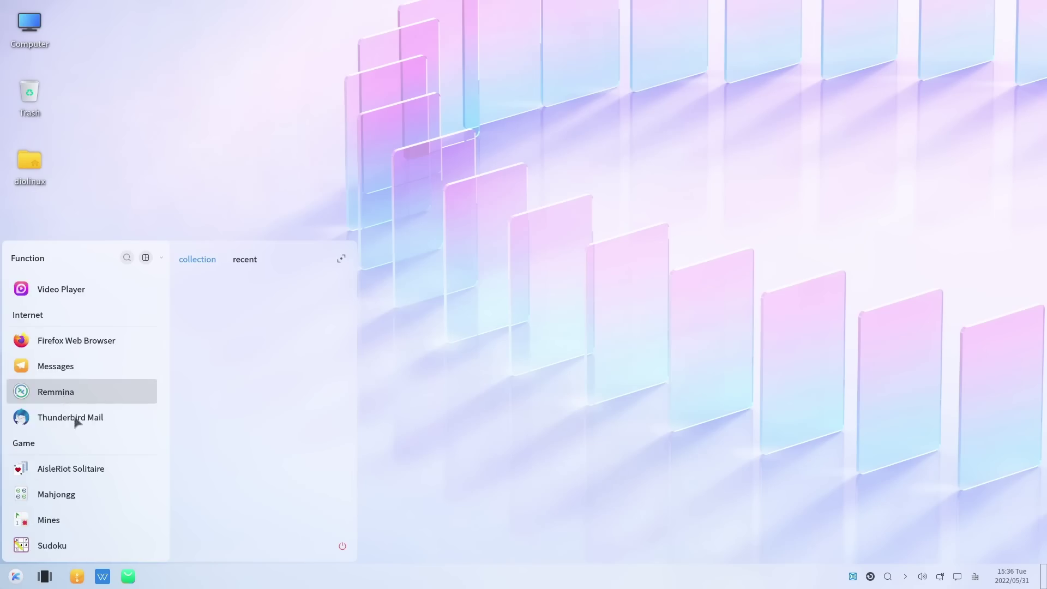
{"action": "scroll", "coordinate": [84, 481], "scroll_direction": "down", "scroll_amount": 3}
{"action": "scroll", "coordinate": [85, 481], "scroll_direction": "down", "scroll_amount": 2}
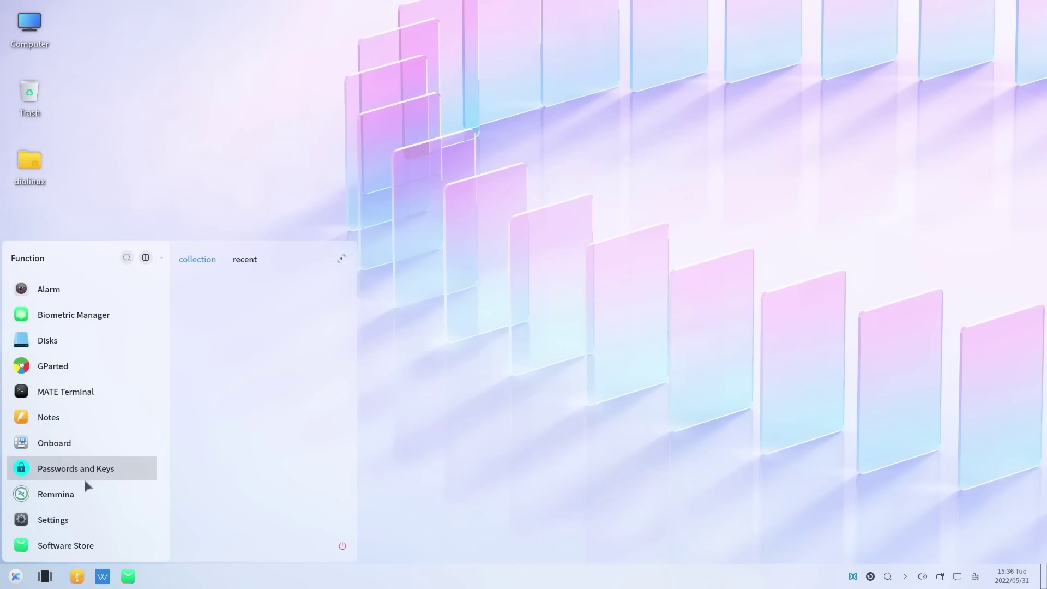
{"action": "scroll", "coordinate": [85, 481], "scroll_direction": "up", "scroll_amount": 12}
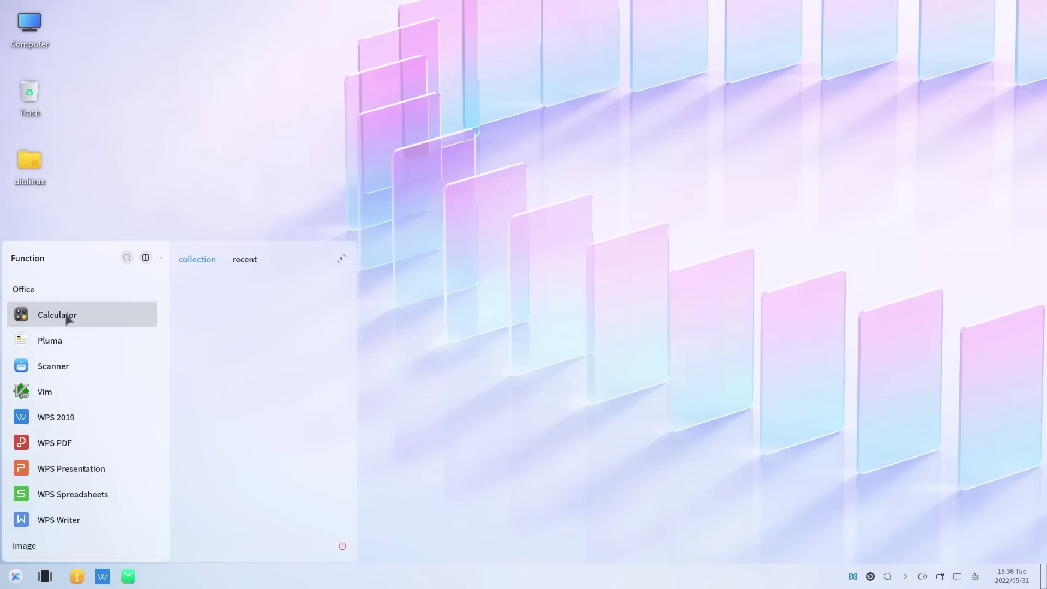
{"action": "right_click", "coordinate": [78, 318]}
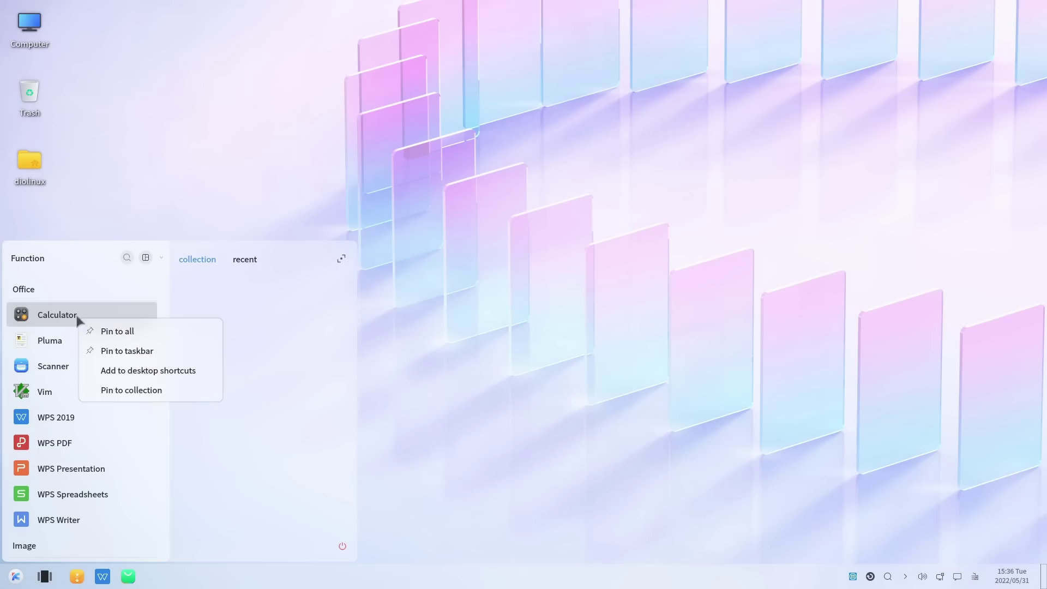
{"action": "left_click", "coordinate": [109, 331]}
{"action": "left_click", "coordinate": [146, 257]}
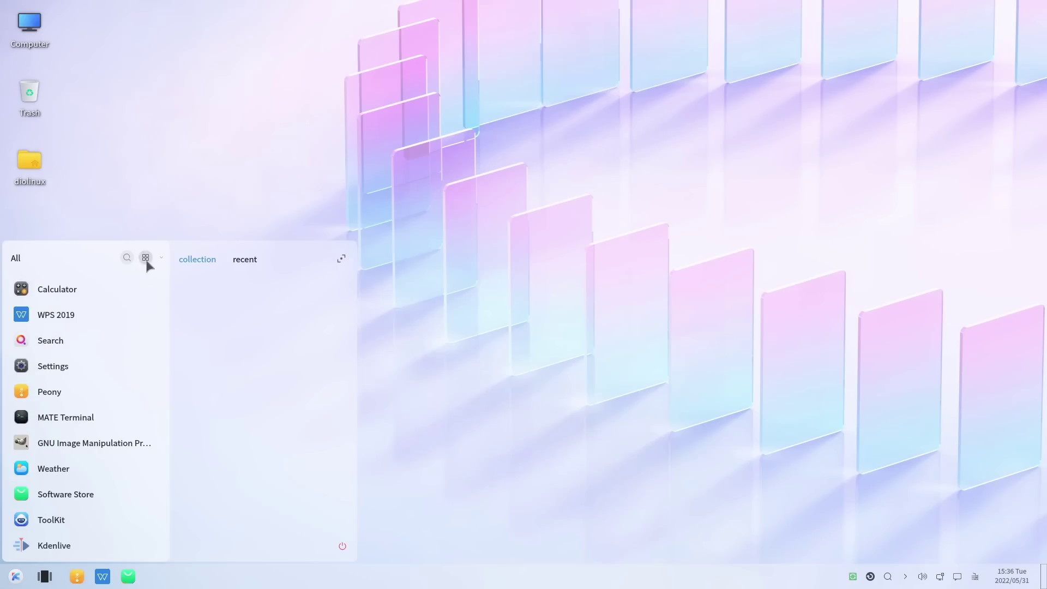
- Pin Calculator and WPS 2019 to the start menu's collection
{"action": "right_click", "coordinate": [113, 294]}
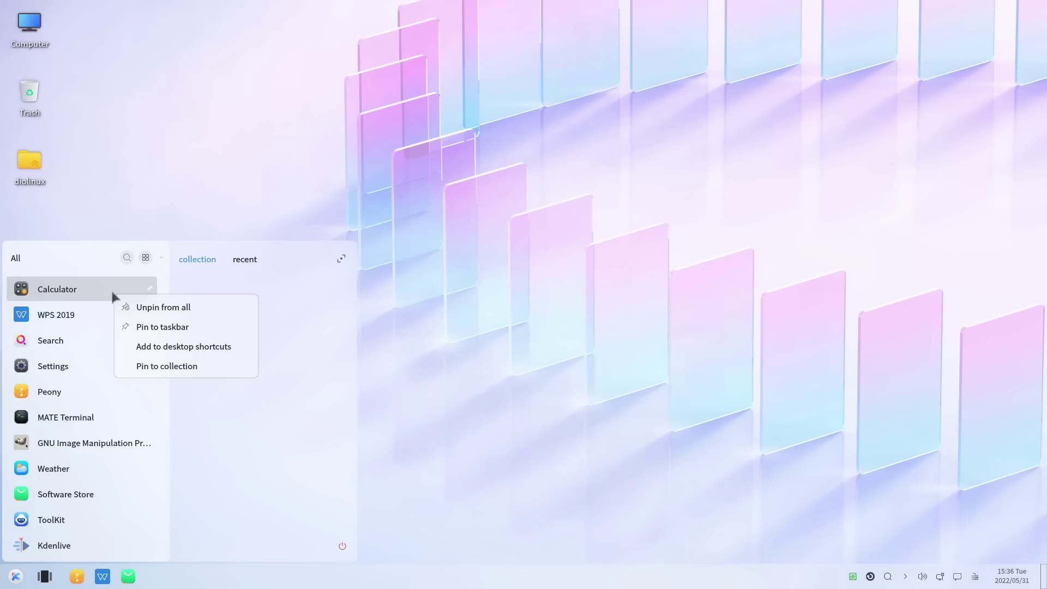
{"action": "left_click", "coordinate": [214, 364]}
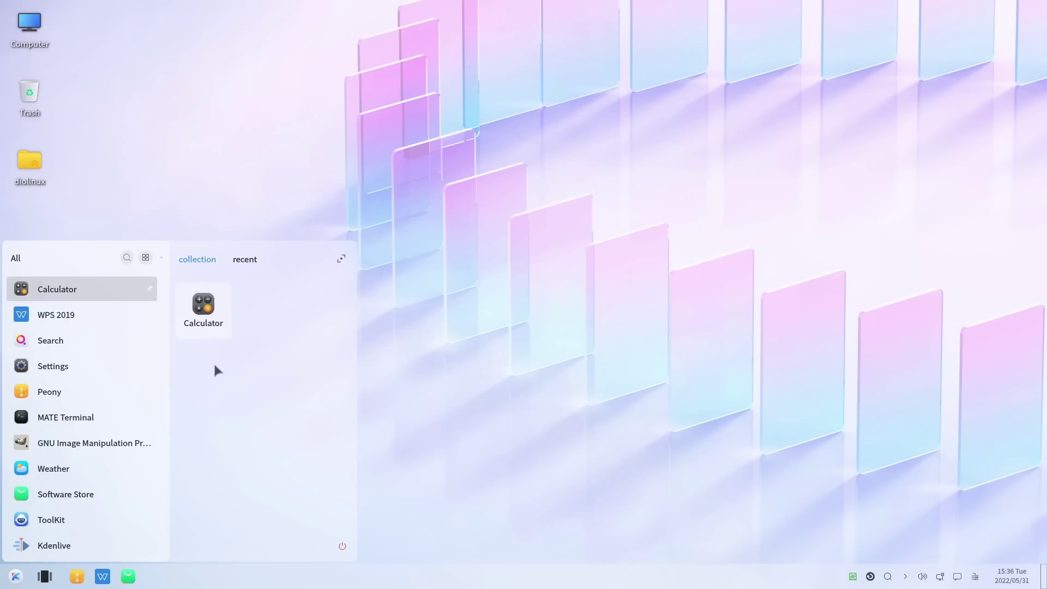
{"action": "right_click", "coordinate": [84, 310]}
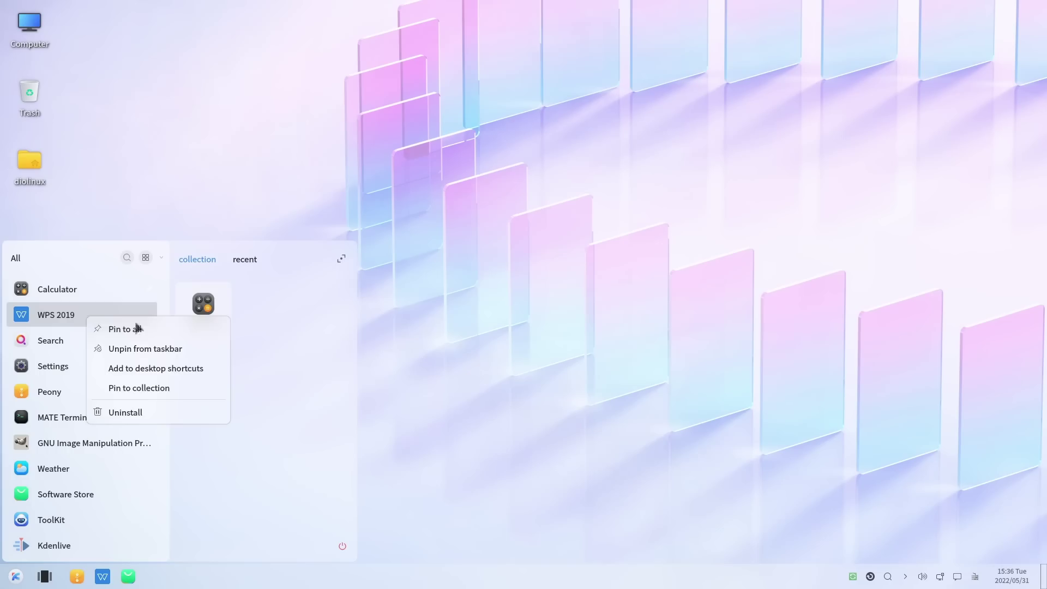
{"action": "left_click", "coordinate": [178, 389]}
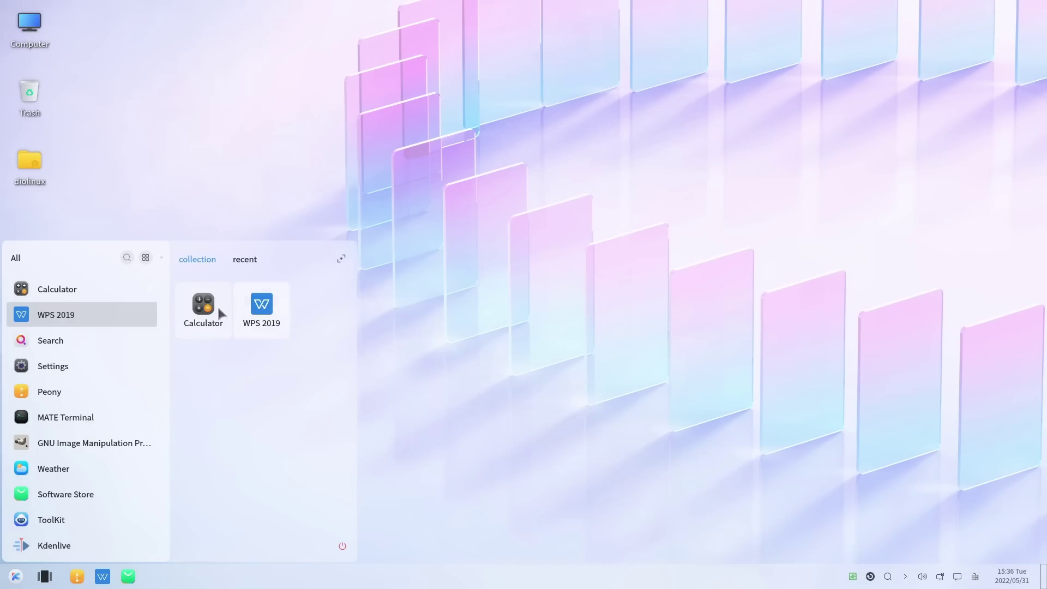
- Add Calculator to the desktop shortcuts and pin it to the taskbar
{"action": "right_click", "coordinate": [81, 287]}
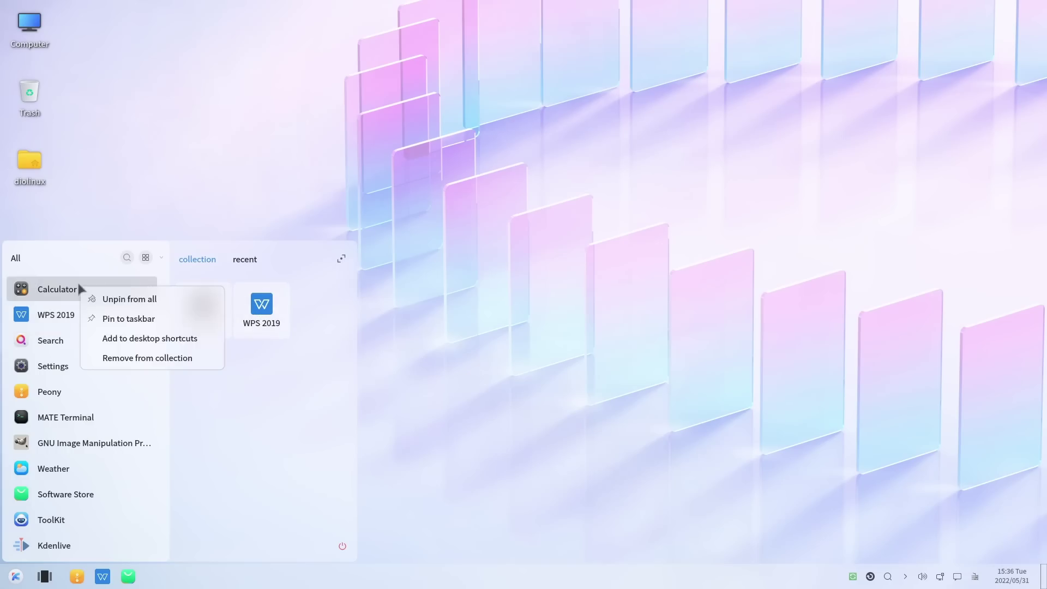
{"action": "left_click", "coordinate": [177, 339]}
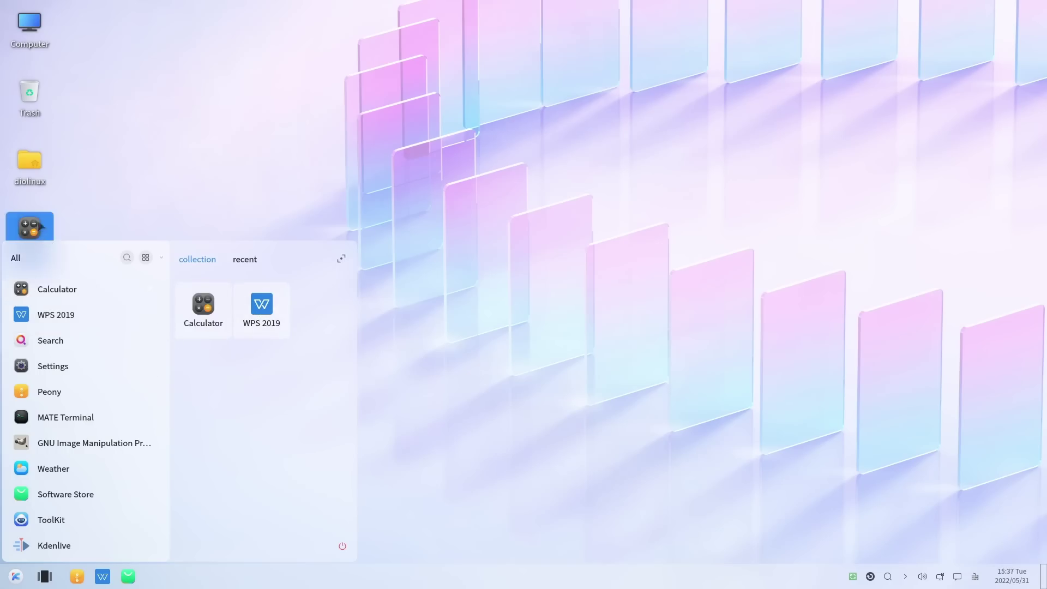
{"action": "right_click", "coordinate": [84, 285]}
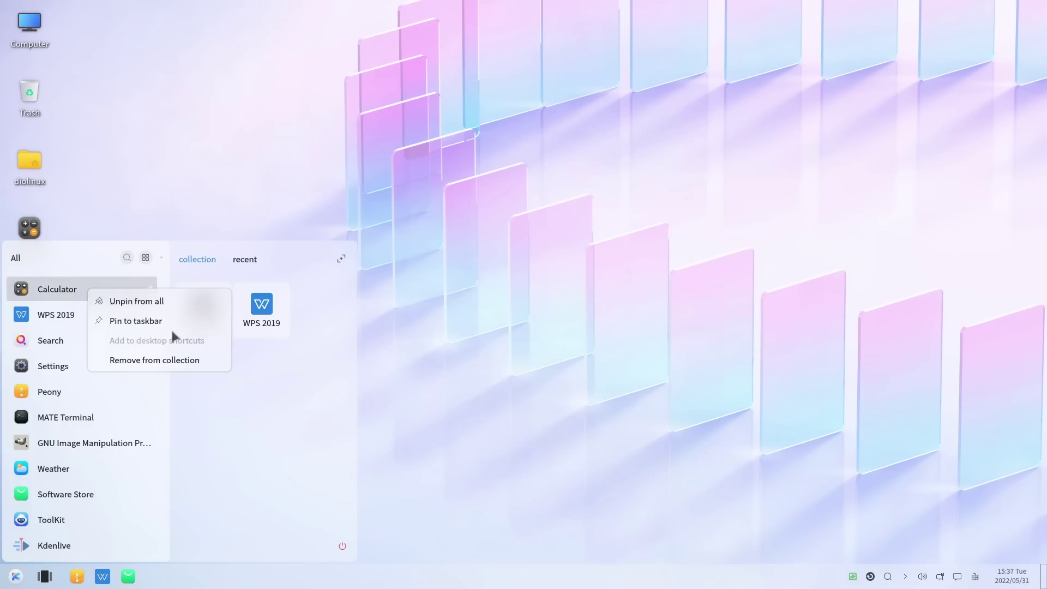
{"action": "left_click", "coordinate": [166, 328]}
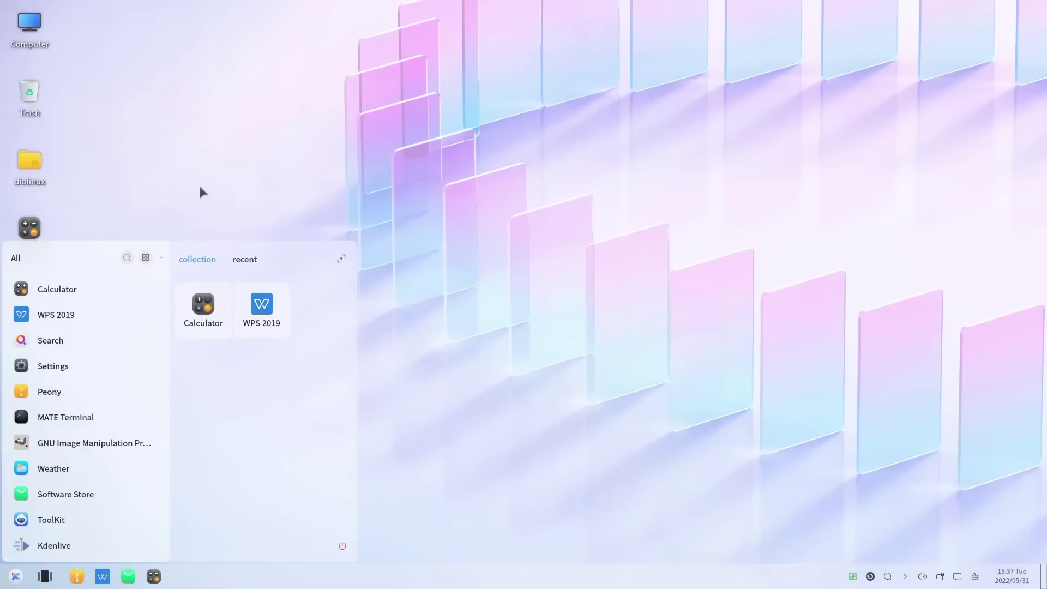
- Close and reopen the start menu, and view its recent and collection sections
{"action": "left_click", "coordinate": [198, 183]}
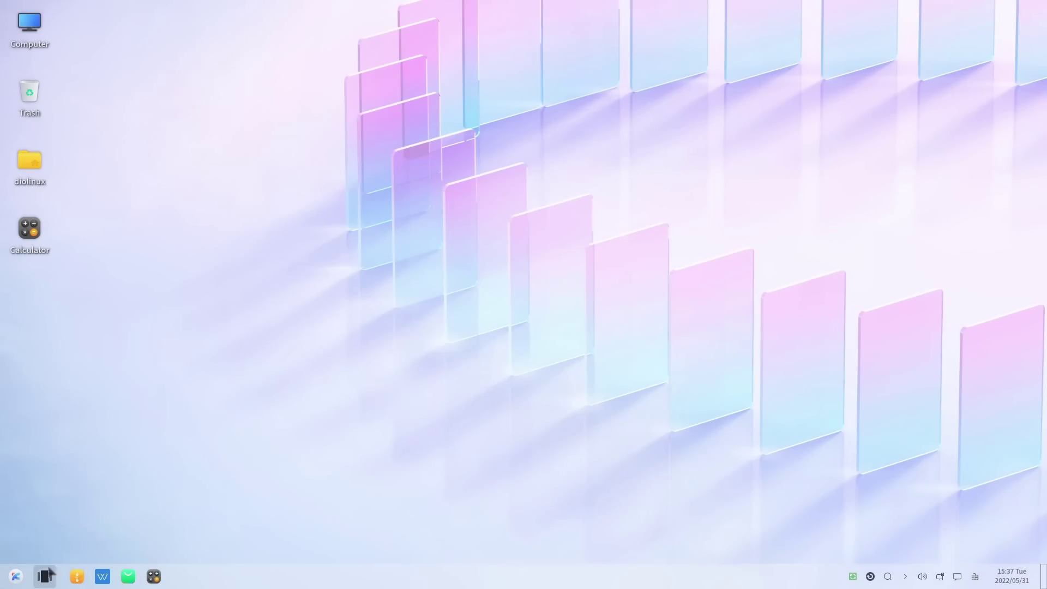
{"action": "left_click", "coordinate": [15, 576]}
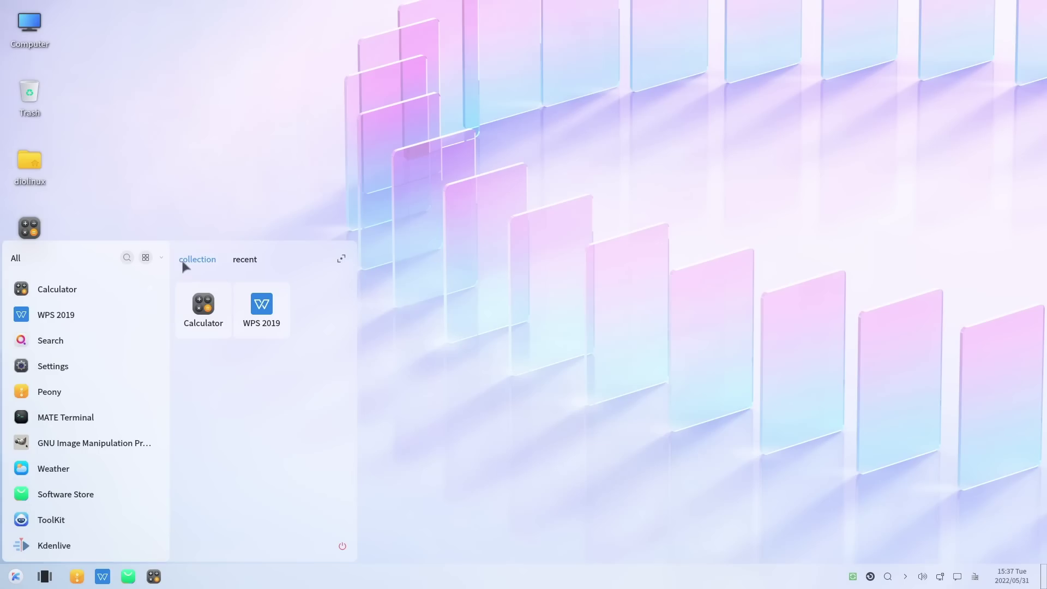
{"action": "left_click", "coordinate": [242, 261]}
{"action": "left_click", "coordinate": [209, 261]}
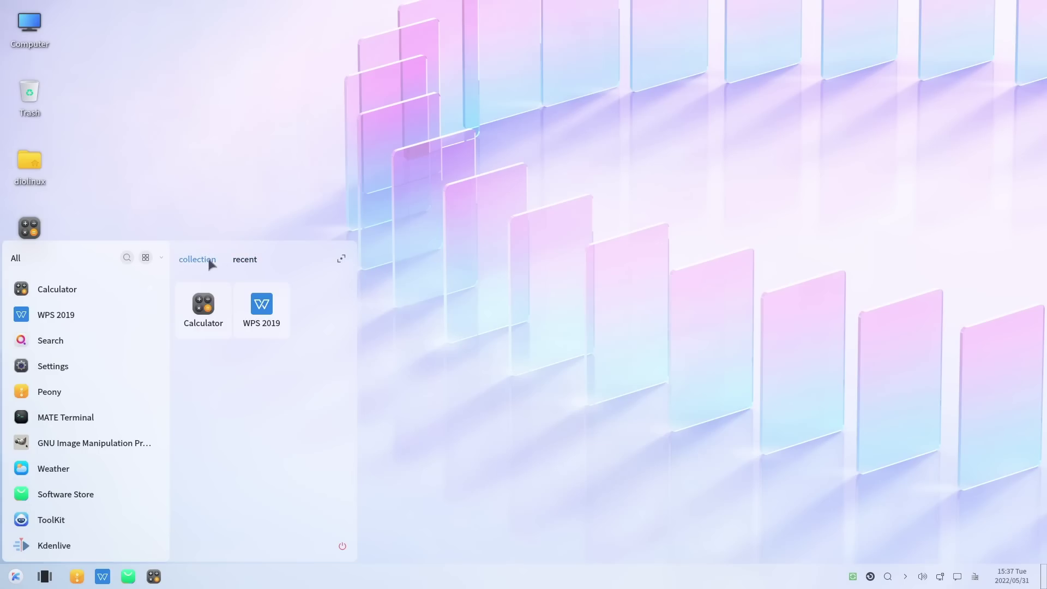
- Expand the start menu to full screen and browse all installed applications
{"action": "left_click", "coordinate": [341, 260]}
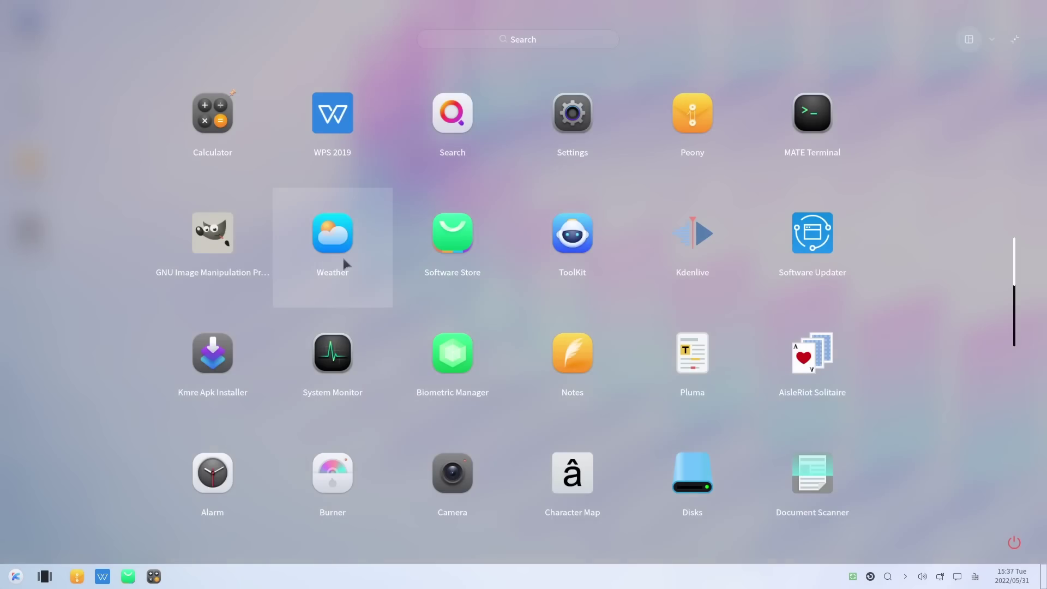
{"action": "scroll", "coordinate": [733, 480], "scroll_direction": "down", "scroll_amount": 4}
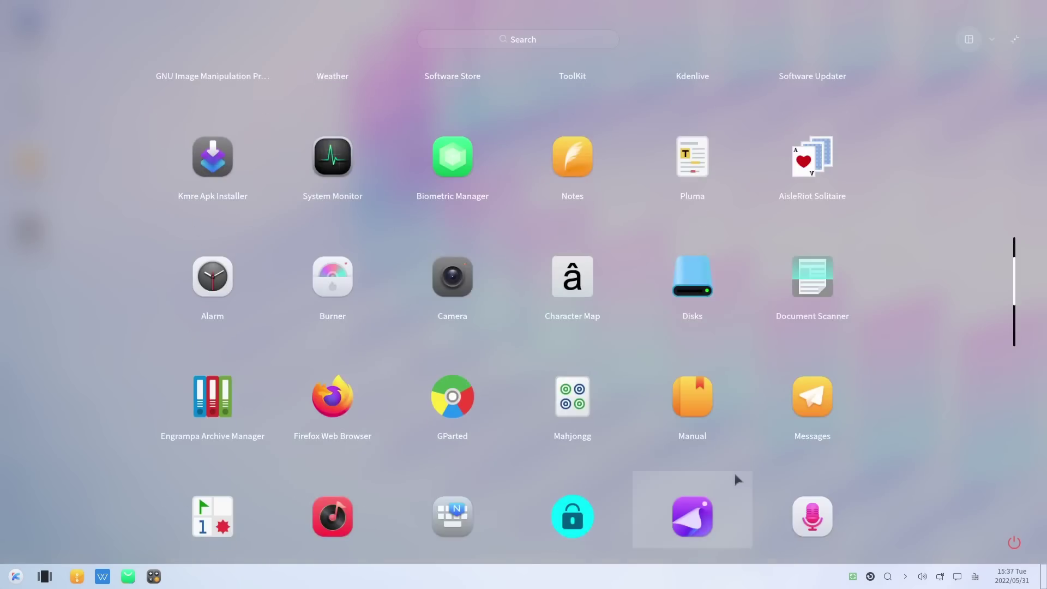
{"action": "scroll", "coordinate": [736, 480], "scroll_direction": "down", "scroll_amount": 2}
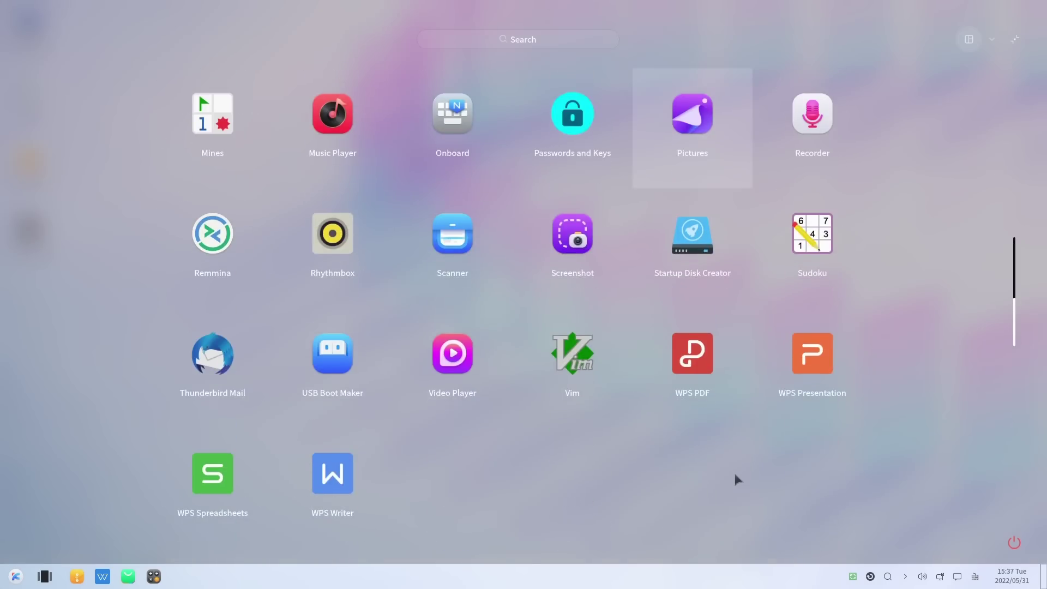
{"action": "scroll", "coordinate": [736, 476], "scroll_direction": "up", "scroll_amount": 5}
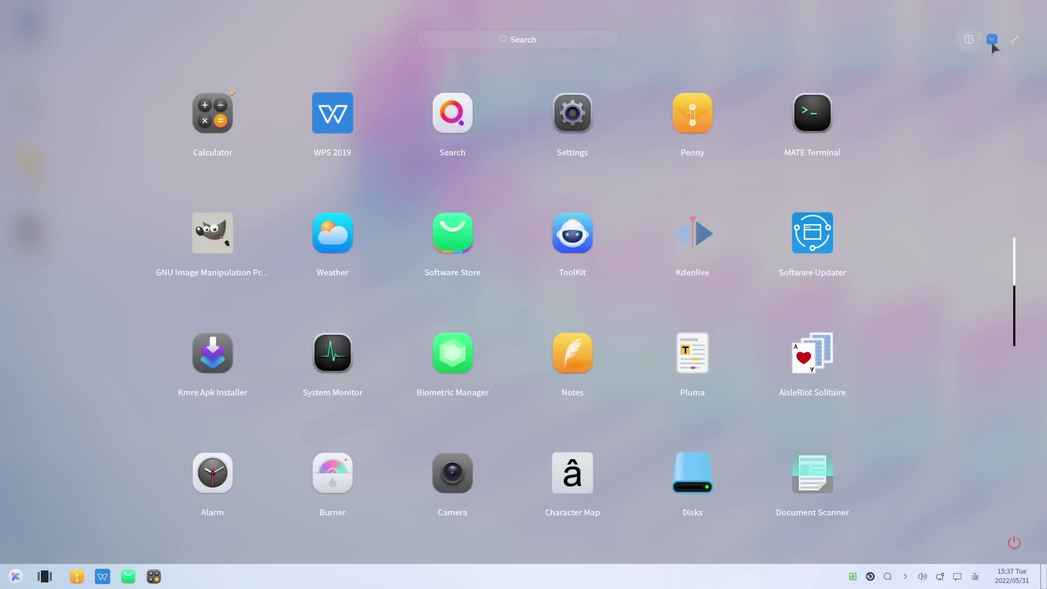
- Sort the full-screen app list alphabetically and jump to the letters G, M and E
{"action": "left_click", "coordinate": [969, 39]}
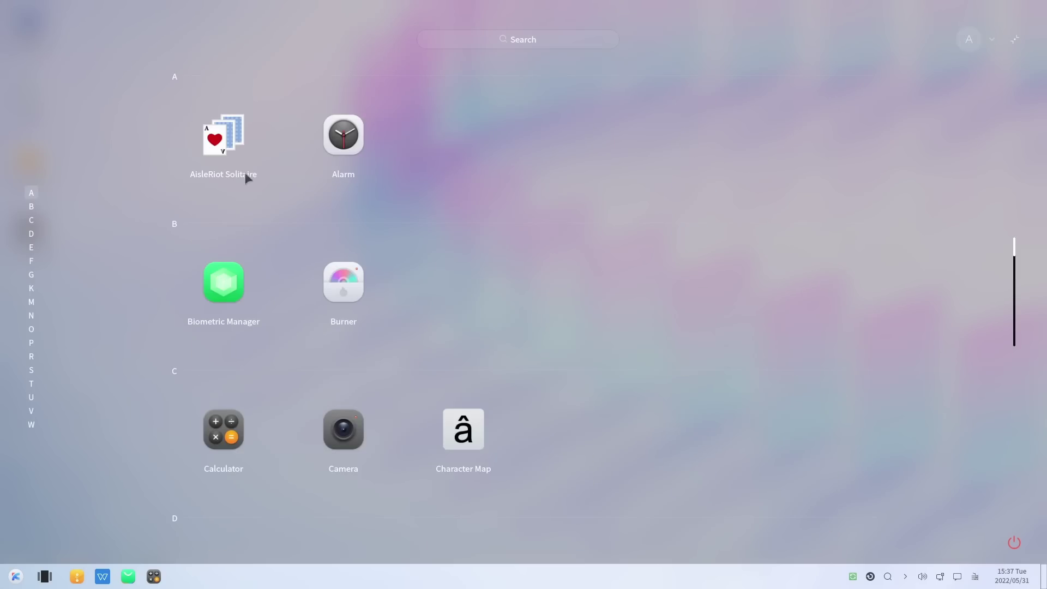
{"action": "left_click", "coordinate": [31, 275]}
{"action": "left_click", "coordinate": [33, 297]}
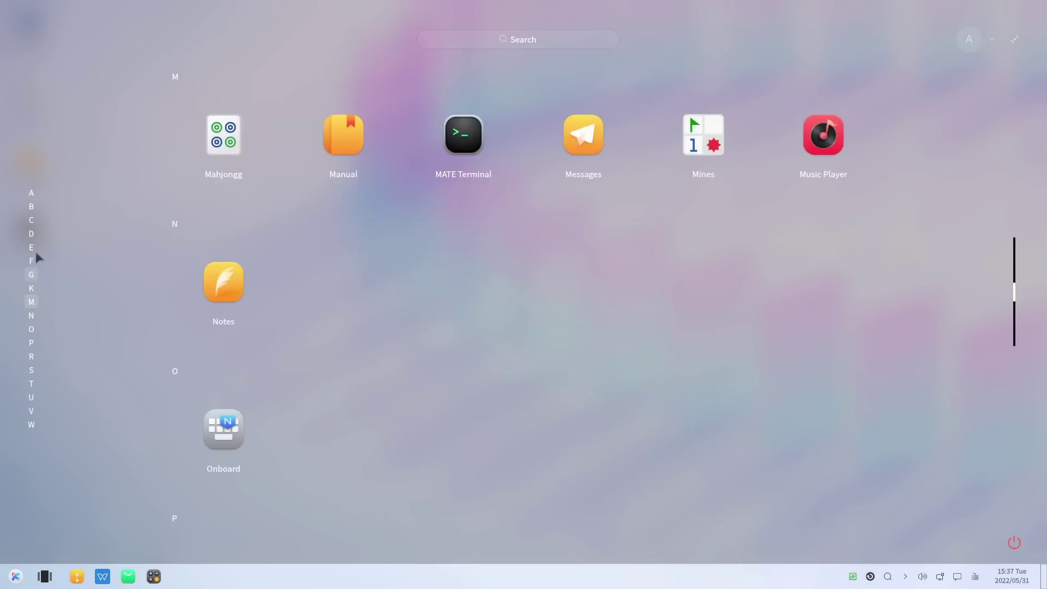
{"action": "left_click", "coordinate": [32, 248]}
- Group the apps by function, visit the Video, Internet, System, Safe and Office categories, and close the full-screen start menu
{"action": "left_click", "coordinate": [970, 40]}
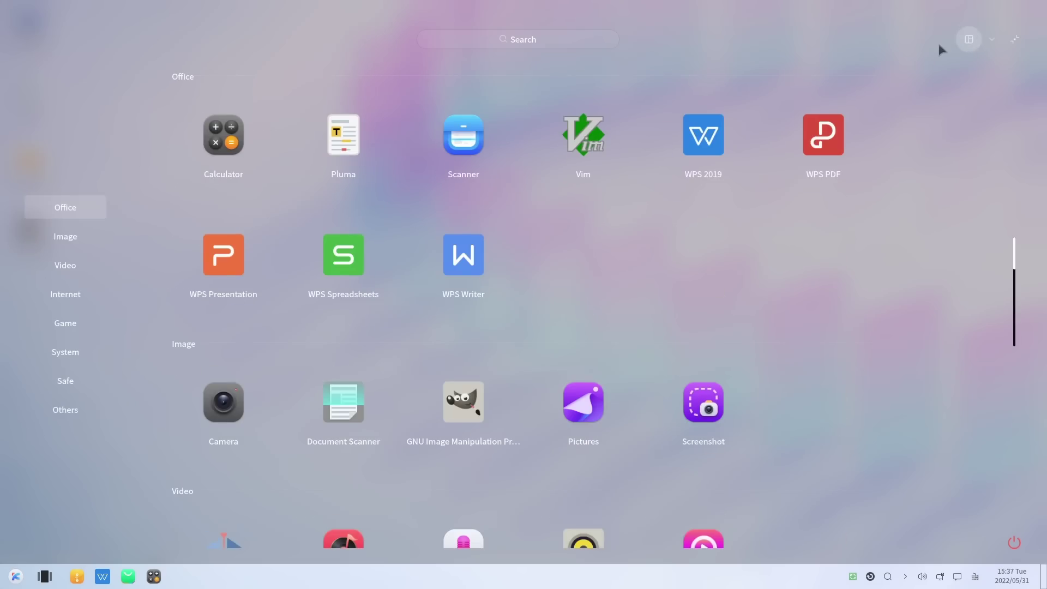
{"action": "left_click", "coordinate": [71, 266]}
{"action": "left_click", "coordinate": [79, 296]}
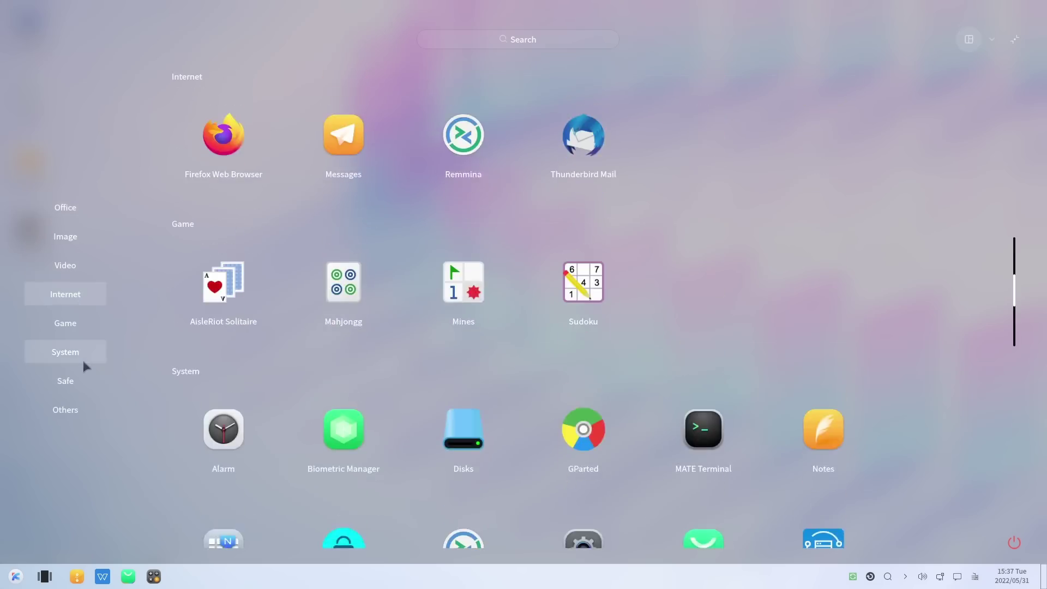
{"action": "left_click", "coordinate": [83, 354]}
{"action": "left_click", "coordinate": [83, 381]}
{"action": "left_click", "coordinate": [87, 206]}
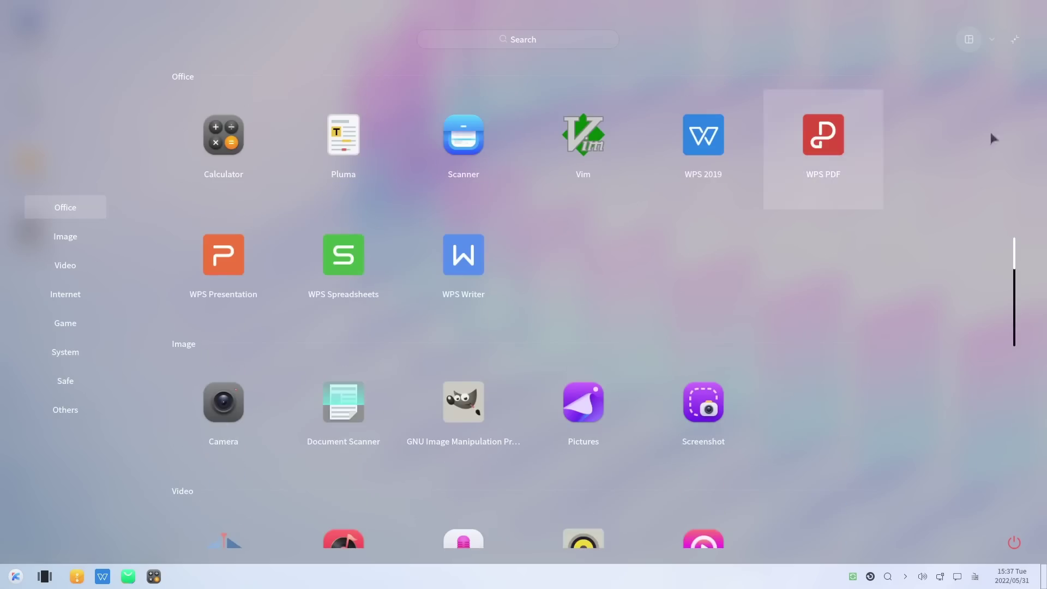
{"action": "left_click", "coordinate": [1016, 39]}
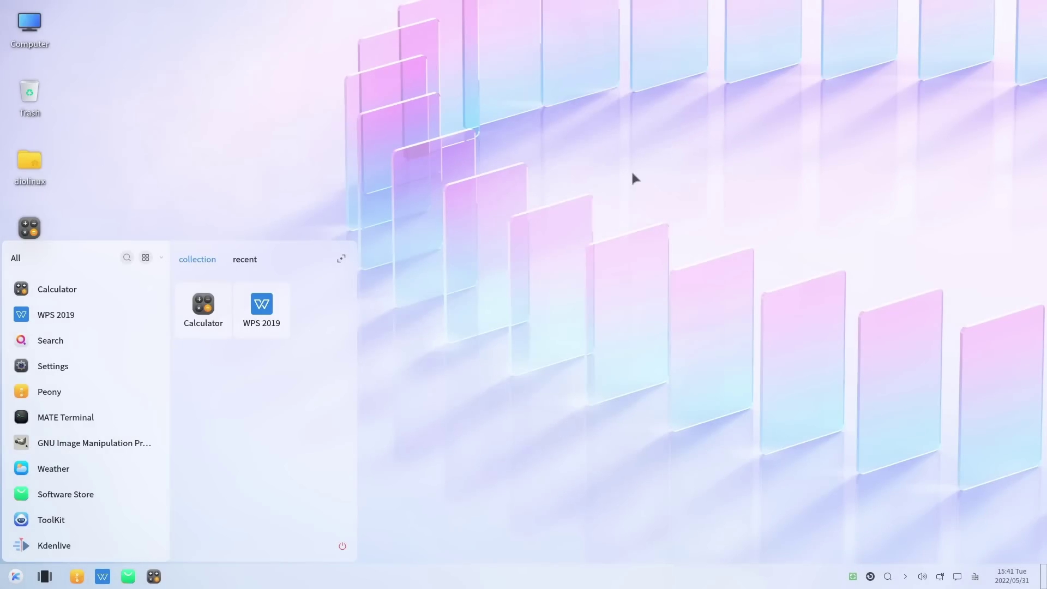
{"action": "left_click", "coordinate": [510, 273]}
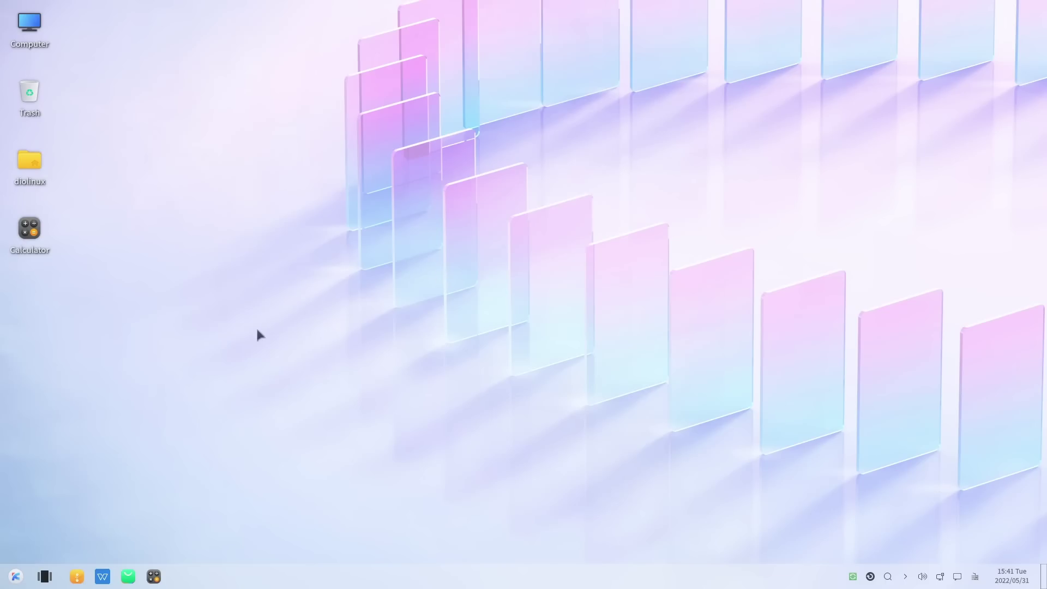
- Select Workspace2 in the workspace overview, and restore the maximized blank WPS Writer document to a smaller window
{"action": "left_click", "coordinate": [47, 576]}
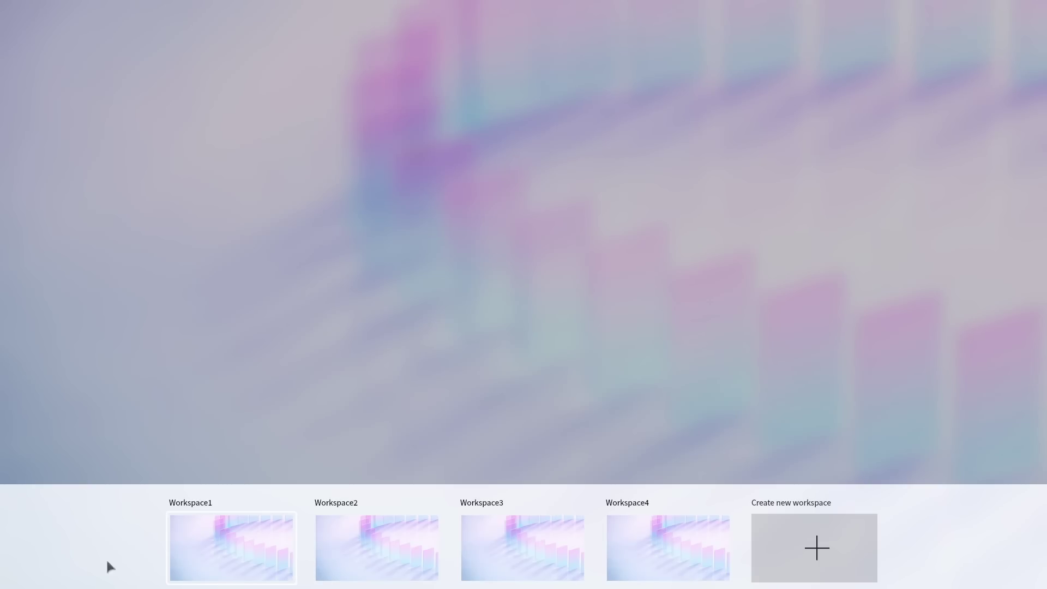
{"action": "left_click", "coordinate": [369, 542]}
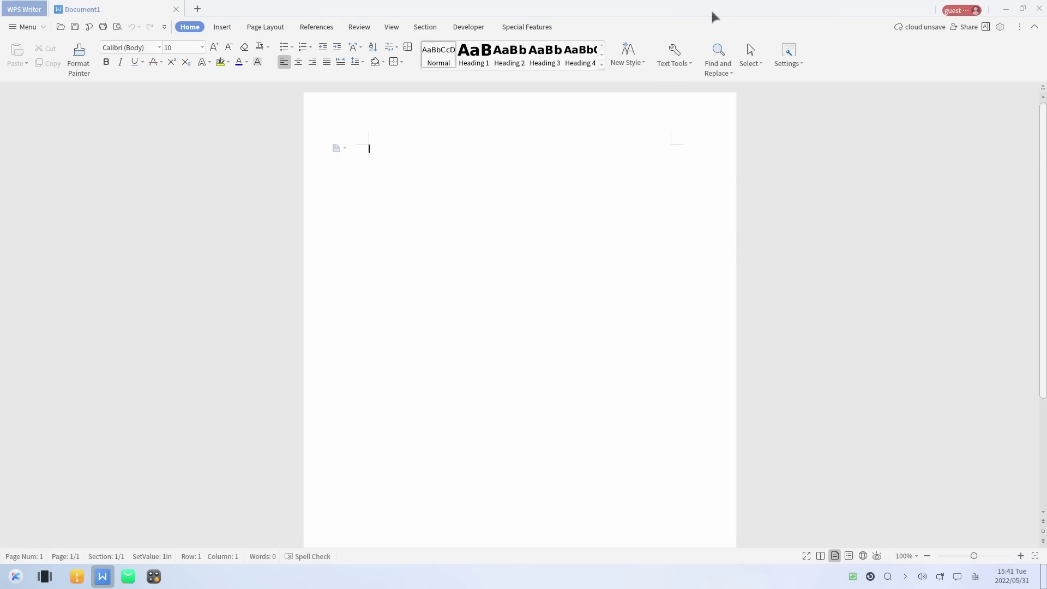
{"action": "double_click", "coordinate": [712, 9]}
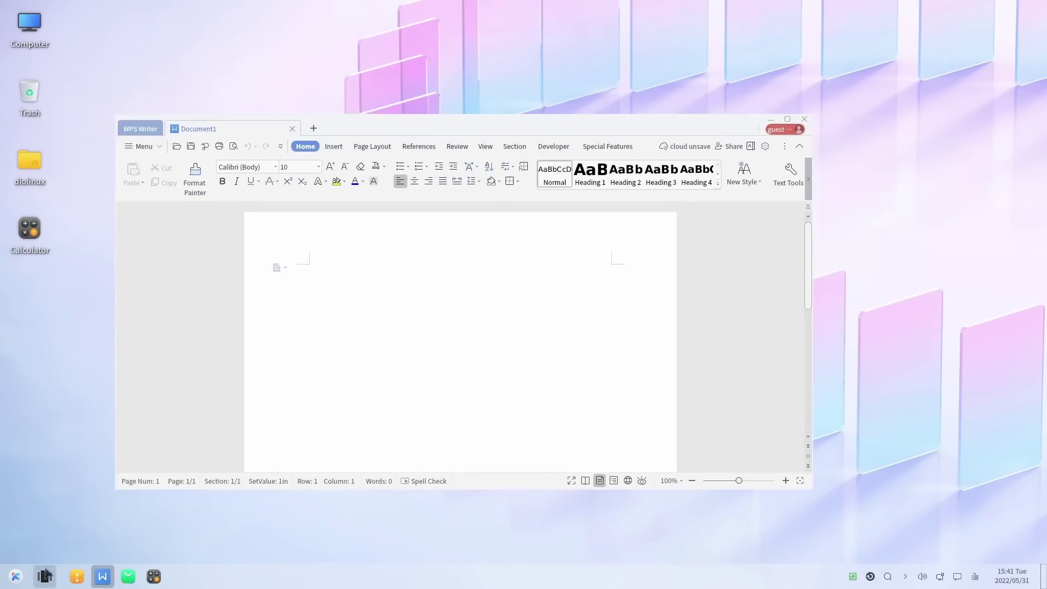
- Preview Workspace2 and Workspace1 in the workspace overview, and return to the desktop
{"action": "left_click", "coordinate": [45, 576]}
{"action": "left_click", "coordinate": [290, 537]}
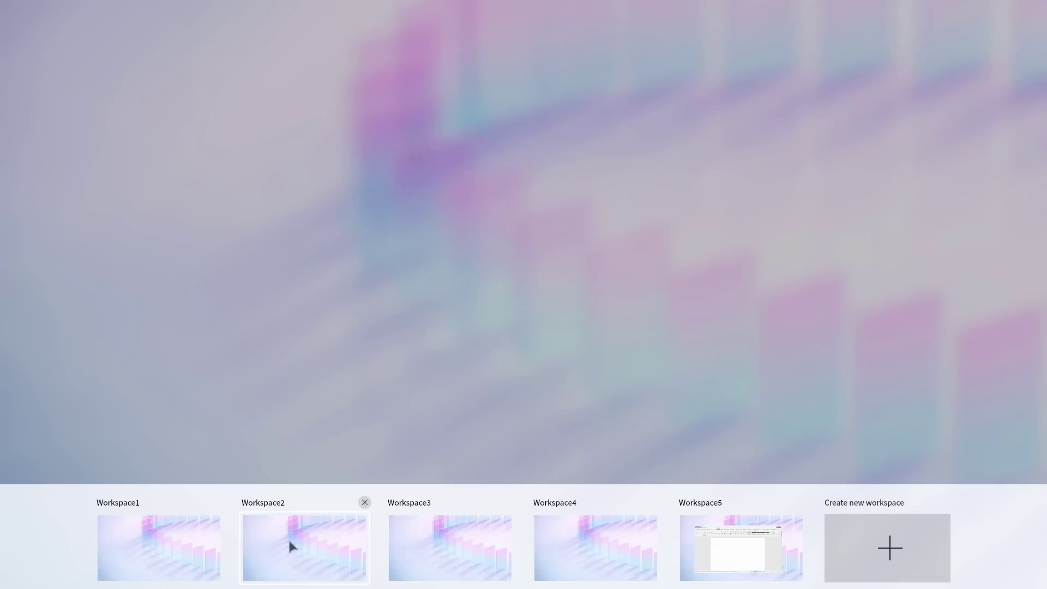
{"action": "left_click", "coordinate": [140, 545]}
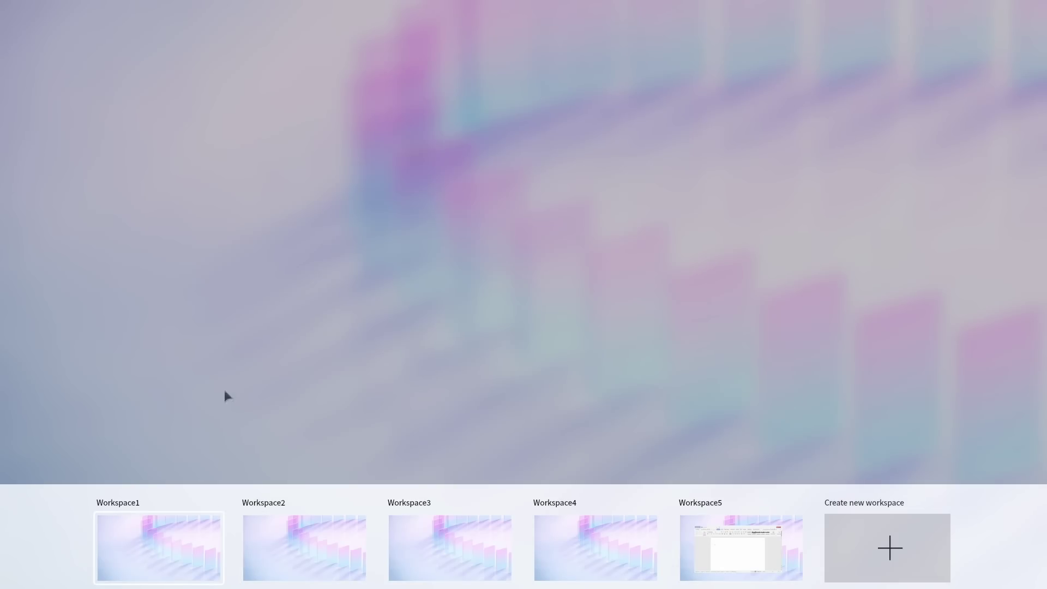
{"action": "left_click", "coordinate": [234, 374]}
- Open Calculator, move it to Workspace2 and the Writer document to Workspace3 in the workspace overview, and preview Workspace3
{"action": "left_click", "coordinate": [15, 576]}
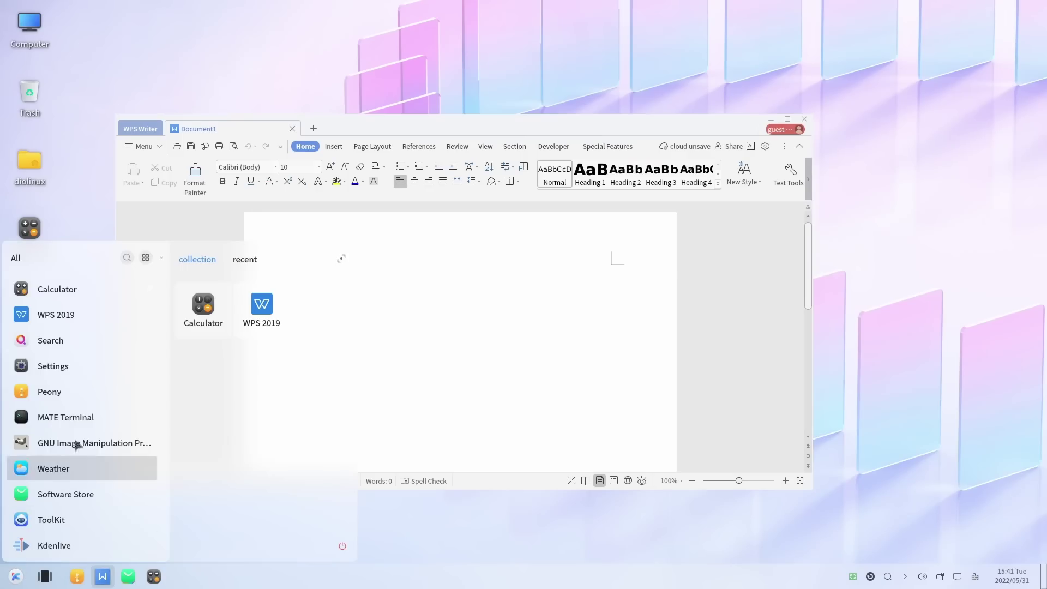
{"action": "left_click", "coordinate": [66, 289]}
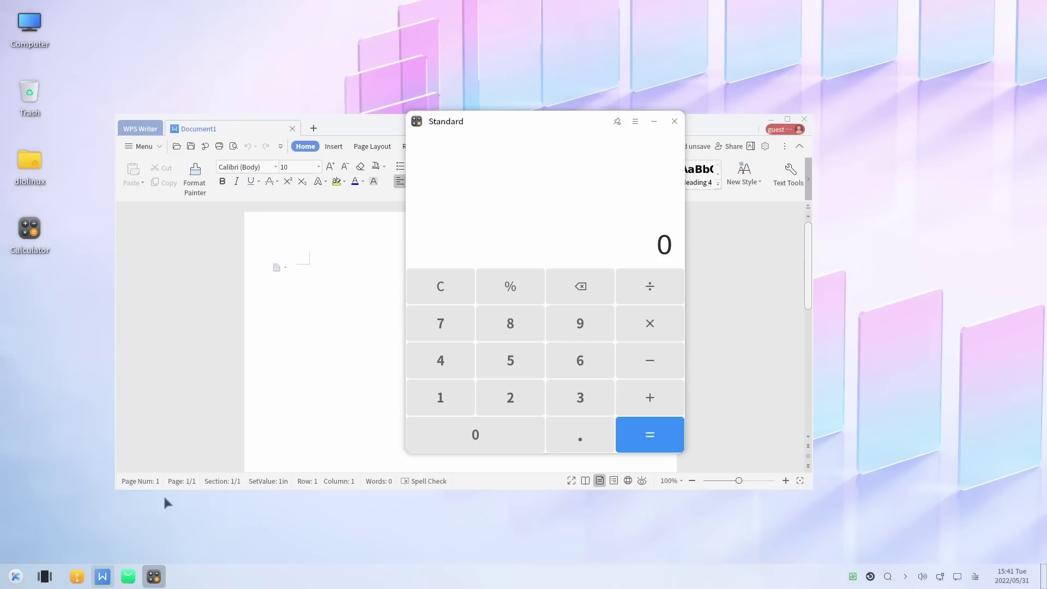
{"action": "left_click", "coordinate": [46, 576]}
{"action": "left_click_drag", "start_coordinate": [316, 334], "coordinate": [307, 549]}
{"action": "left_click_drag", "start_coordinate": [491, 316], "coordinate": [493, 544]}
{"action": "left_click", "coordinate": [476, 551]}
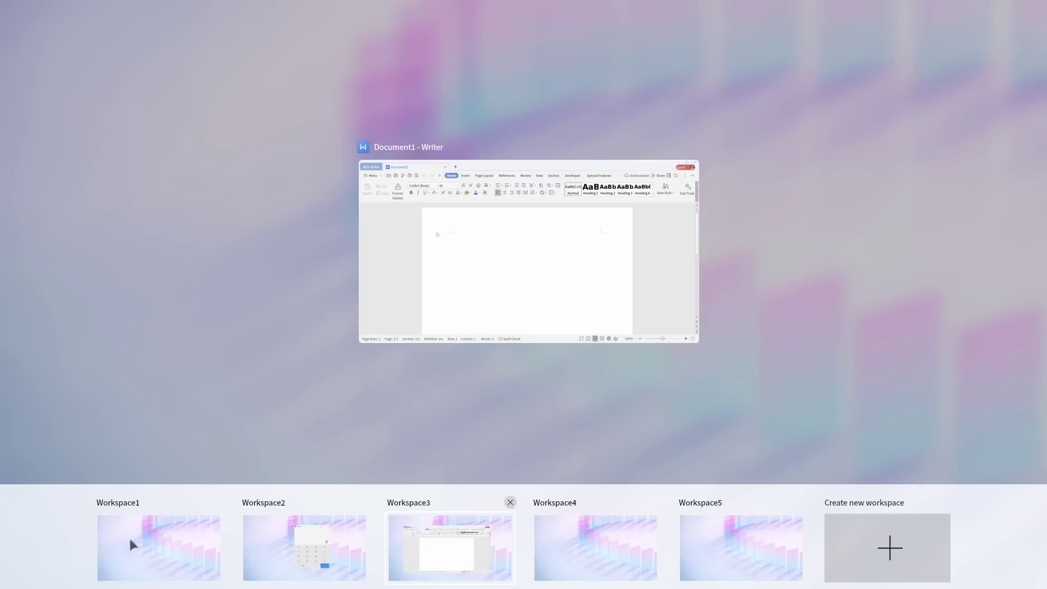
- Preview Workspace2 in the workspace overview and switch to its Calculator window
{"action": "left_click", "coordinate": [287, 551]}
{"action": "left_click", "coordinate": [499, 322]}
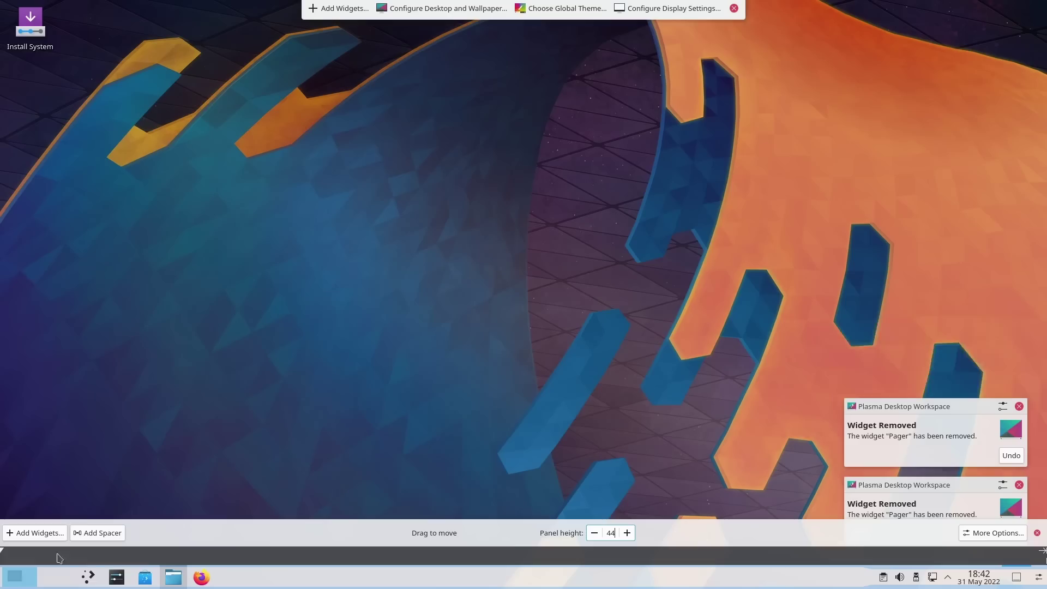
- Switch to KDE Plasma, open the Pager's configuration, and add and apply two new virtual desktops under Workspace Behavior
{"action": "mouse_move", "coordinate": [25, 575]}
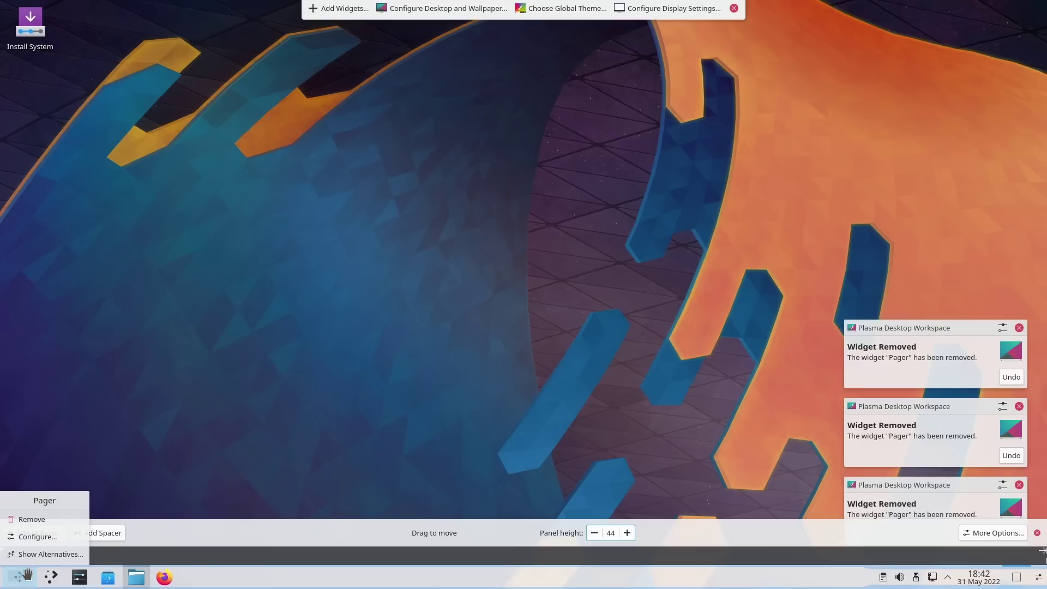
{"action": "left_click", "coordinate": [33, 537]}
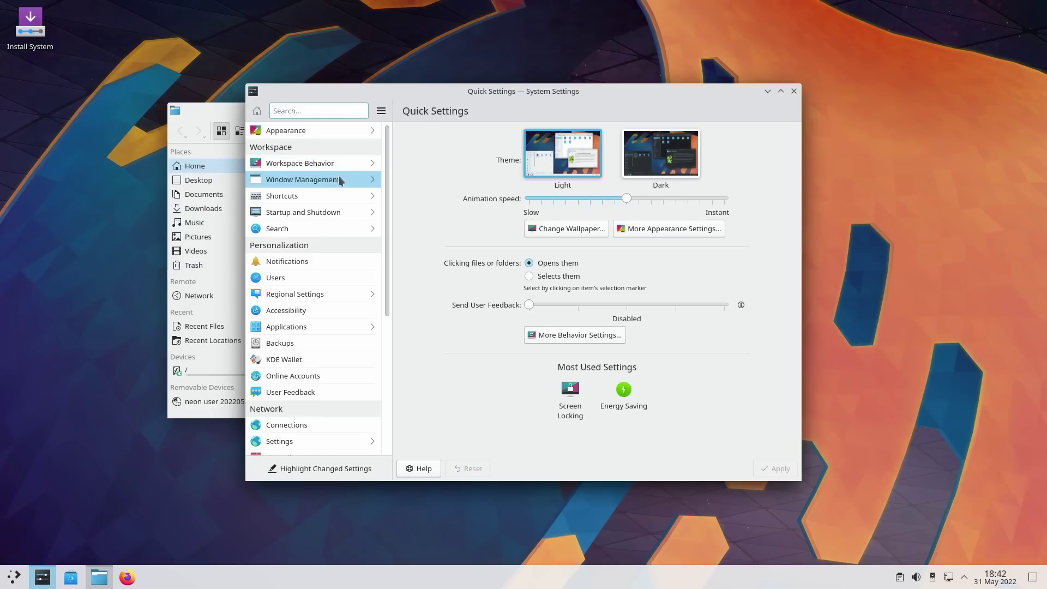
{"action": "left_click", "coordinate": [322, 162]}
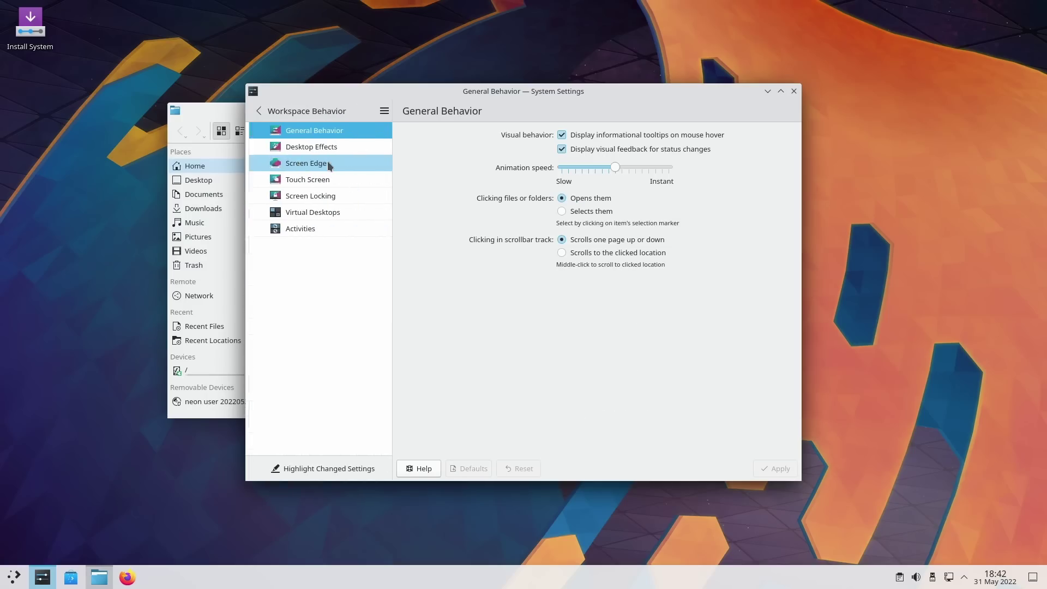
{"action": "left_click", "coordinate": [339, 210]}
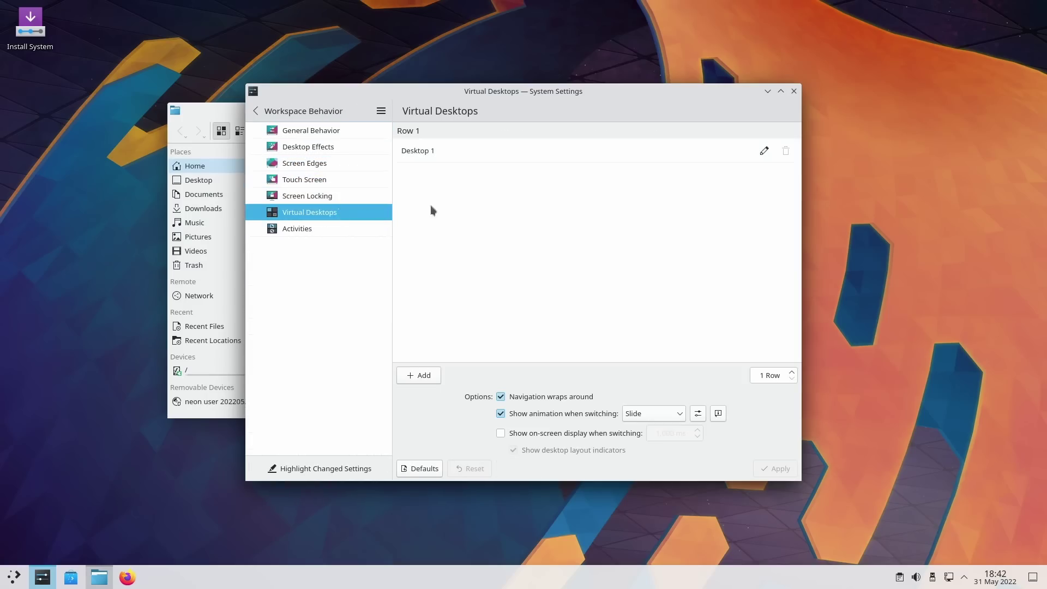
{"action": "left_click", "coordinate": [435, 374]}
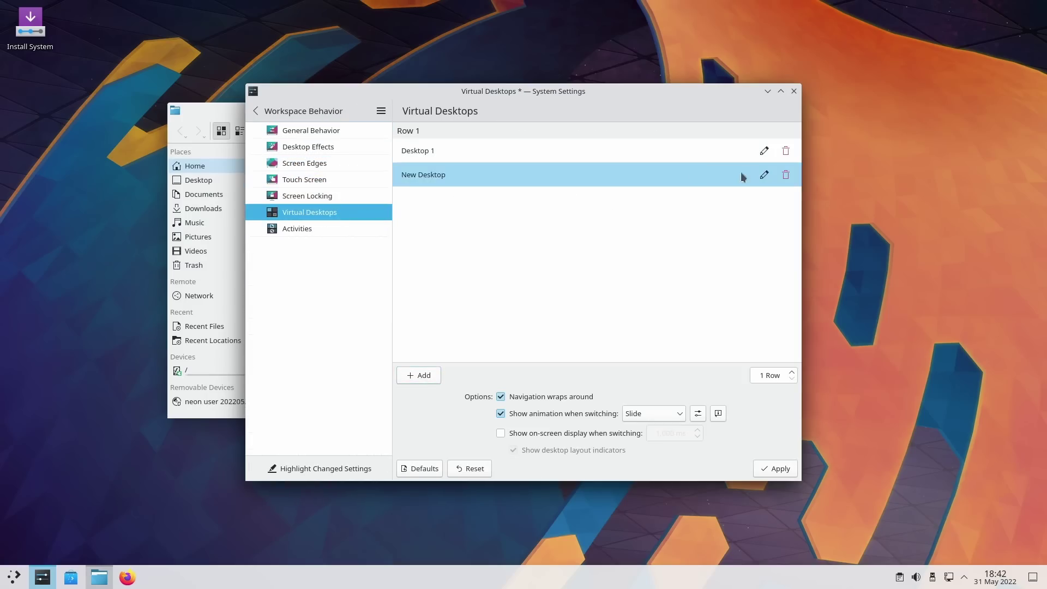
{"action": "left_click", "coordinate": [420, 376]}
{"action": "left_click", "coordinate": [776, 469]}
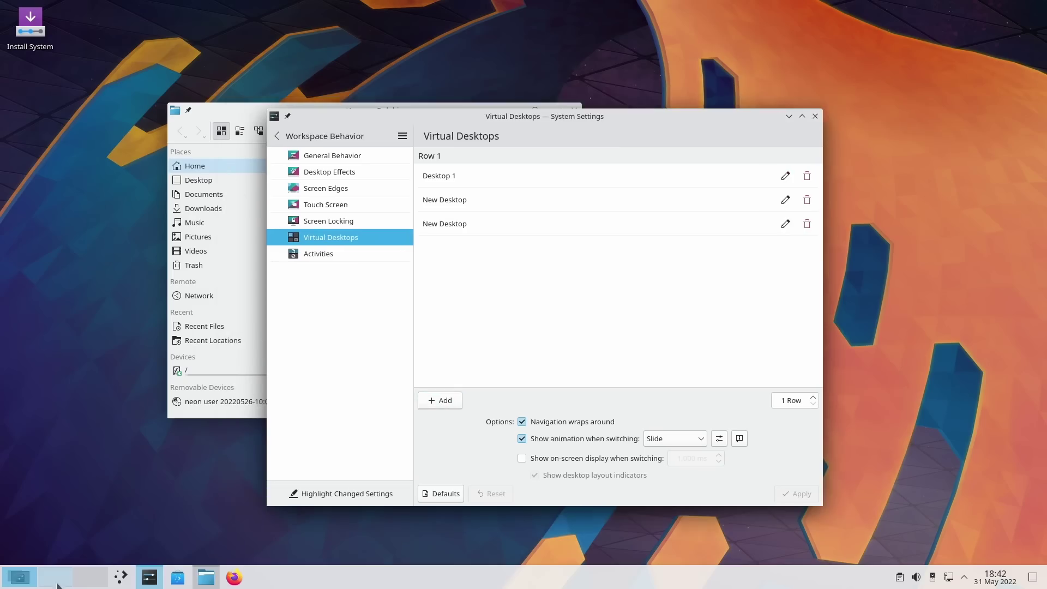
- Switch to the second and third virtual desktops using the pager, and return to Desktop 1
{"action": "left_click", "coordinate": [54, 577]}
{"action": "left_click", "coordinate": [83, 579]}
{"action": "left_click", "coordinate": [19, 577]}
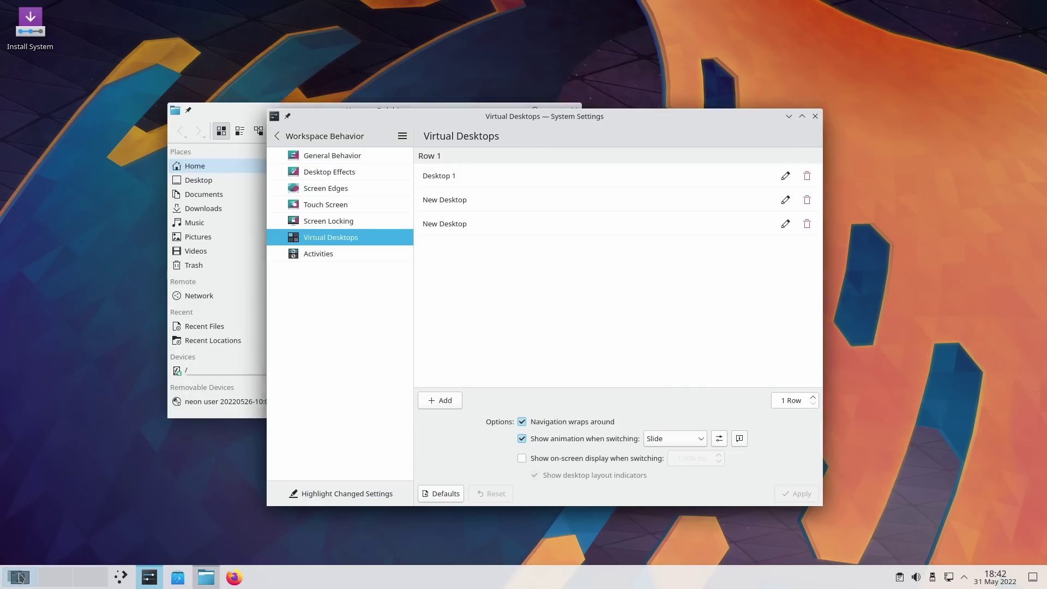
{"action": "right_click", "coordinate": [56, 578]}
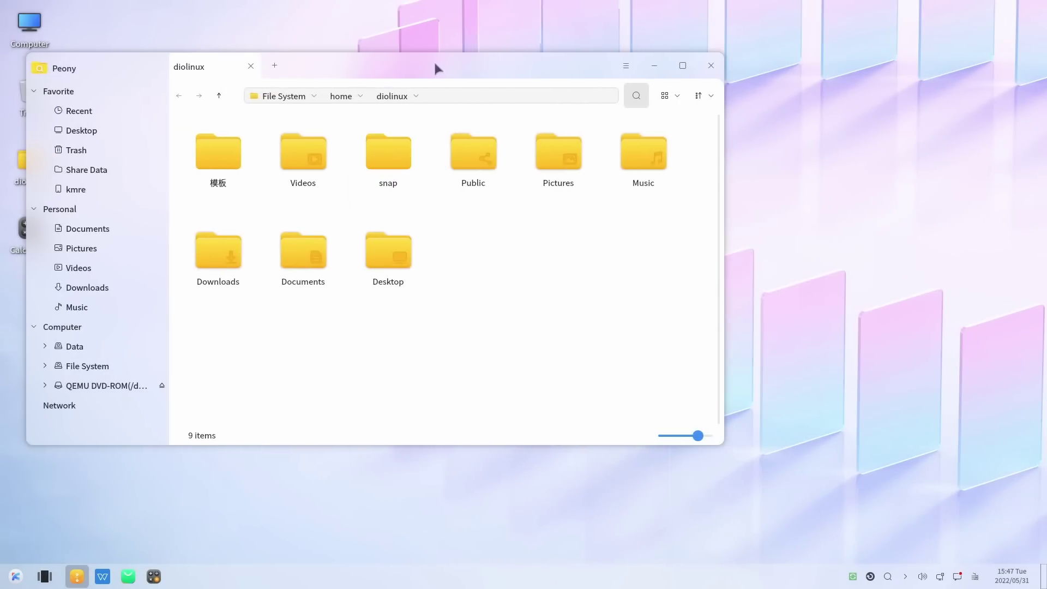
- Back in Ubuntu Kylin, reposition the Peony file manager window, maximize and restore it, and look at its options menu
{"action": "left_click_drag", "start_coordinate": [437, 68], "coordinate": [533, 88]}
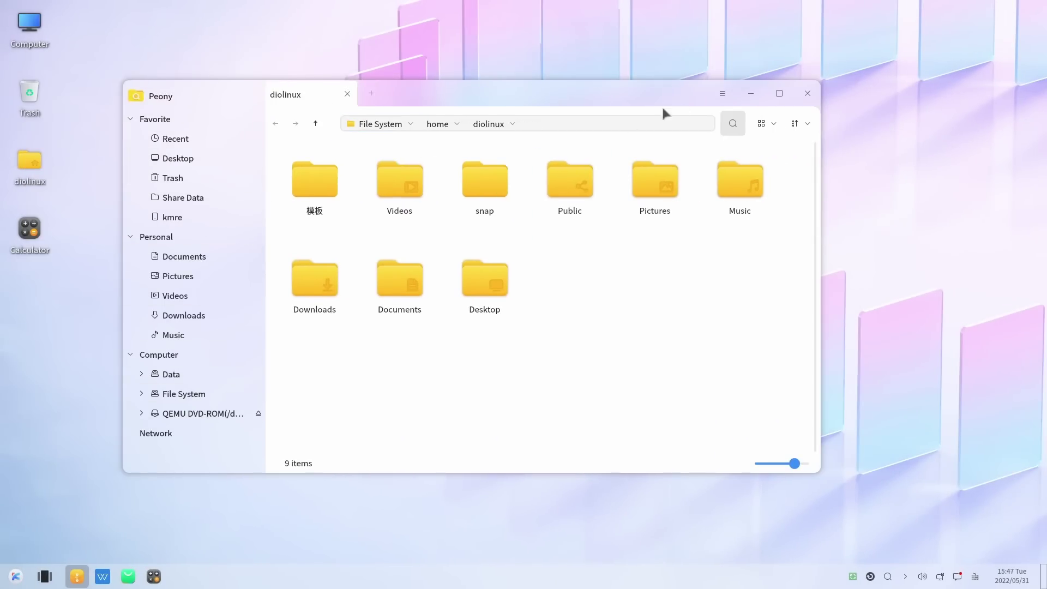
{"action": "left_click", "coordinate": [783, 91]}
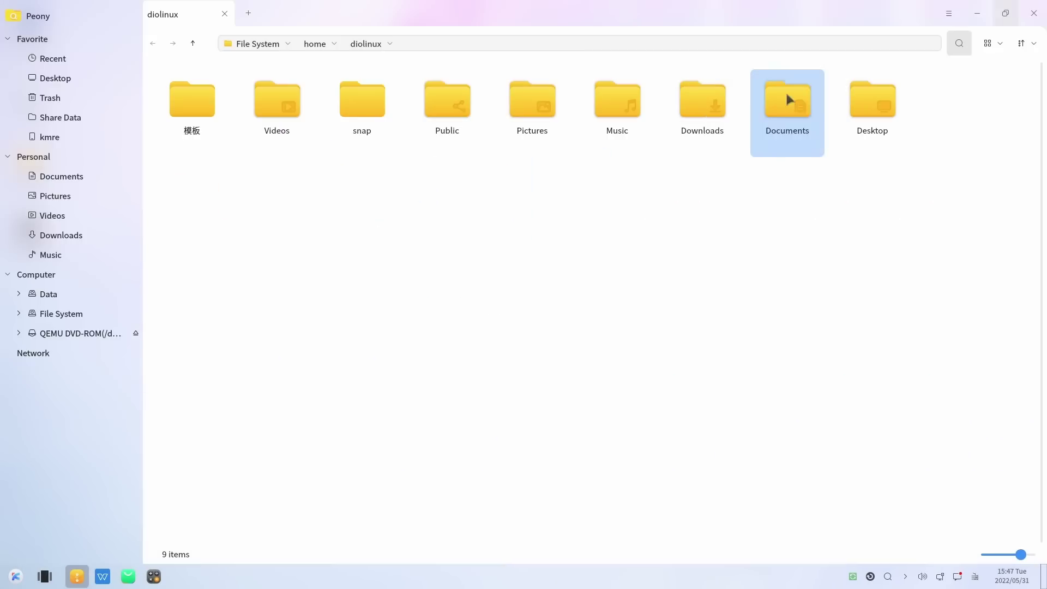
{"action": "left_click", "coordinate": [1007, 16]}
{"action": "left_click", "coordinate": [724, 94]}
{"action": "left_click", "coordinate": [726, 96]}
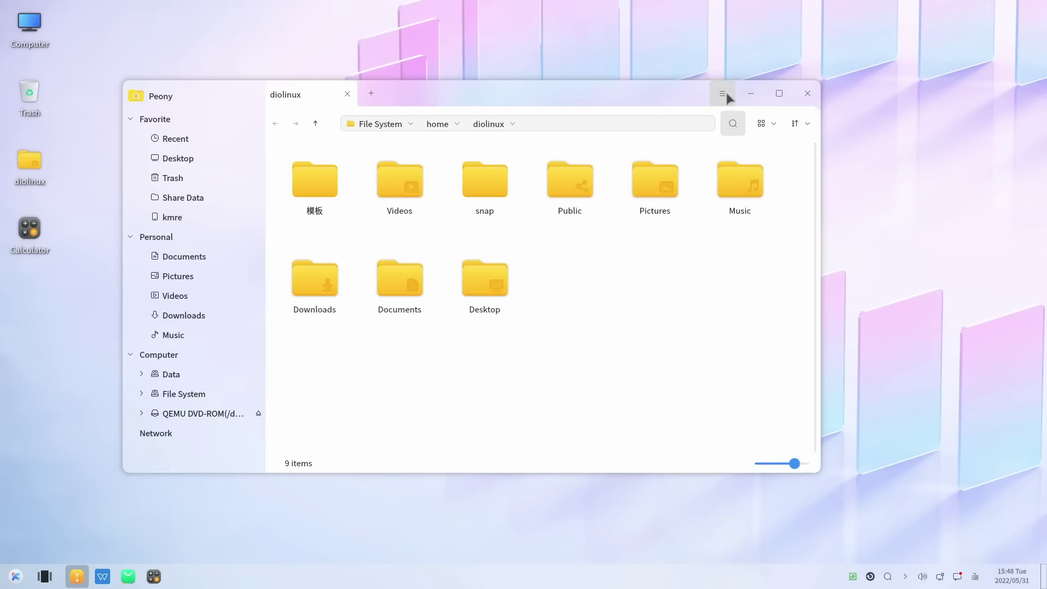
- Open the desktop search and look up "diolinux" and "firefox"
{"action": "left_click", "coordinate": [891, 579]}
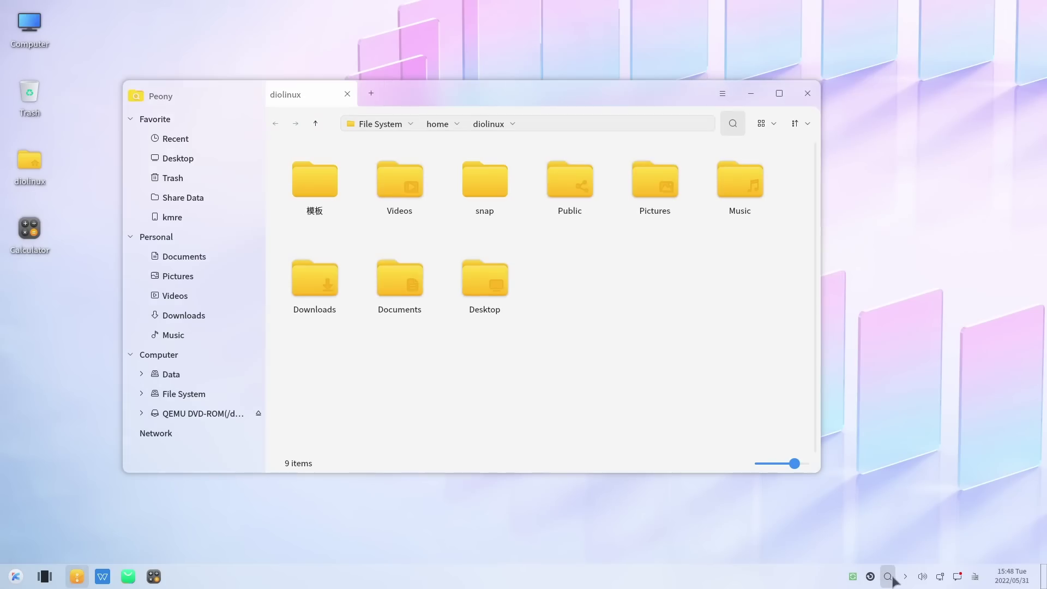
{"action": "type", "text": "diolinux"}
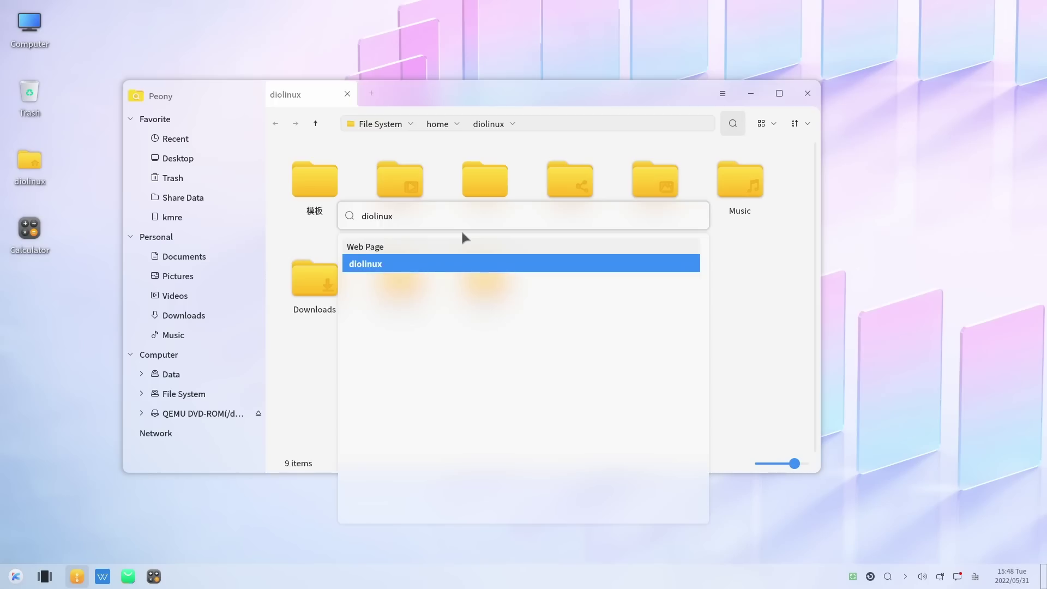
{"action": "key", "text": "BackSpace"}
{"action": "key", "text": "BackSpace"}
{"action": "key", "text": "BackSpace"}
{"action": "key", "text": "BackSpace"}
{"action": "key", "text": "BackSpace"}
{"action": "key", "text": "BackSpace"}
{"action": "key", "text": "BackSpace"}
{"action": "key", "text": "BackSpace"}
{"action": "type", "text": "firef"}
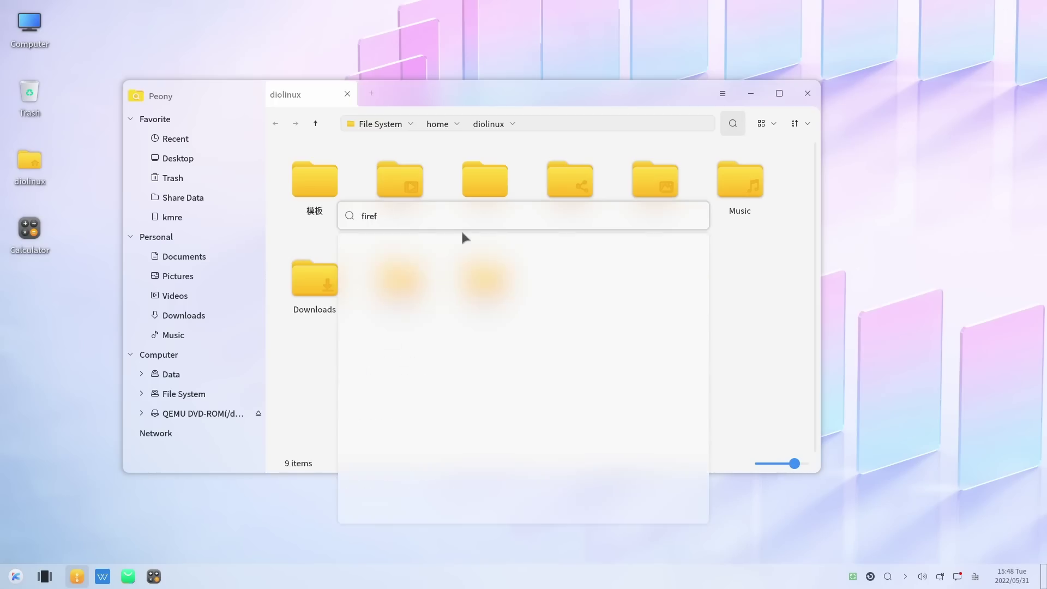
{"action": "type", "text": "ox"}
- Replace the desktop search text with "wps"
{"action": "key", "text": "BackSpace"}
{"action": "key", "text": "BackSpace"}
{"action": "key", "text": "BackSpace"}
{"action": "key", "text": "BackSpace"}
{"action": "key", "text": "BackSpace"}
{"action": "key", "text": "BackSpace"}
{"action": "key", "text": "BackSpace"}
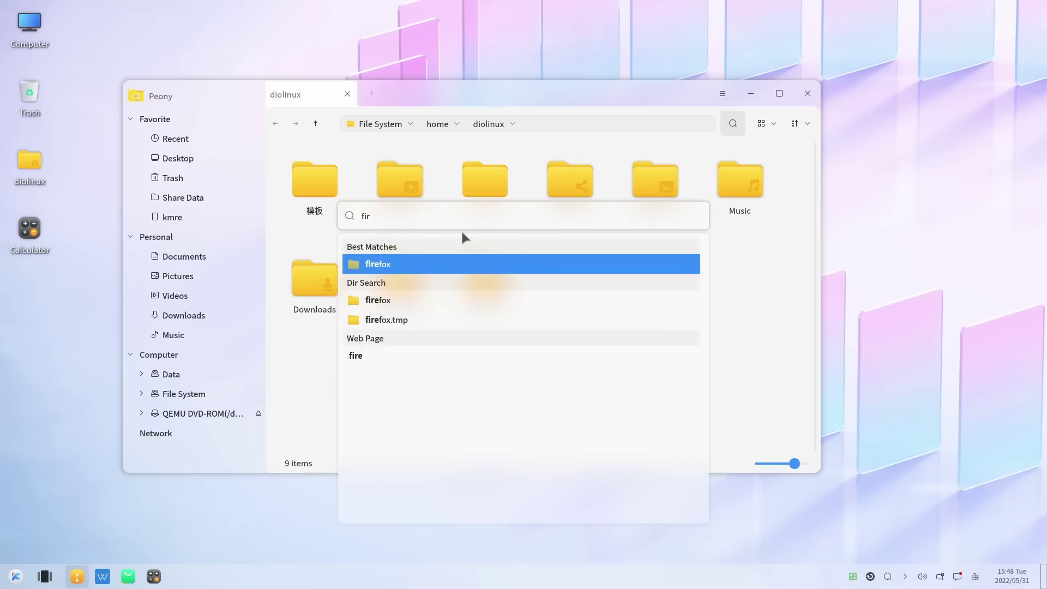
{"action": "type", "text": "wps"}
- Collapse and expand the system tray, and try reordering its search and volume icons before restoring their arrangement
{"action": "left_click", "coordinate": [871, 577]}
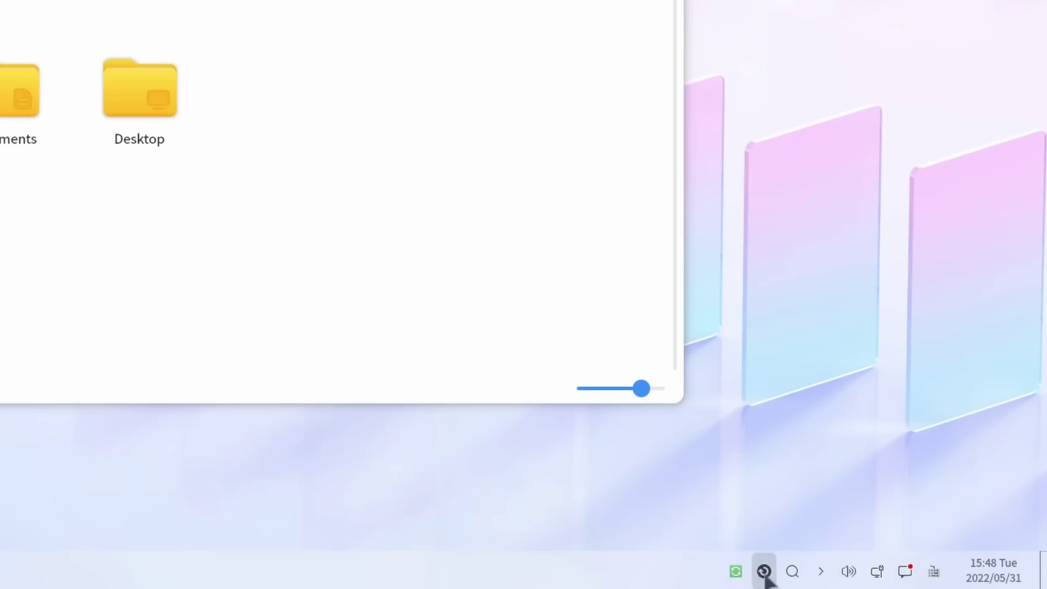
{"action": "left_click", "coordinate": [820, 572]}
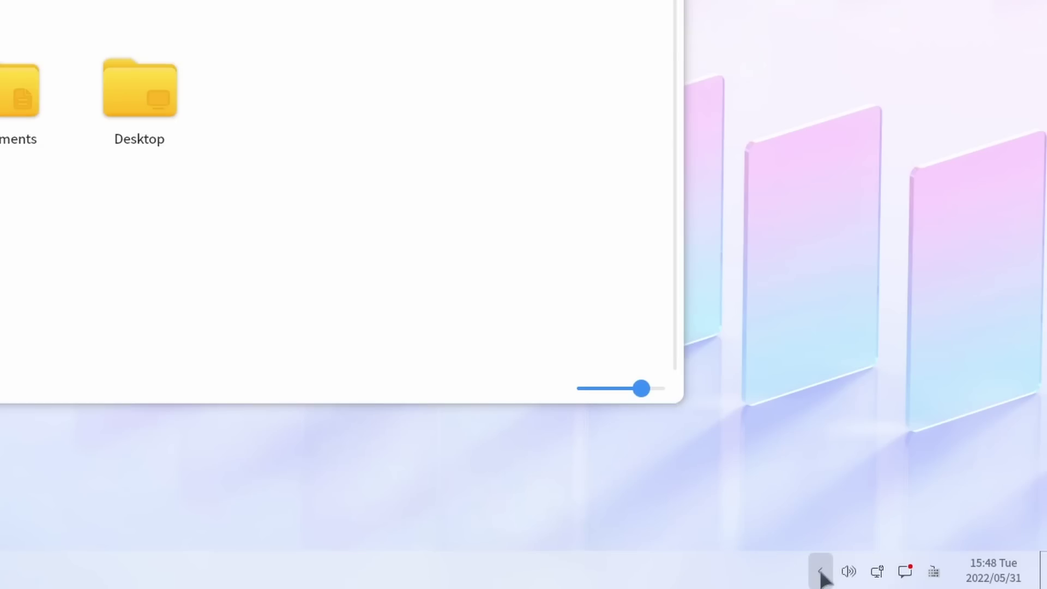
{"action": "left_click", "coordinate": [821, 571]}
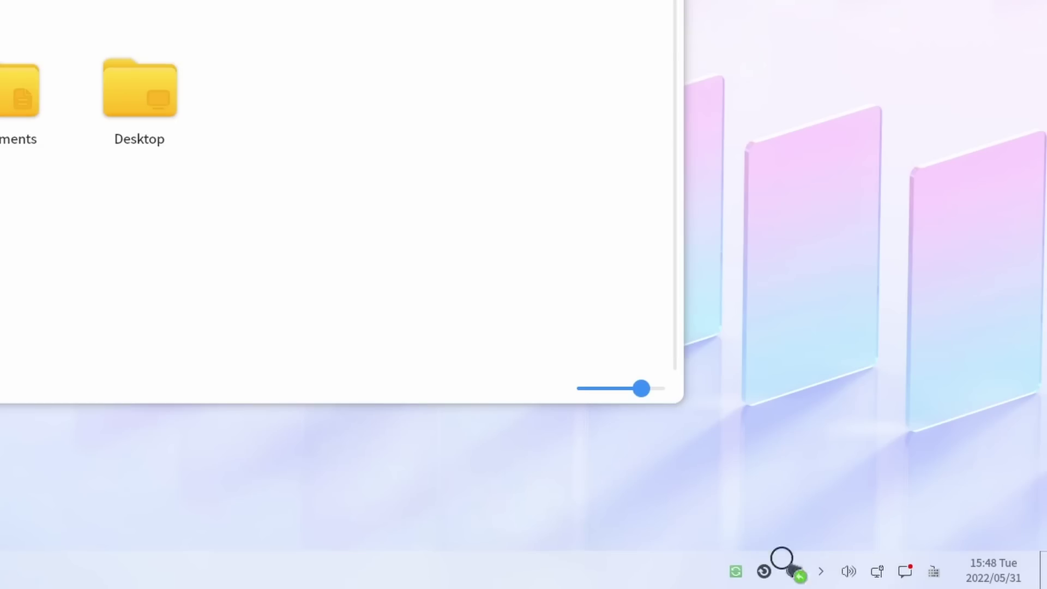
{"action": "left_click_drag", "start_coordinate": [798, 572], "coordinate": [840, 579]}
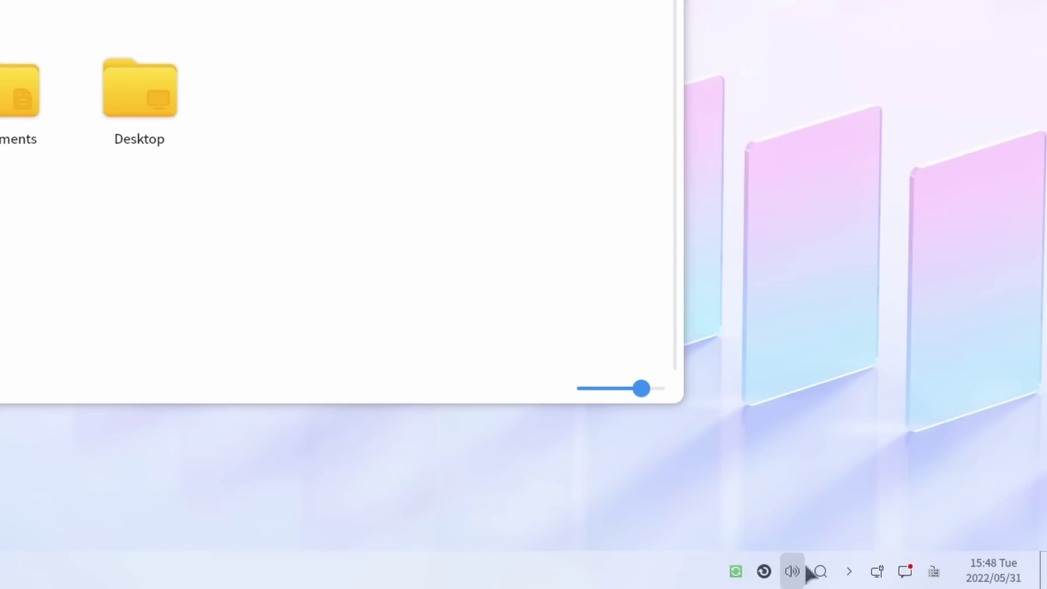
{"action": "left_click_drag", "start_coordinate": [811, 573], "coordinate": [849, 574]}
- Examine the System Volume and App Volume controls in the sound popup, and close it
{"action": "left_click", "coordinate": [849, 573]}
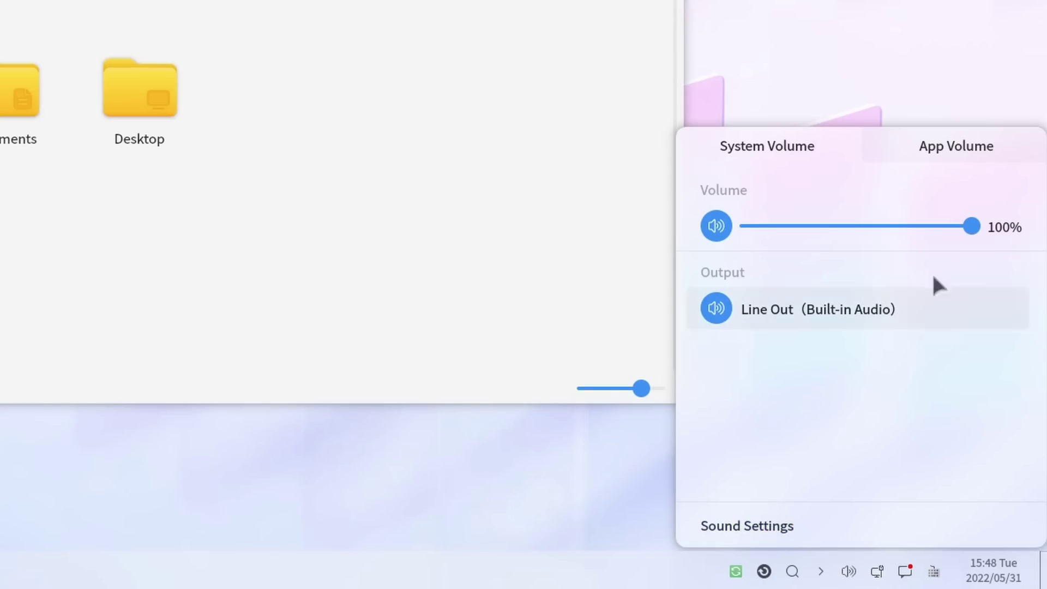
{"action": "left_click", "coordinate": [964, 148]}
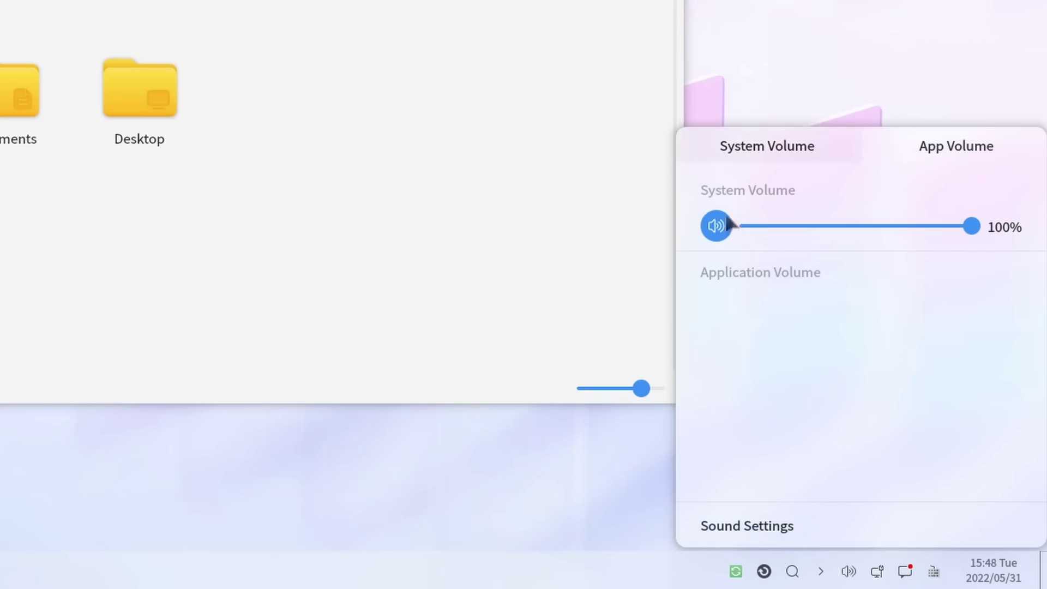
{"action": "left_click", "coordinate": [784, 543]}
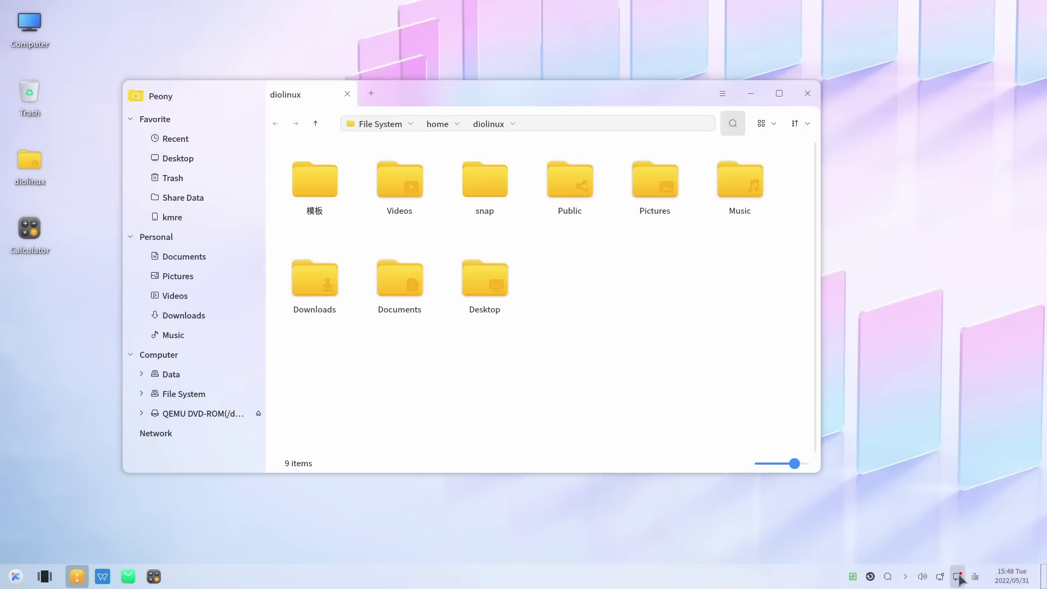
- Open the notification sidebar and dismiss the kylin-weather notification
{"action": "left_click", "coordinate": [959, 578]}
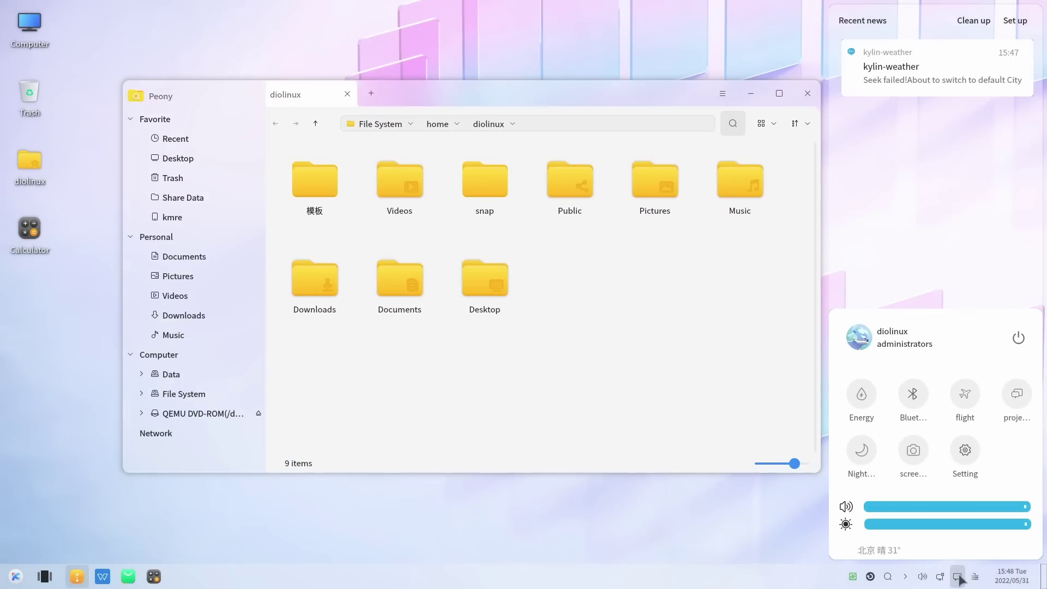
{"action": "left_click", "coordinate": [1019, 53]}
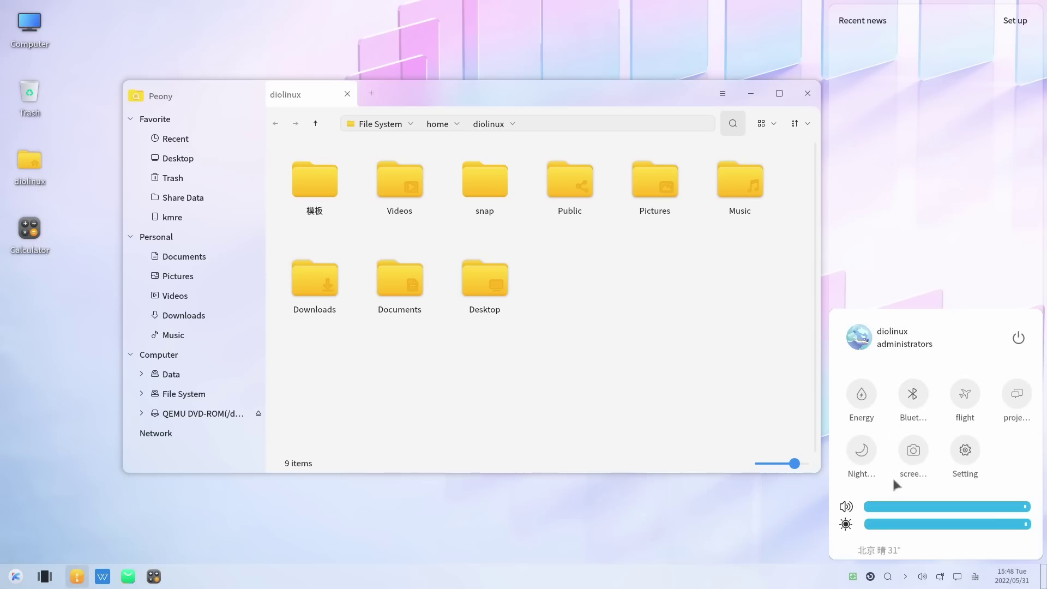
- Start the screenshot tool, select an area of 625 × 513 over the Peony folders, and cancel the capture
{"action": "left_click", "coordinate": [913, 450]}
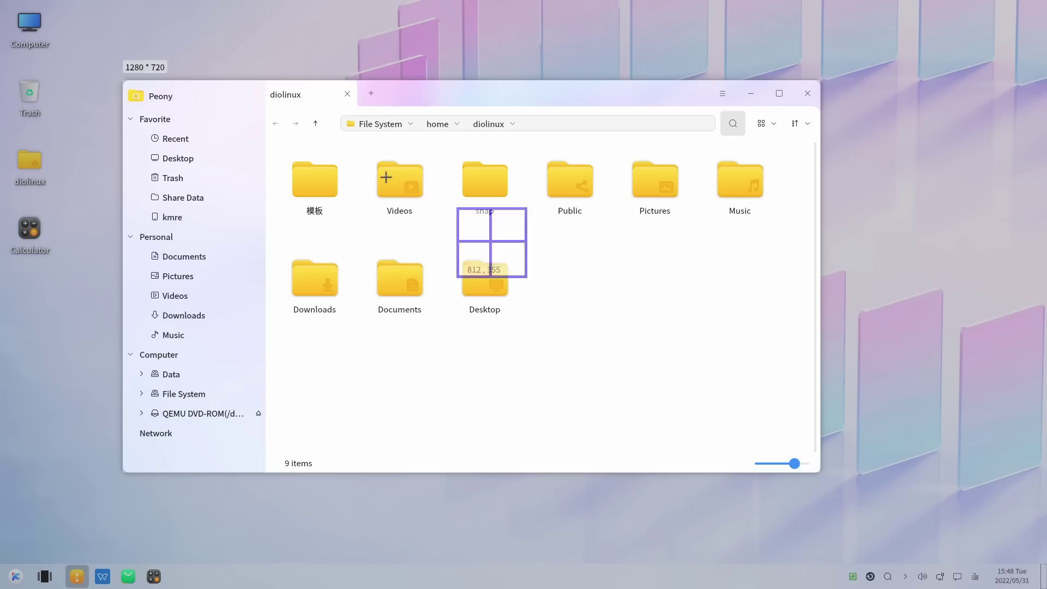
{"action": "mouse_move", "coordinate": [374, 162]}
{"action": "left_mouse_down"}
{"action": "mouse_move", "coordinate": [685, 428]}
{"action": "mouse_move", "coordinate": [715, 441]}
{"action": "left_mouse_up"}
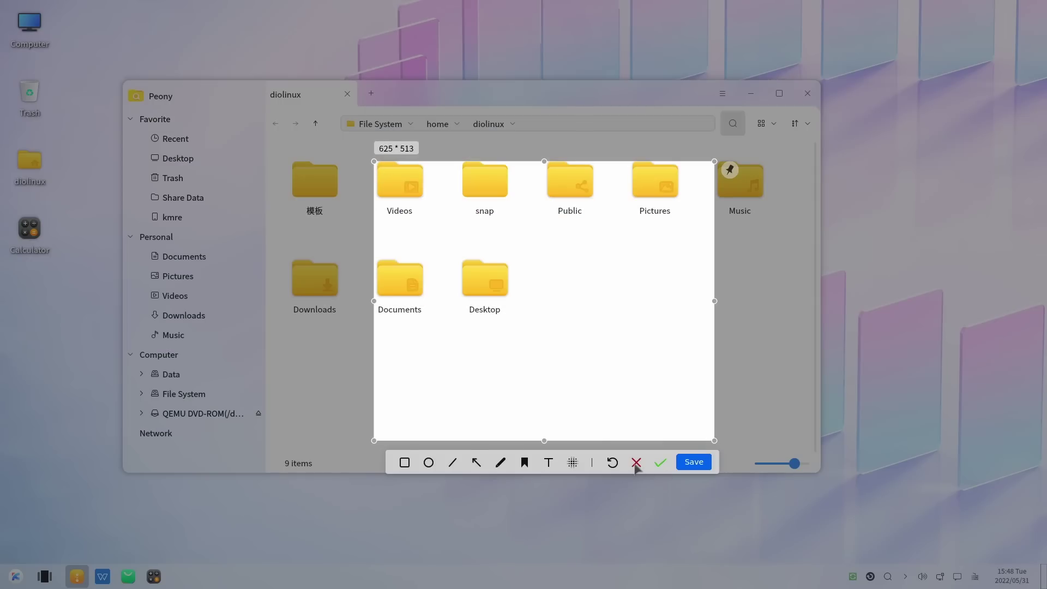
{"action": "left_click", "coordinate": [636, 463]}
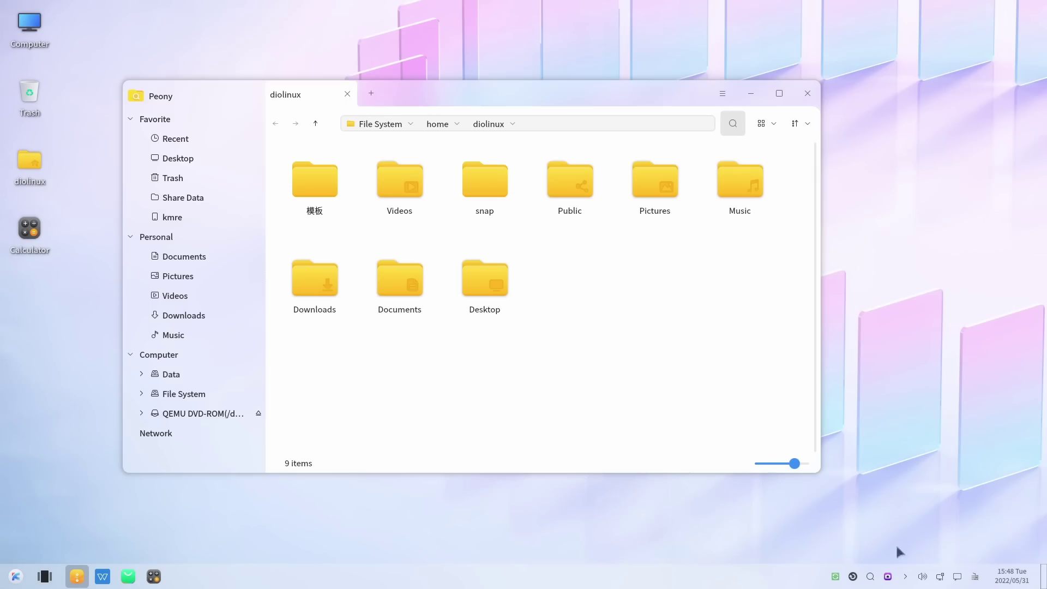
- Open and close the notification sidebar, and show the desktop and restore the Peony window twice
{"action": "left_click", "coordinate": [958, 578]}
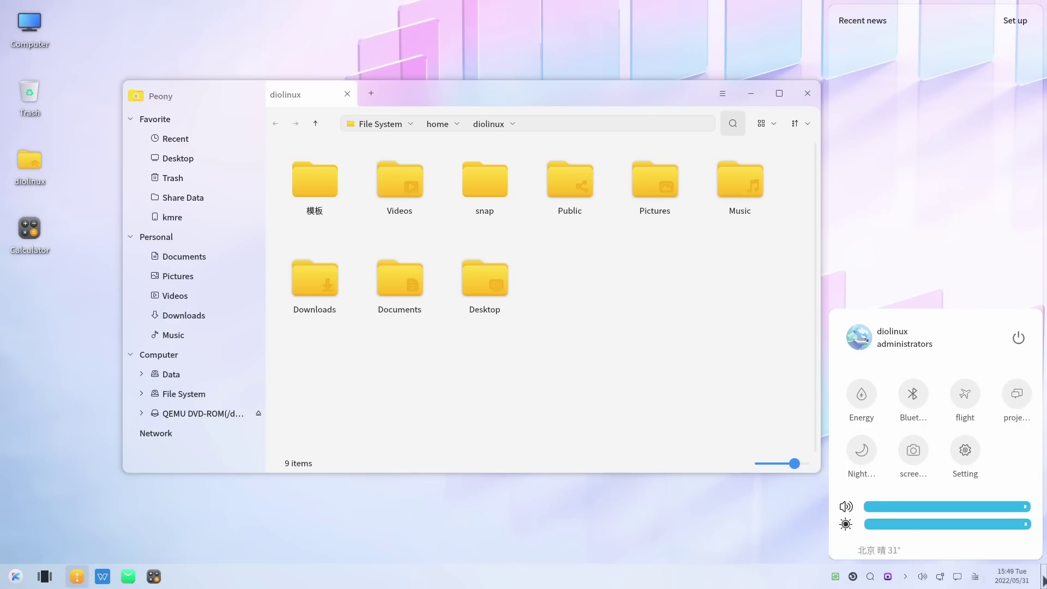
{"action": "left_click", "coordinate": [781, 549]}
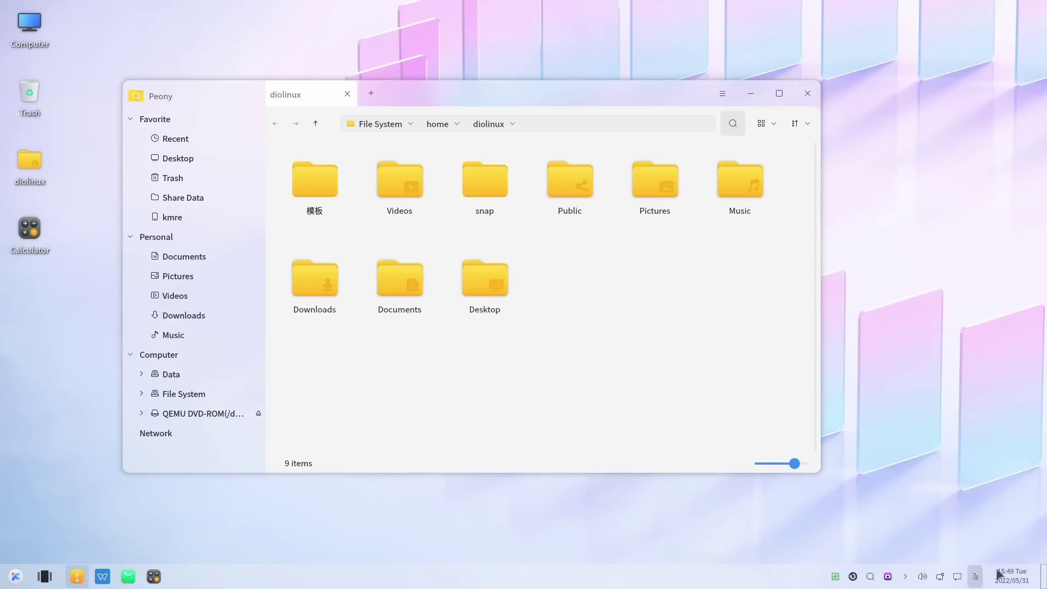
{"action": "left_click", "coordinate": [1043, 580]}
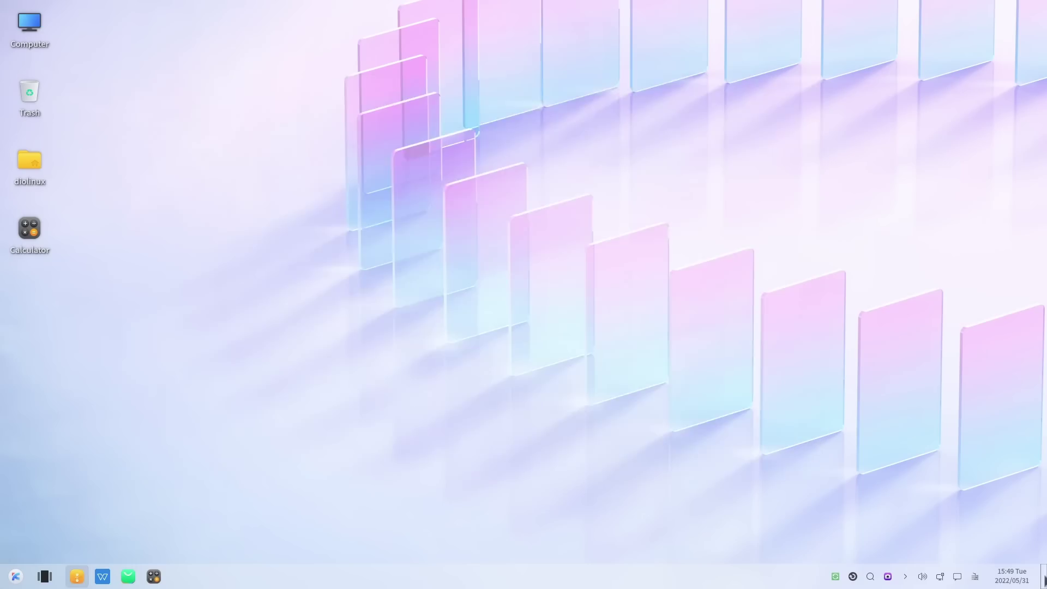
{"action": "left_click", "coordinate": [1043, 580]}
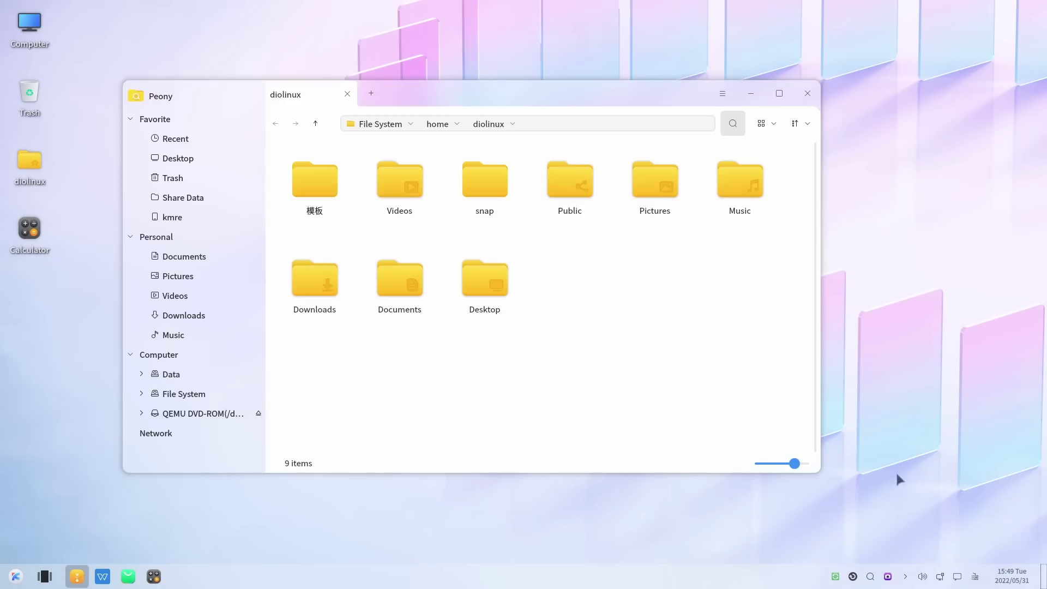
{"action": "left_click", "coordinate": [1043, 580]}
{"action": "left_click", "coordinate": [1043, 581]}
- Open Calculator, show the desktop and restore both windows, and close Calculator
{"action": "left_click", "coordinate": [153, 576]}
{"action": "left_click", "coordinate": [1043, 580]}
{"action": "left_click", "coordinate": [1043, 580]}
{"action": "left_click", "coordinate": [674, 121]}
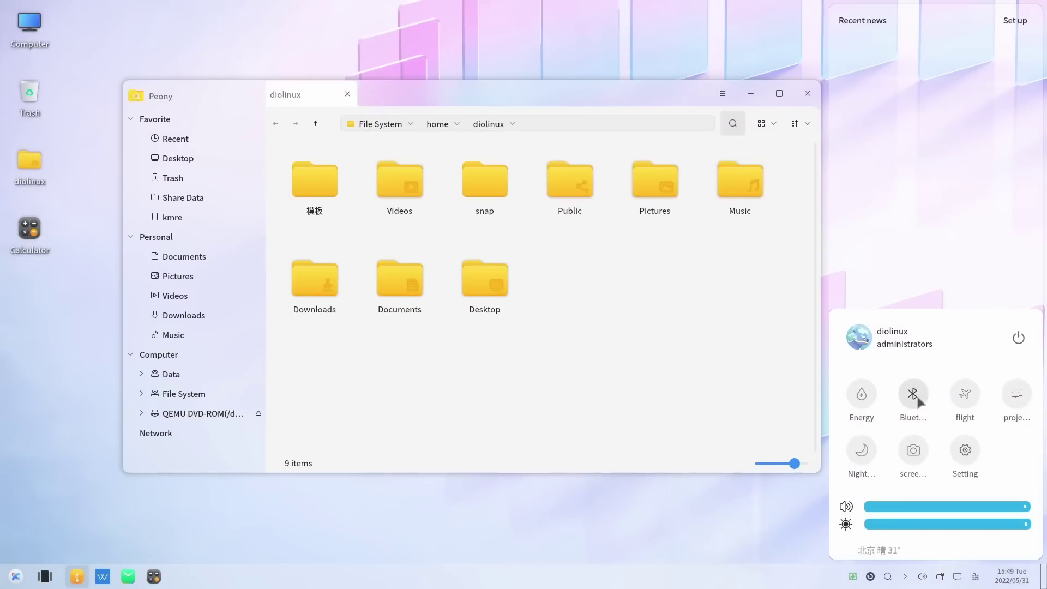
- Turn on night mode from the notification sidebar's quick settings, and open the start menu to check the dark theme
{"action": "left_click", "coordinate": [861, 454]}
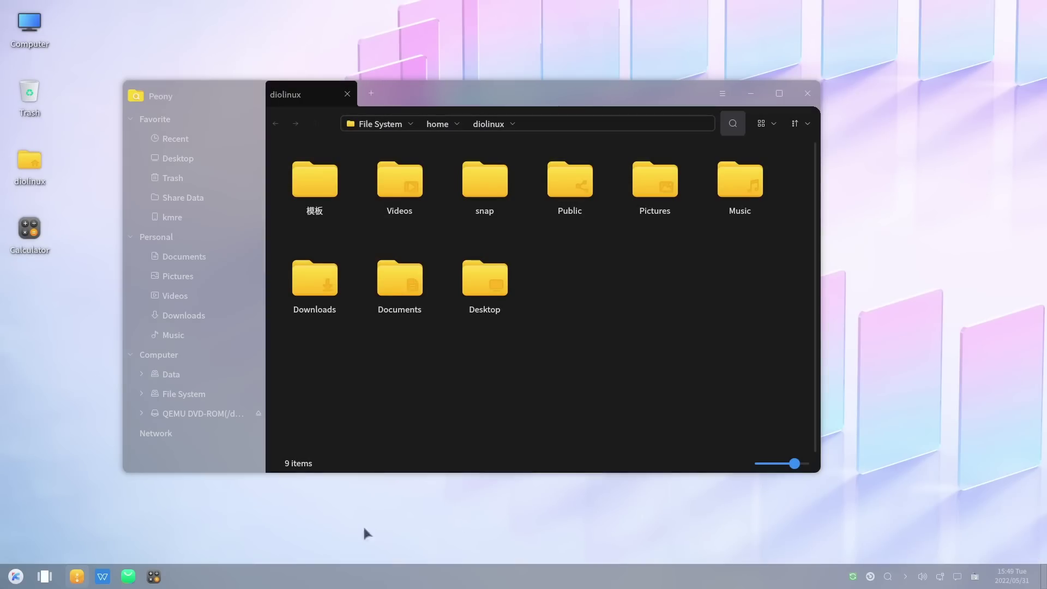
{"action": "left_click", "coordinate": [17, 579]}
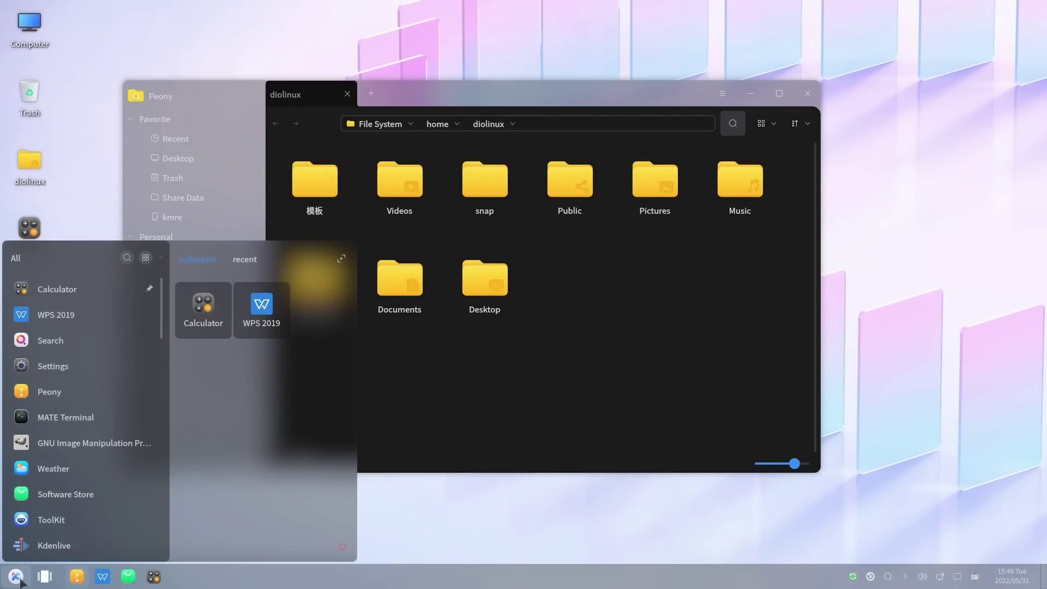
- Close the start menu and turn off night mode from the notification sidebar's quick settings
{"action": "left_click", "coordinate": [18, 579]}
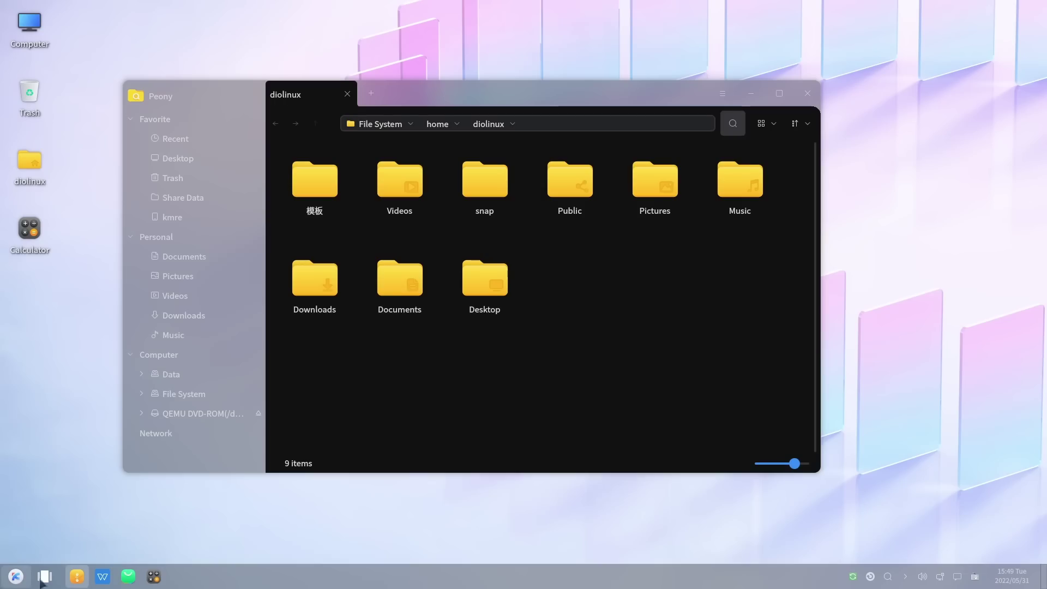
{"action": "left_click", "coordinate": [940, 576]}
{"action": "left_click", "coordinate": [957, 577]}
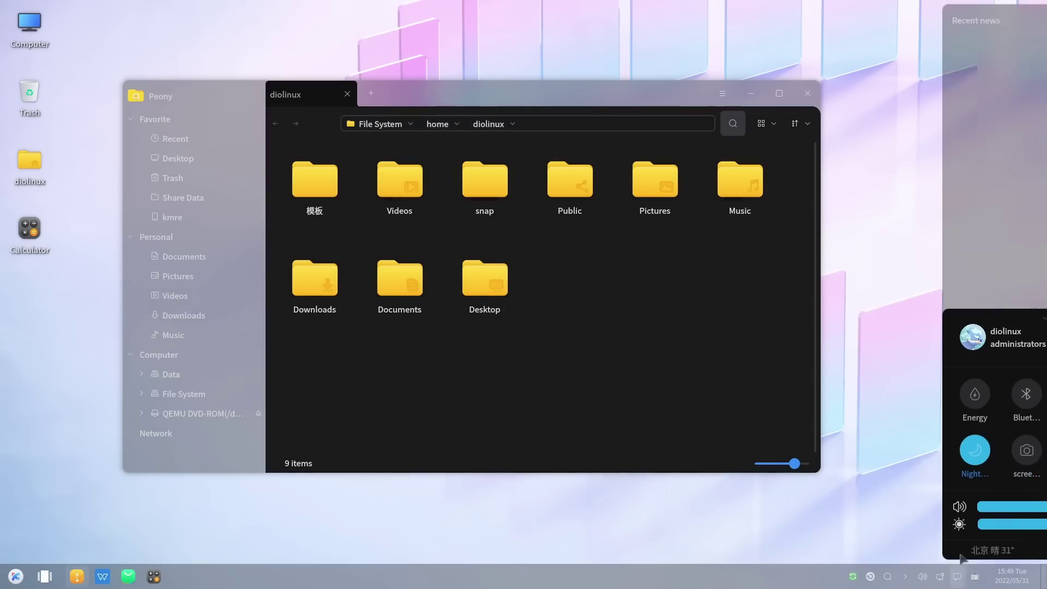
{"action": "left_click", "coordinate": [861, 454]}
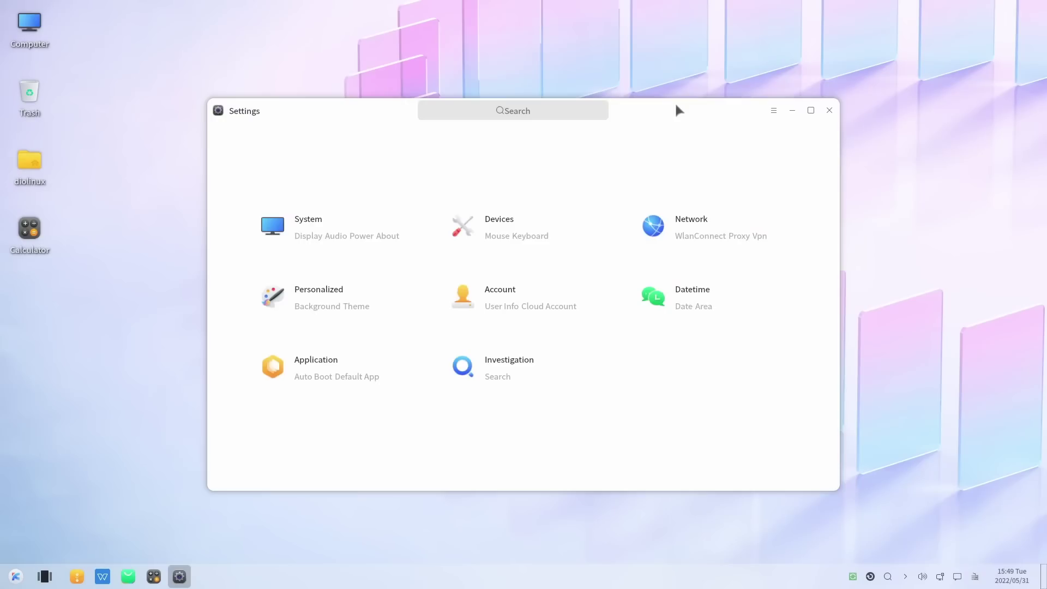
- Move the Settings window slightly higher, and open the System category before returning to the settings home page
{"action": "left_click_drag", "start_coordinate": [675, 102], "coordinate": [662, 74]}
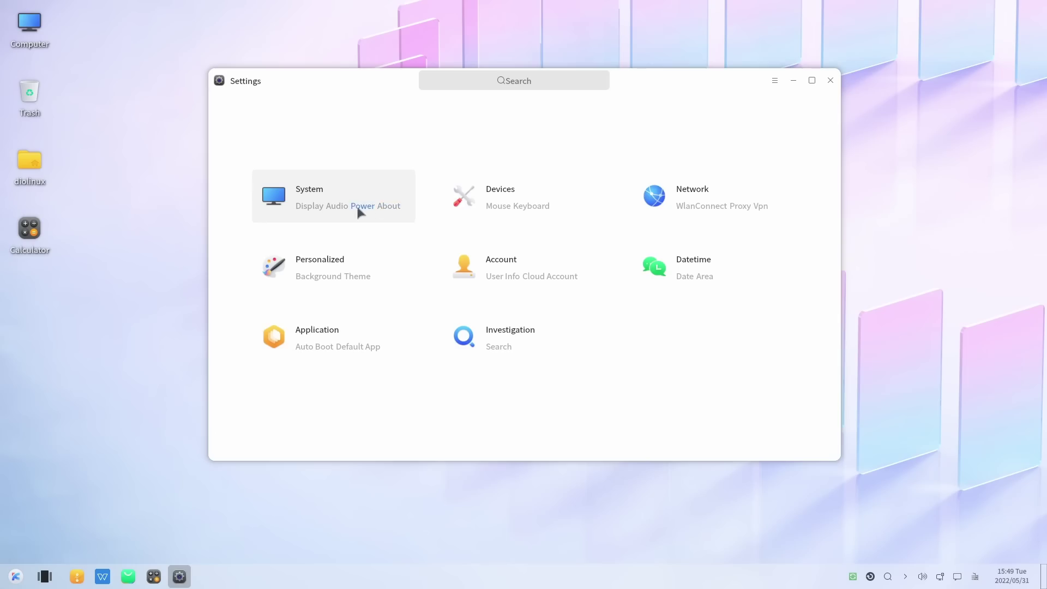
{"action": "left_click", "coordinate": [303, 212]}
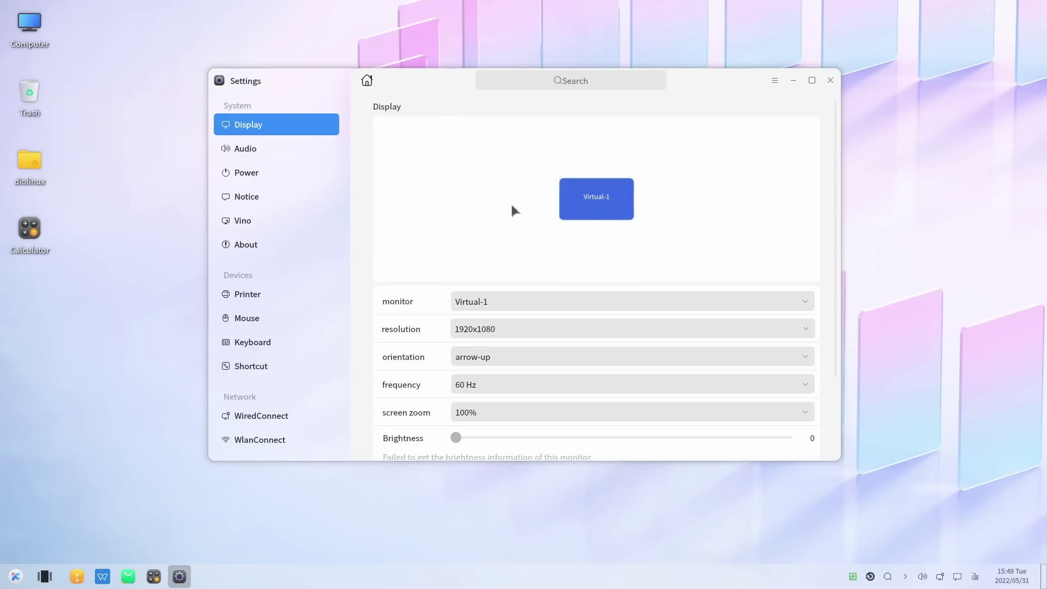
{"action": "left_click", "coordinate": [369, 81]}
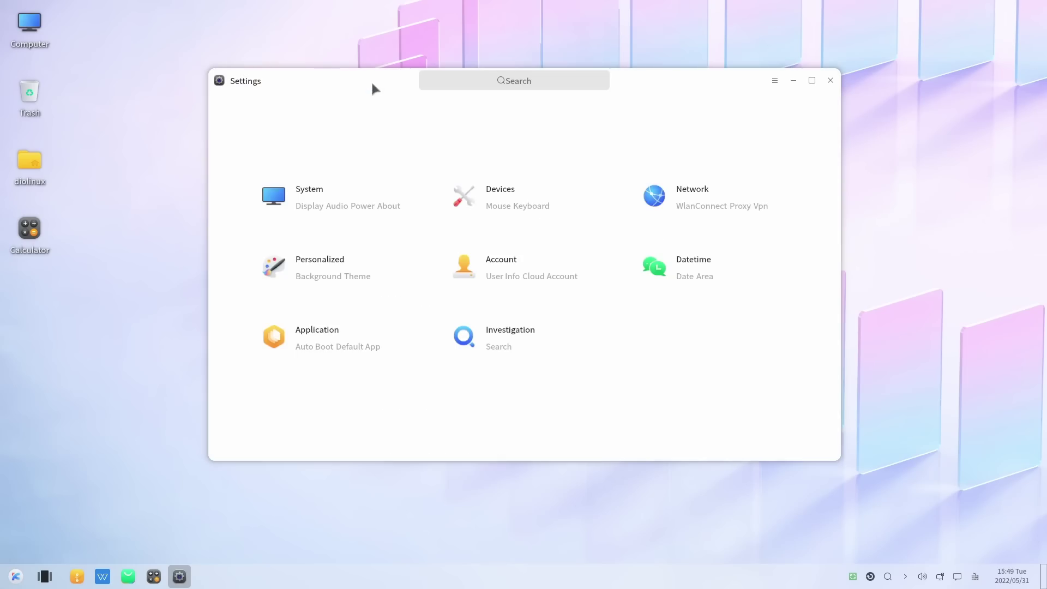
- Search the settings for "theme", review the suggestions, and clear the search
{"action": "left_click", "coordinate": [533, 86]}
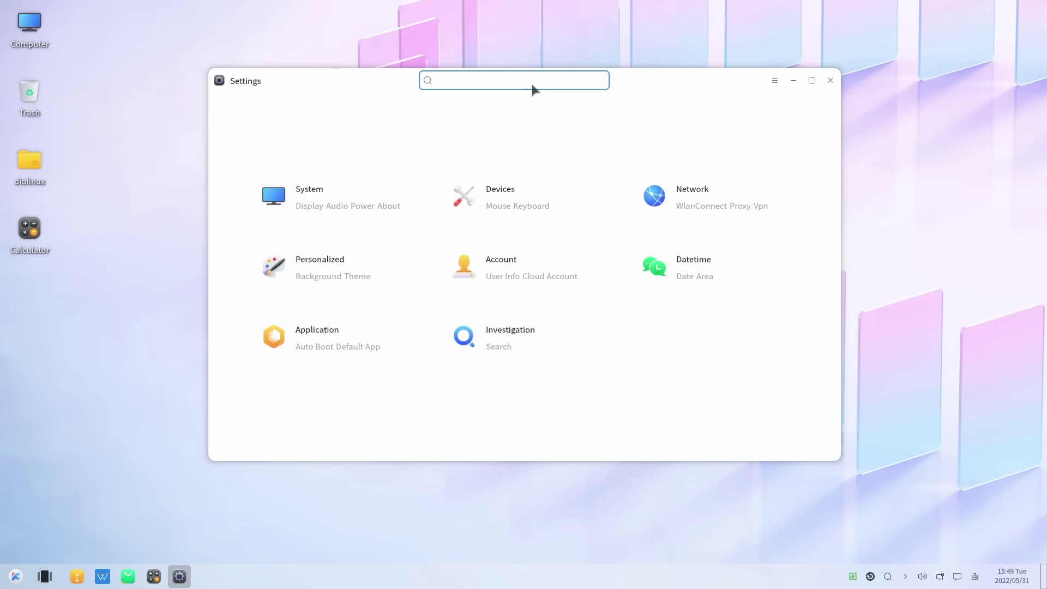
{"action": "type", "text": "theme"}
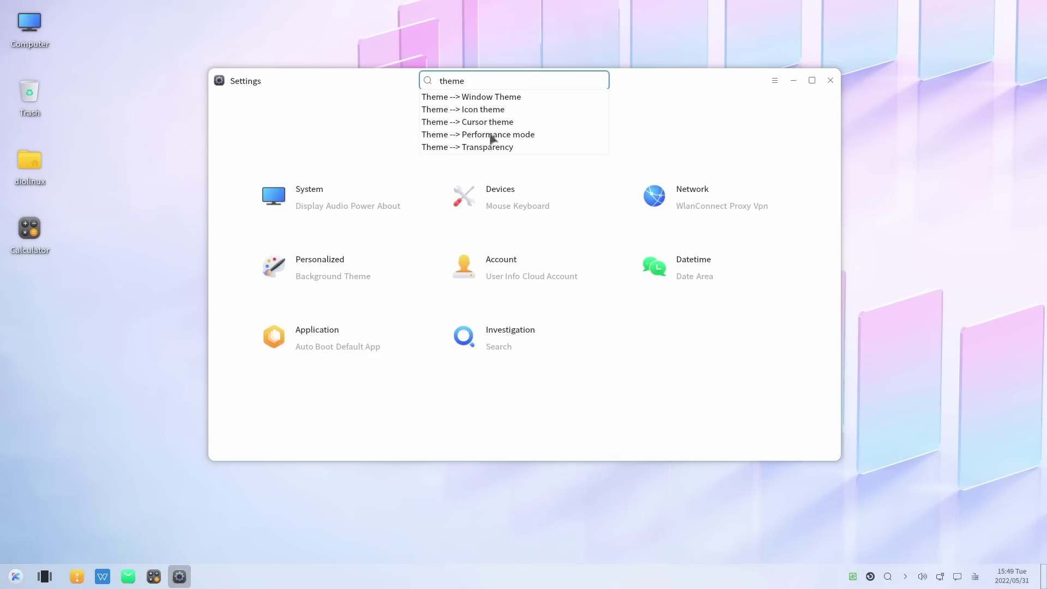
{"action": "key", "text": "BackSpace"}
{"action": "key", "text": "BackSpace"}
{"action": "key", "text": "BackSpace"}
{"action": "key", "text": "BackSpace"}
{"action": "key", "text": "BackSpace"}
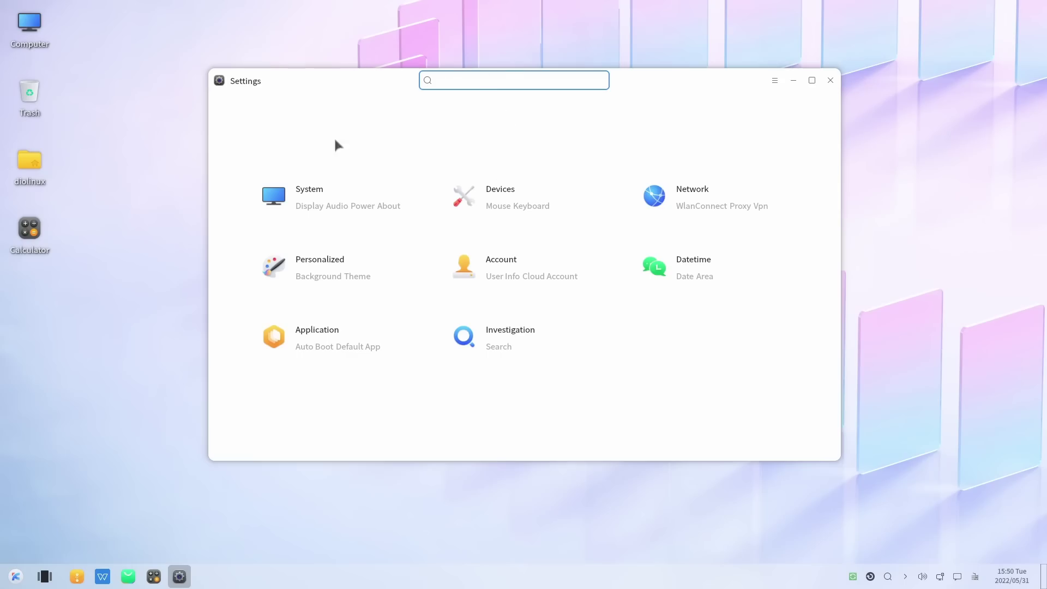
- Open the System settings and look over the category list and the Display page
{"action": "left_click", "coordinate": [282, 192]}
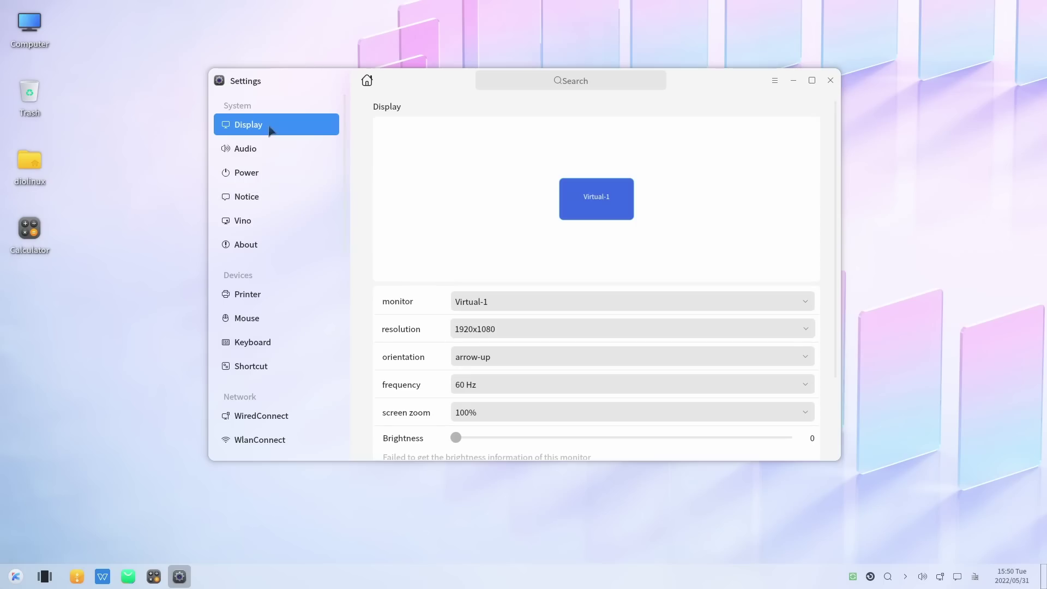
{"action": "scroll", "coordinate": [343, 169], "scroll_direction": "down", "scroll_amount": 5}
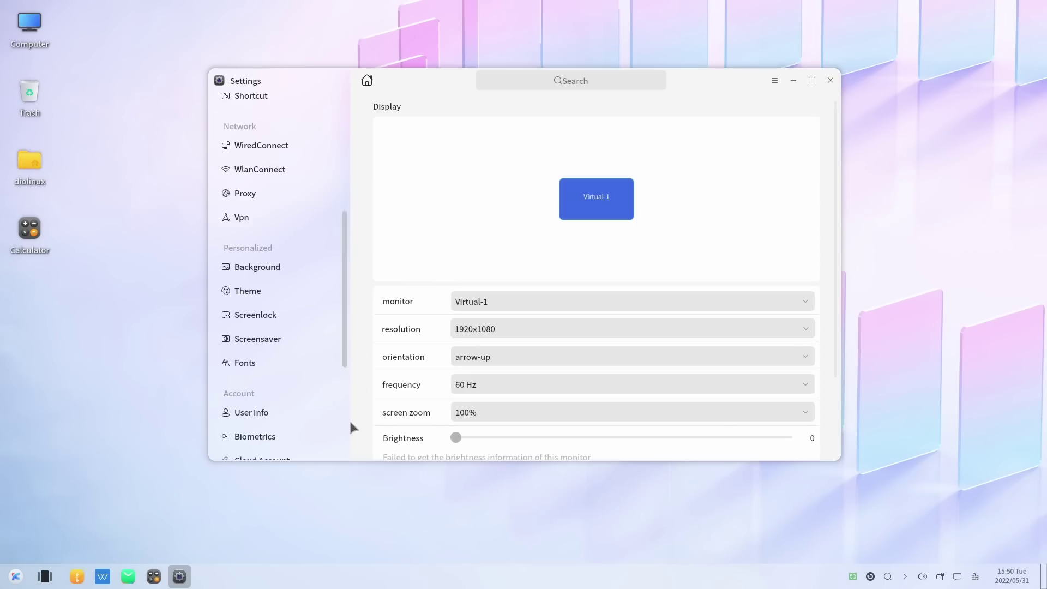
{"action": "left_click_drag", "start_coordinate": [348, 254], "coordinate": [347, 114]}
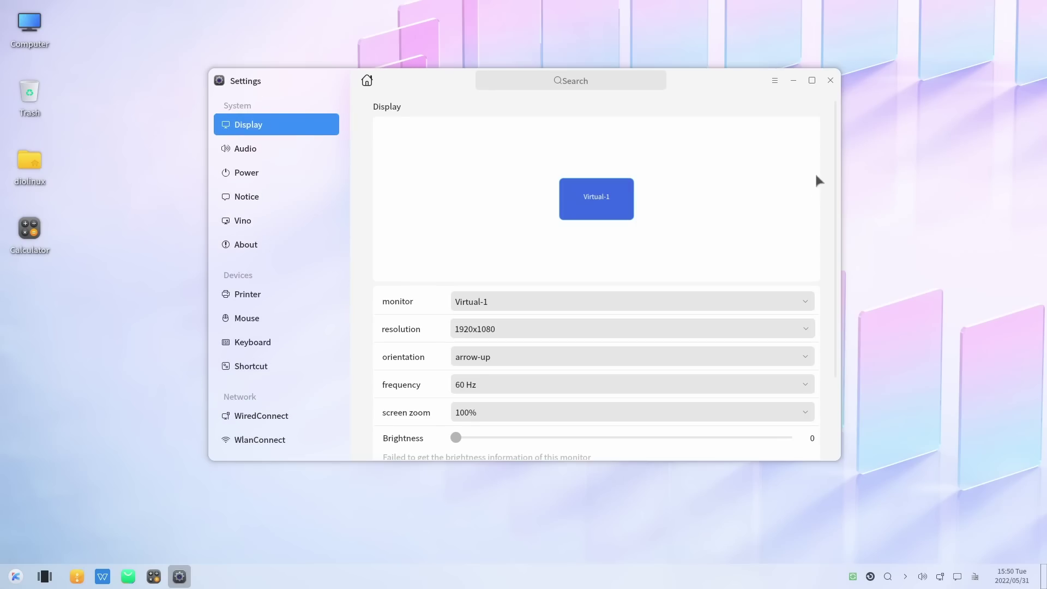
{"action": "left_click_drag", "start_coordinate": [833, 138], "coordinate": [832, 227]}
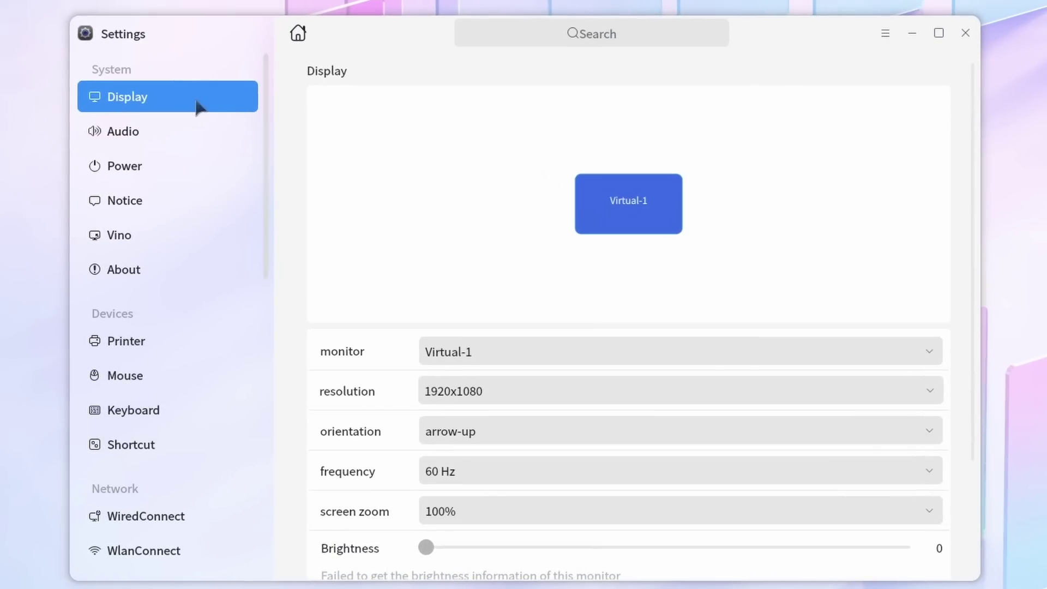
- Look through the Audio, Power, Notice, Vino and About pages of the System settings
{"action": "left_click", "coordinate": [166, 135]}
{"action": "left_click", "coordinate": [160, 180]}
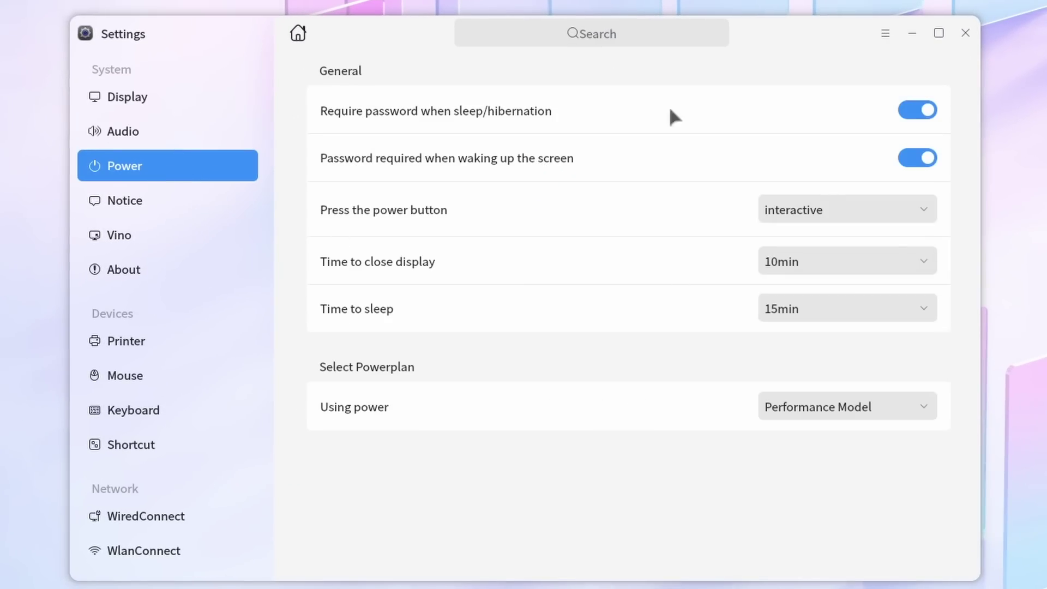
{"action": "left_click", "coordinate": [109, 212]}
{"action": "left_click", "coordinate": [179, 241]}
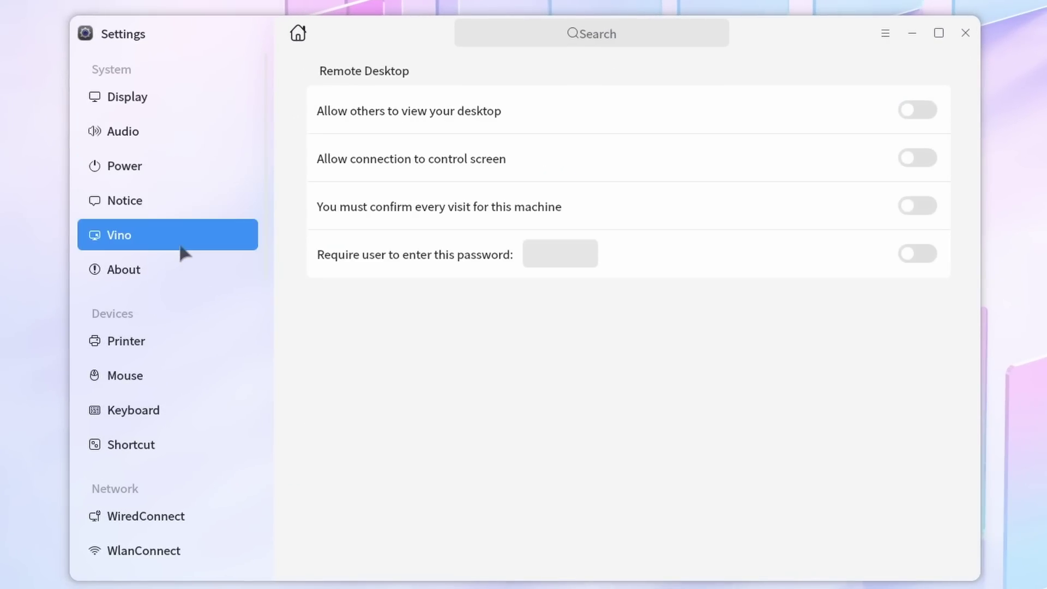
{"action": "left_click", "coordinate": [158, 273]}
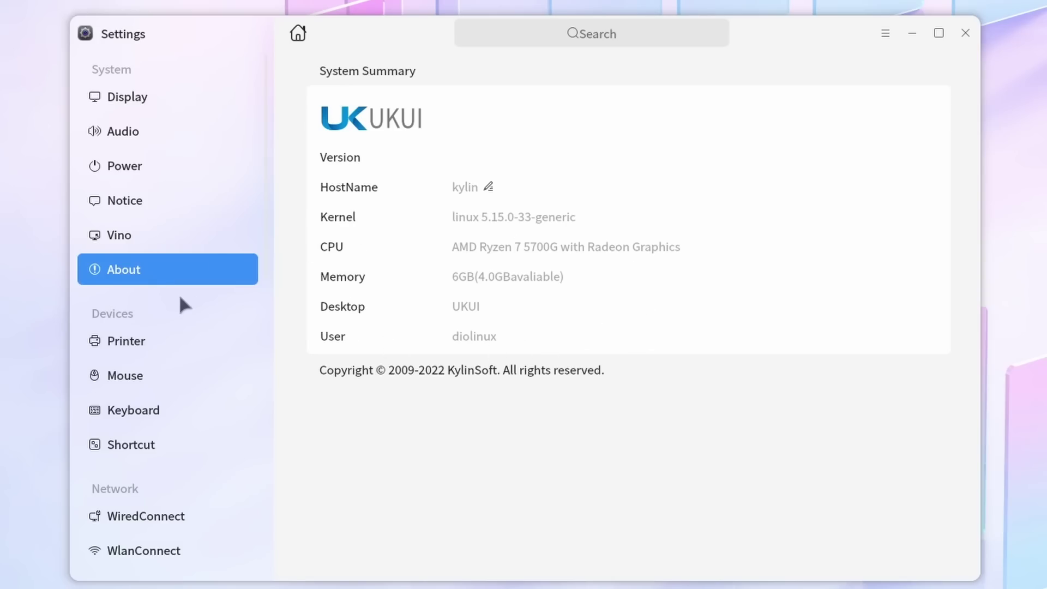
- Look through the Printer, Mouse, Keyboard and Shortcut pages of the Devices settings
{"action": "scroll", "coordinate": [178, 293], "scroll_direction": "down", "scroll_amount": 3}
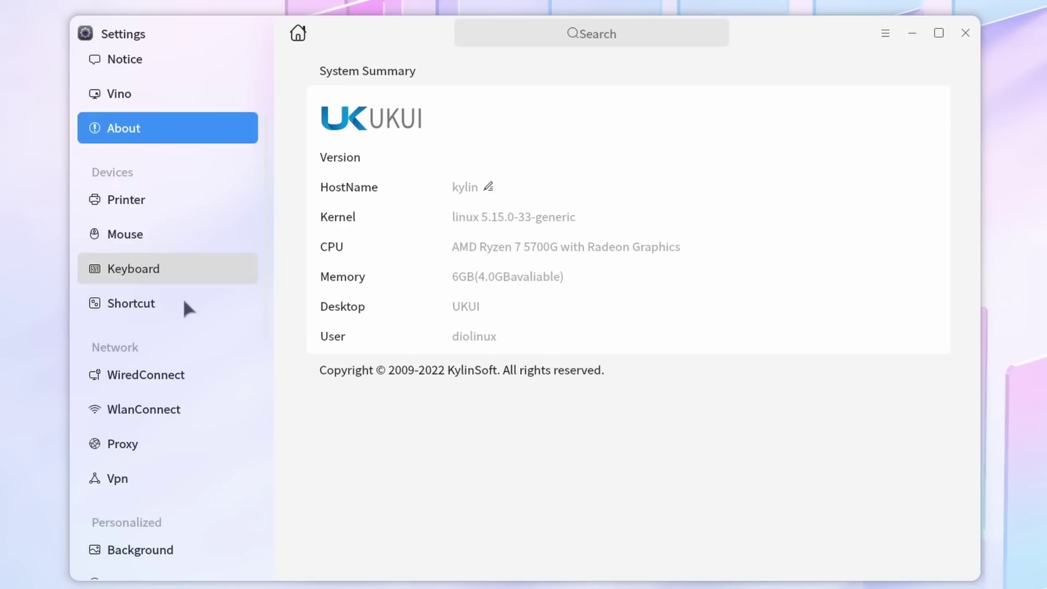
{"action": "left_click", "coordinate": [148, 199]}
{"action": "left_click", "coordinate": [149, 232]}
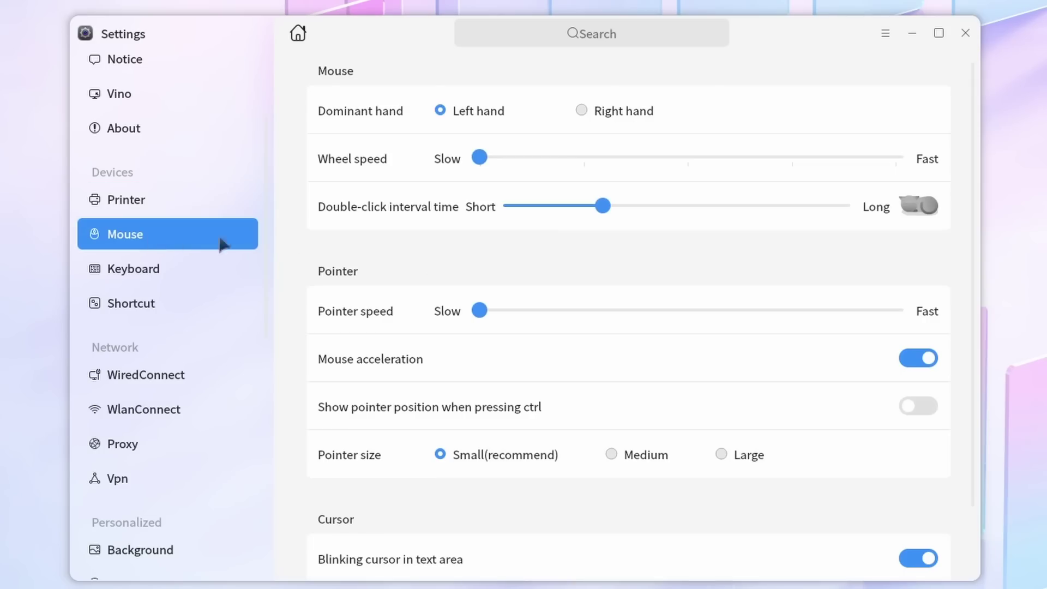
{"action": "left_click", "coordinate": [120, 275]}
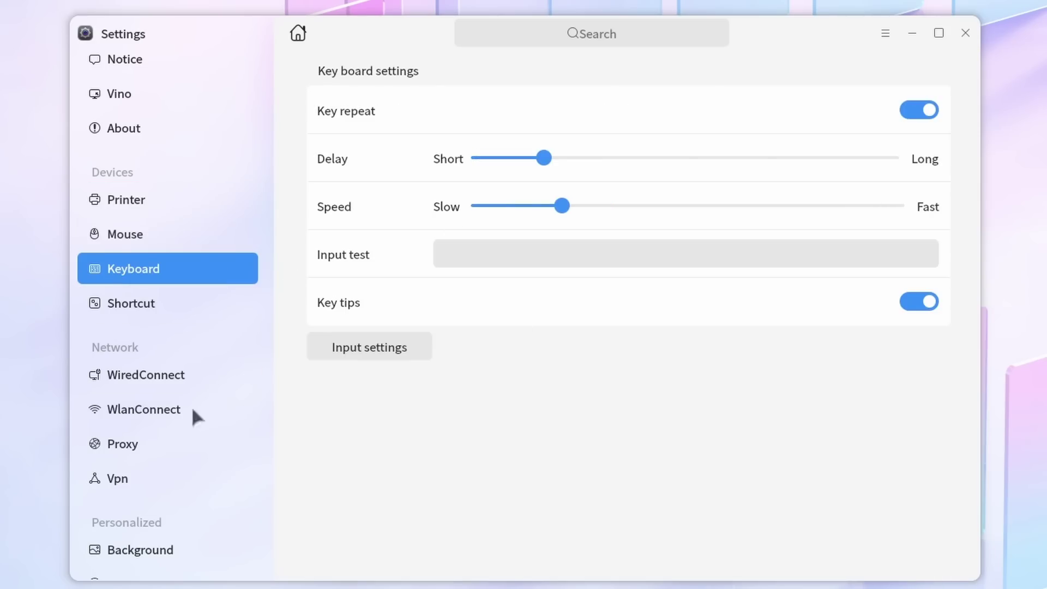
{"action": "left_click", "coordinate": [126, 304]}
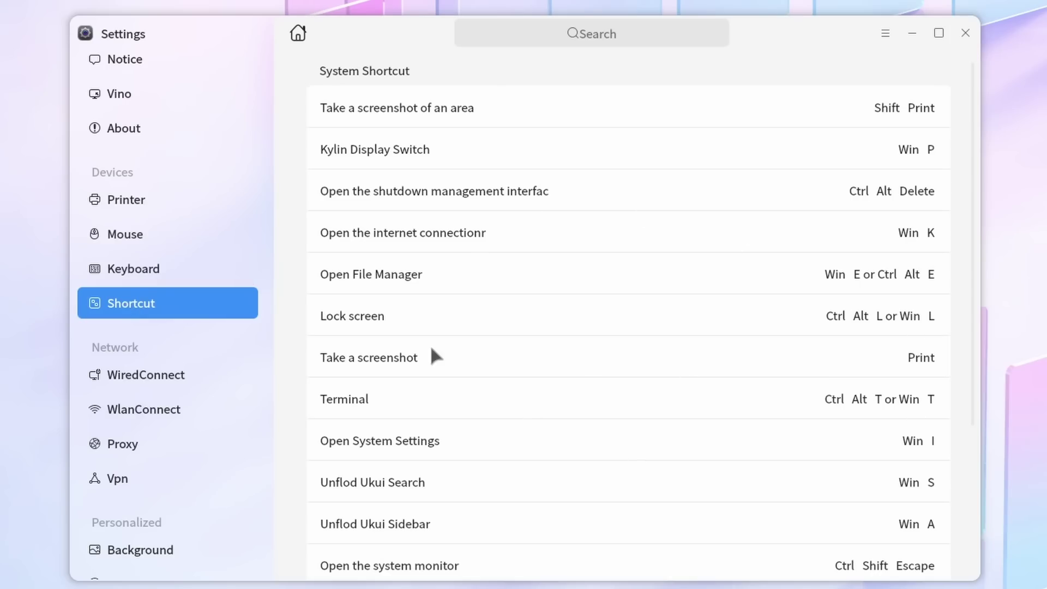
- Look through the WiredConnect, WlanConnect, Proxy and Vpn pages of the Network settings
{"action": "scroll", "coordinate": [238, 323], "scroll_direction": "down", "scroll_amount": 2}
{"action": "left_click", "coordinate": [175, 288]}
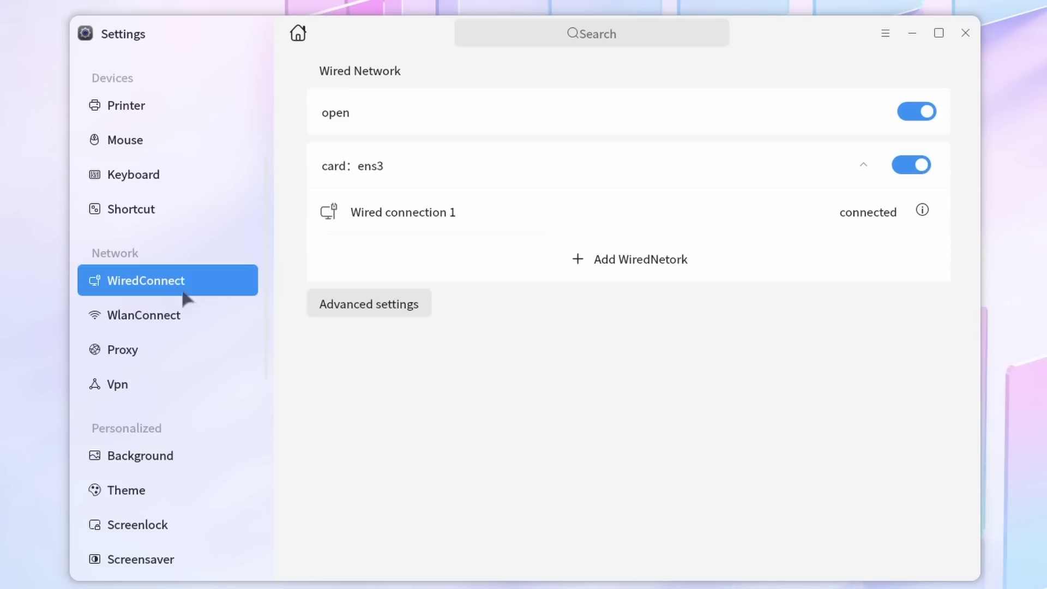
{"action": "left_click", "coordinate": [189, 325]}
{"action": "left_click", "coordinate": [180, 359]}
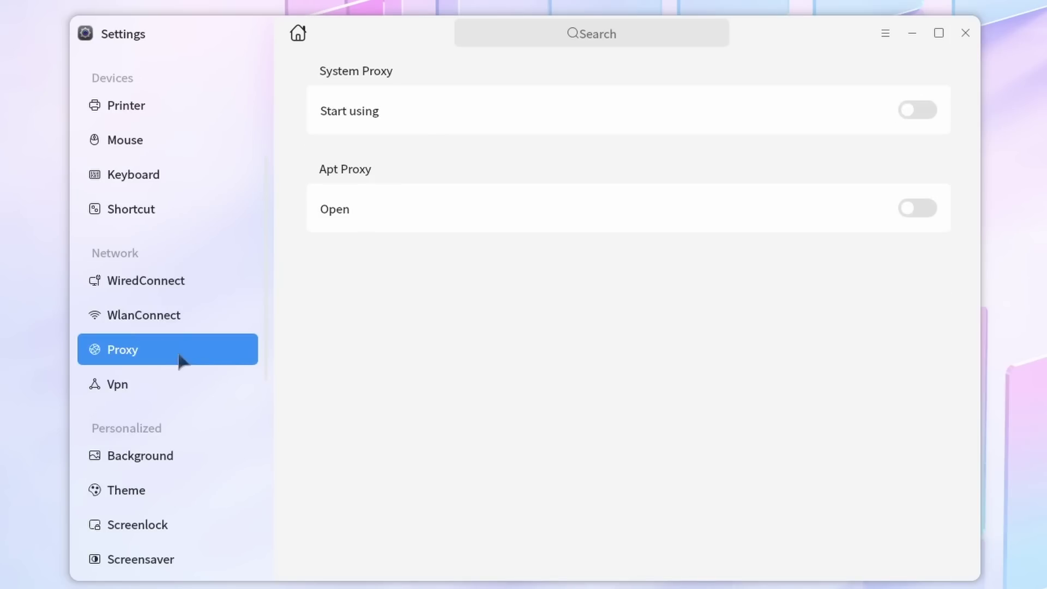
{"action": "left_click", "coordinate": [141, 387]}
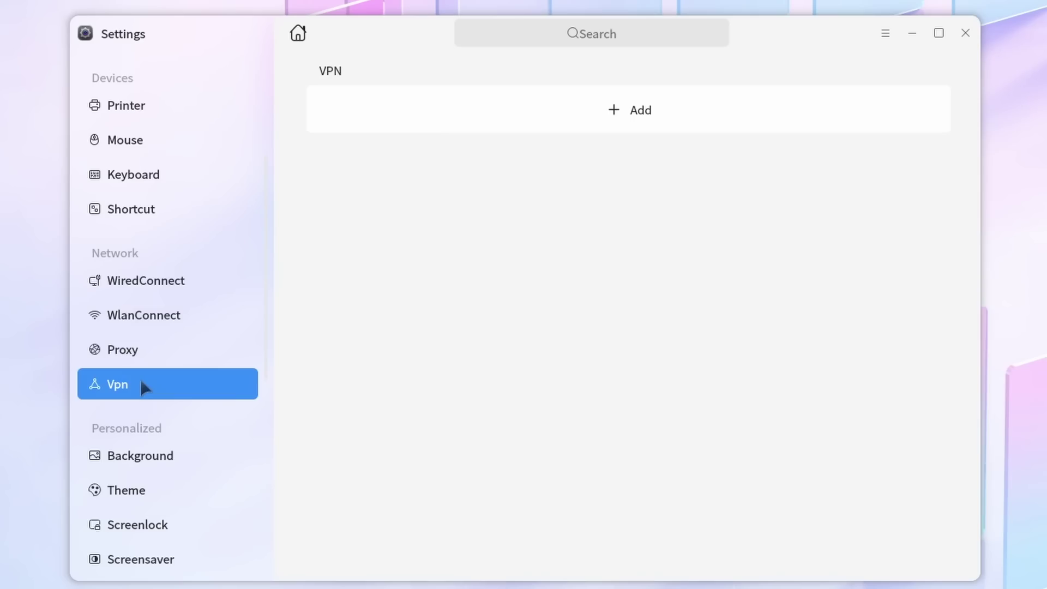
- Open the Background page of the Personalized settings and browse the available wallpapers
{"action": "scroll", "coordinate": [145, 389], "scroll_direction": "down", "scroll_amount": 4}
{"action": "left_click", "coordinate": [166, 271]}
{"action": "left_click_drag", "start_coordinate": [974, 141], "coordinate": [963, 402]}
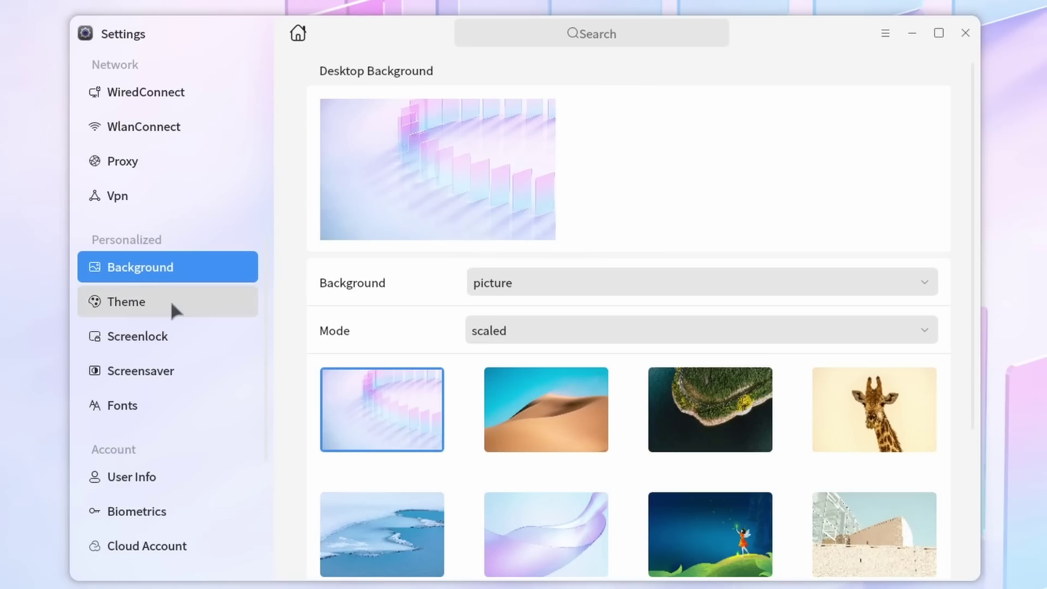
- Set the window theme to Dark on the Theme page, and try the Classic and HeYin icon themes before reselecting ukui
{"action": "left_click", "coordinate": [170, 305]}
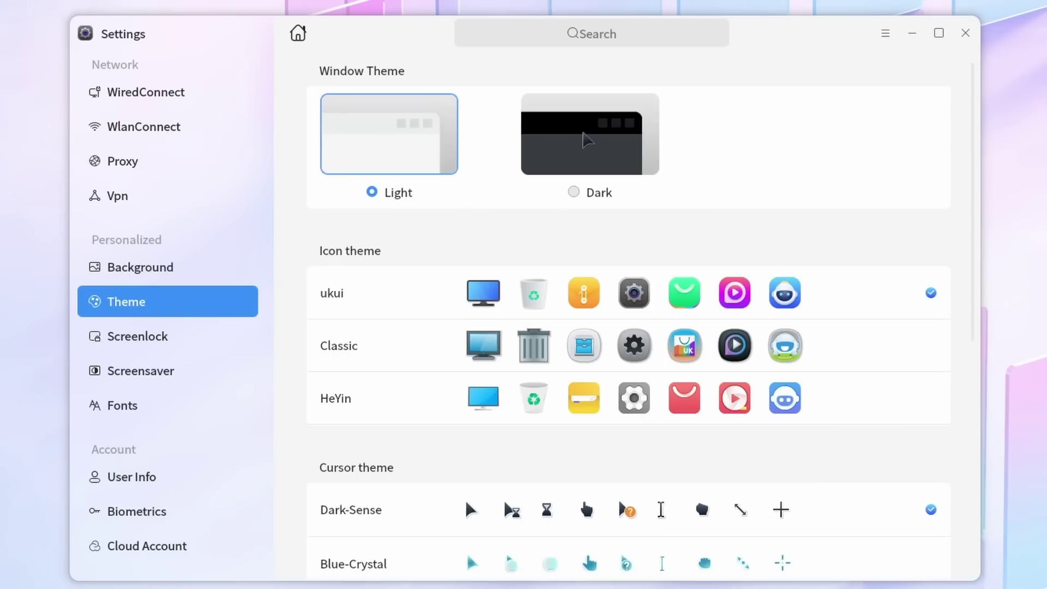
{"action": "left_click", "coordinate": [583, 133]}
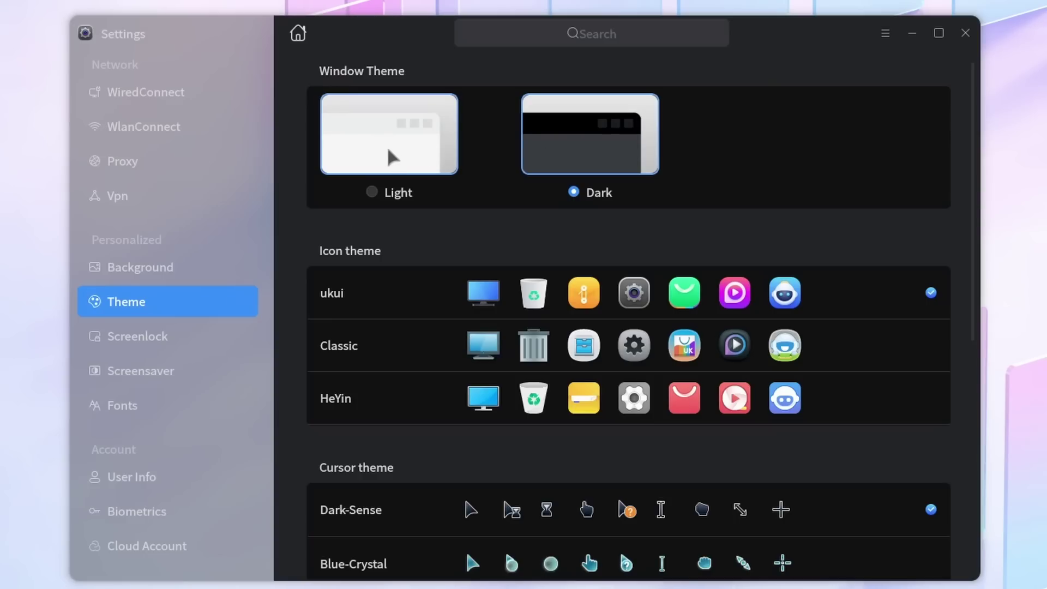
{"action": "left_click", "coordinate": [404, 358]}
{"action": "left_click", "coordinate": [408, 405]}
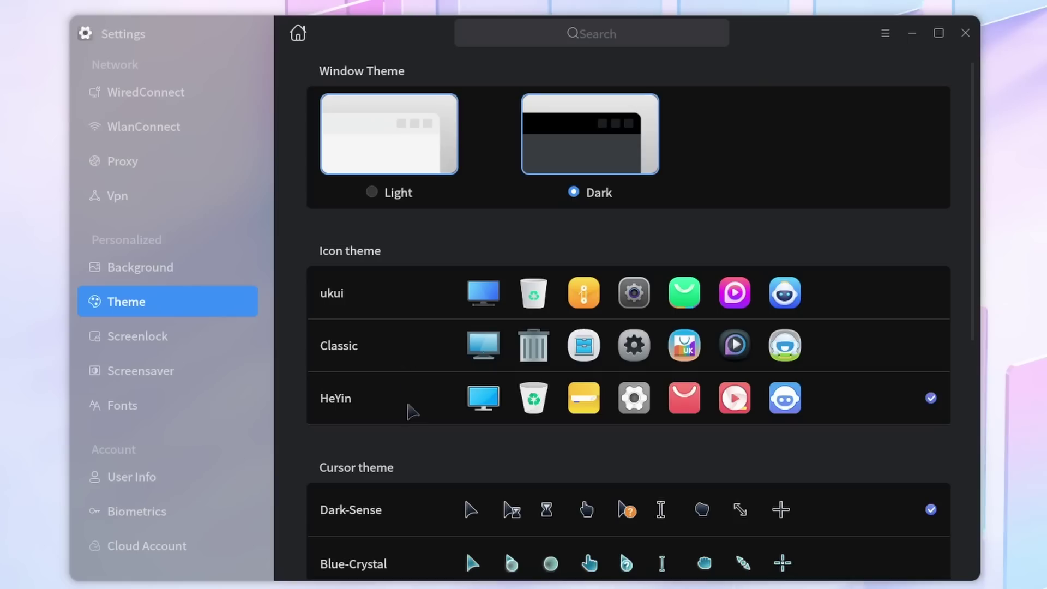
{"action": "left_click", "coordinate": [406, 306]}
- Turn Performance mode off and back on in the theme's effect settings, and raise the Transparency slider to about one third
{"action": "scroll", "coordinate": [417, 508], "scroll_direction": "down", "scroll_amount": 6}
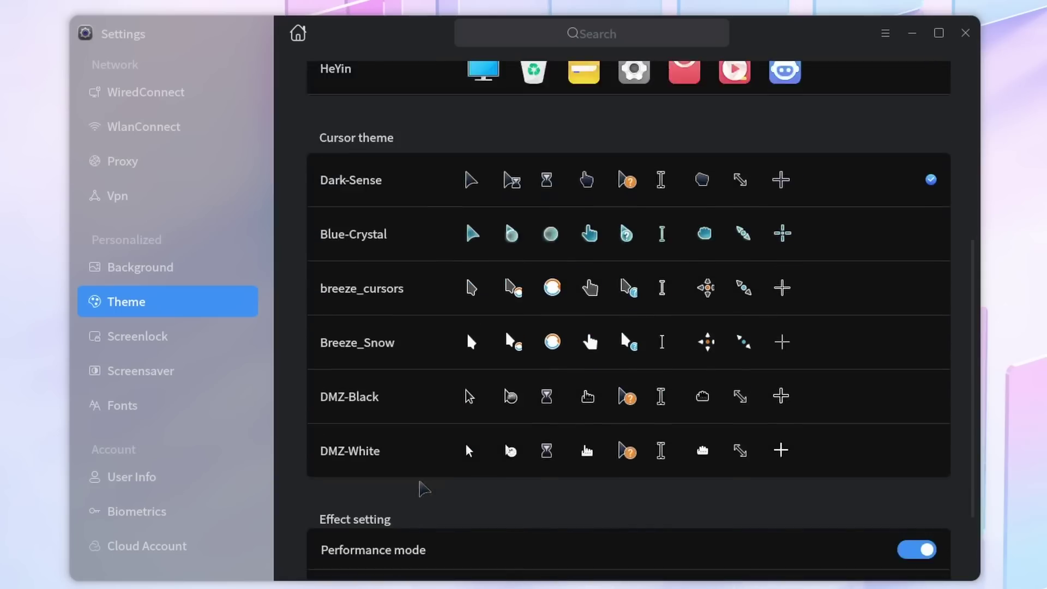
{"action": "scroll", "coordinate": [425, 490], "scroll_direction": "down", "scroll_amount": 3}
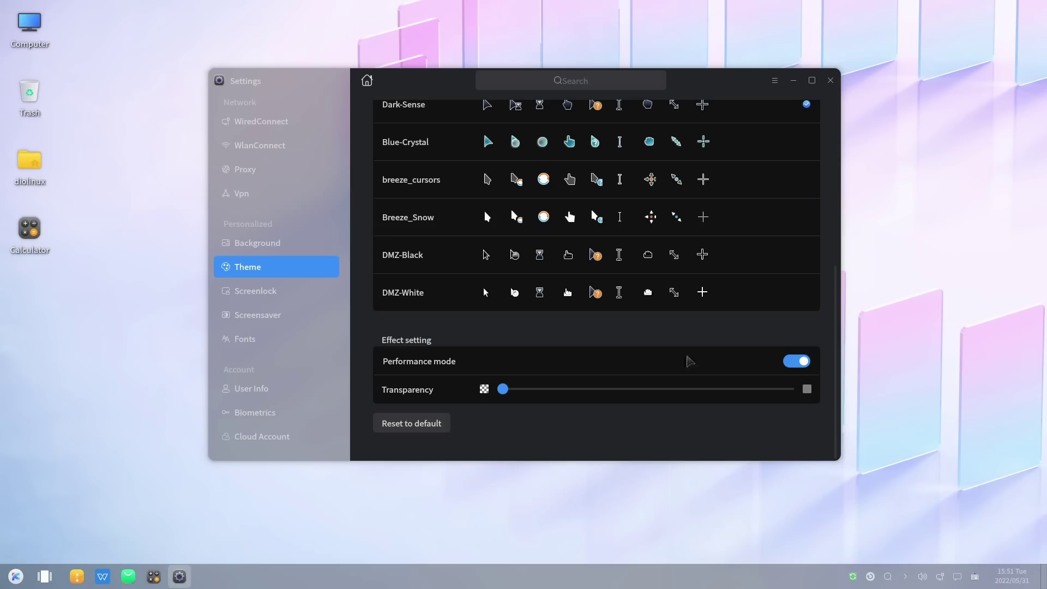
{"action": "left_click", "coordinate": [797, 361]}
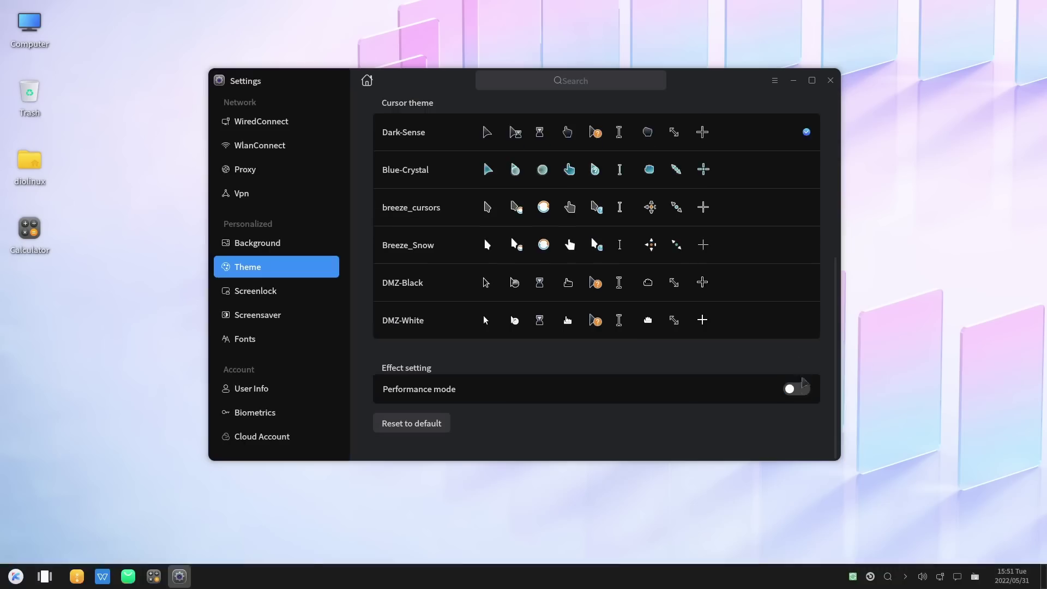
{"action": "left_click", "coordinate": [788, 390]}
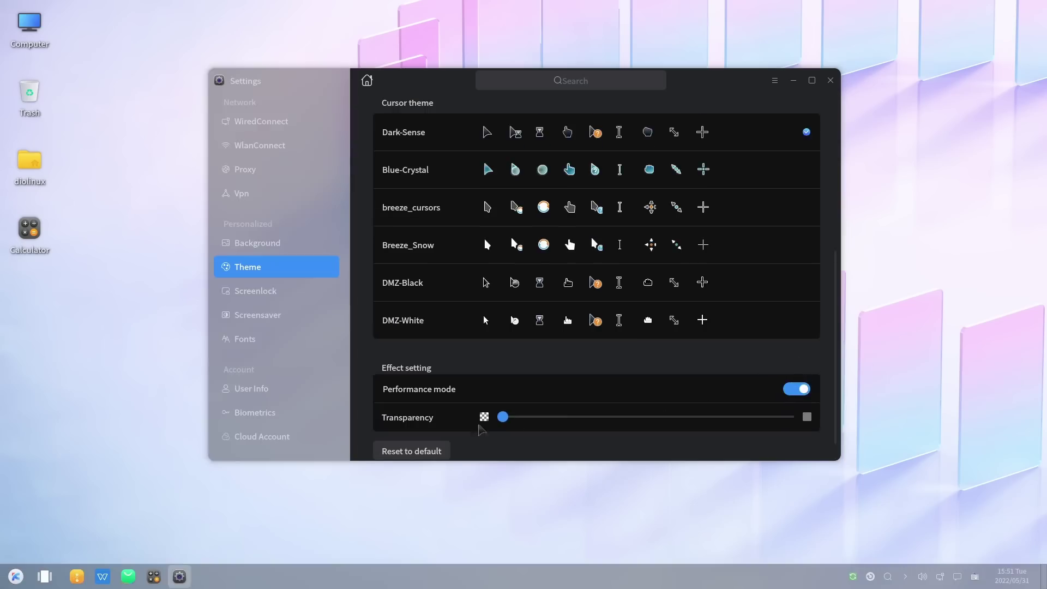
{"action": "left_click_drag", "start_coordinate": [503, 418], "coordinate": [595, 418]}
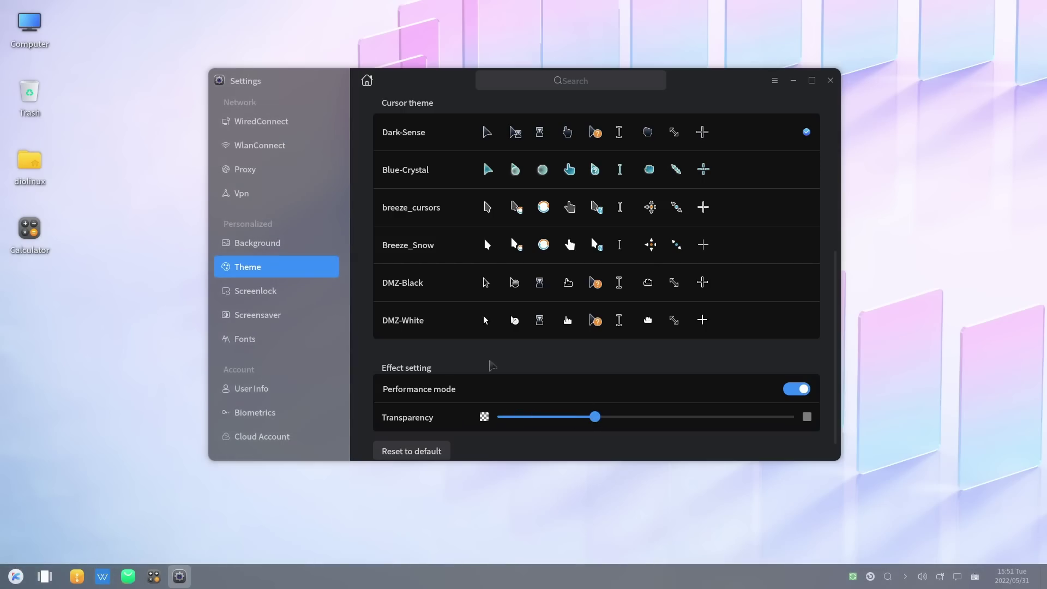
- Reset the theme settings to default and open the Screenlock page
{"action": "scroll", "coordinate": [448, 404], "scroll_direction": "down", "scroll_amount": 1}
{"action": "left_click", "coordinate": [429, 429]}
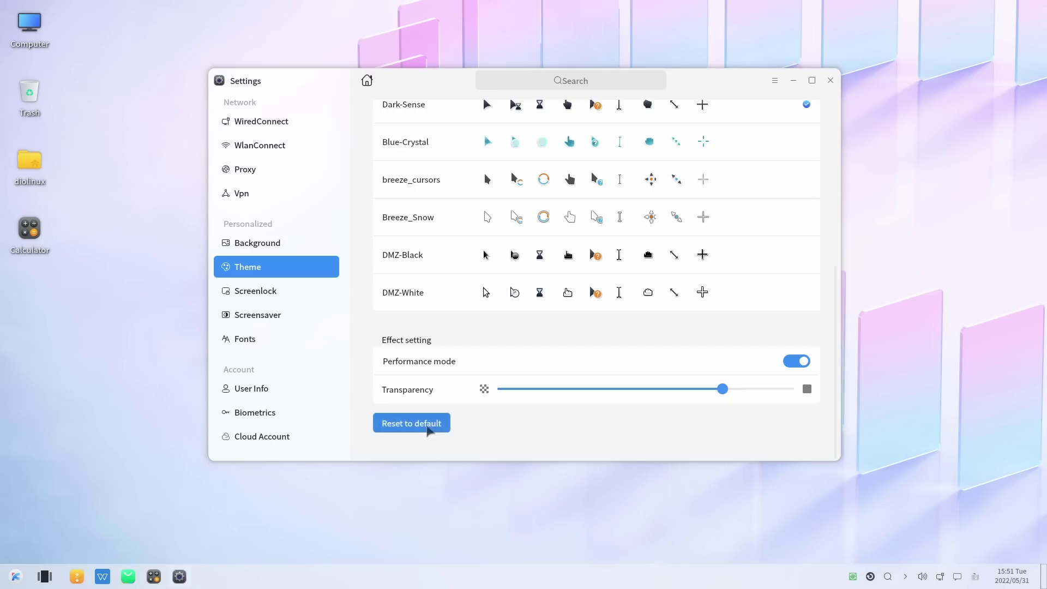
{"action": "scroll", "coordinate": [502, 306], "scroll_direction": "up", "scroll_amount": 6}
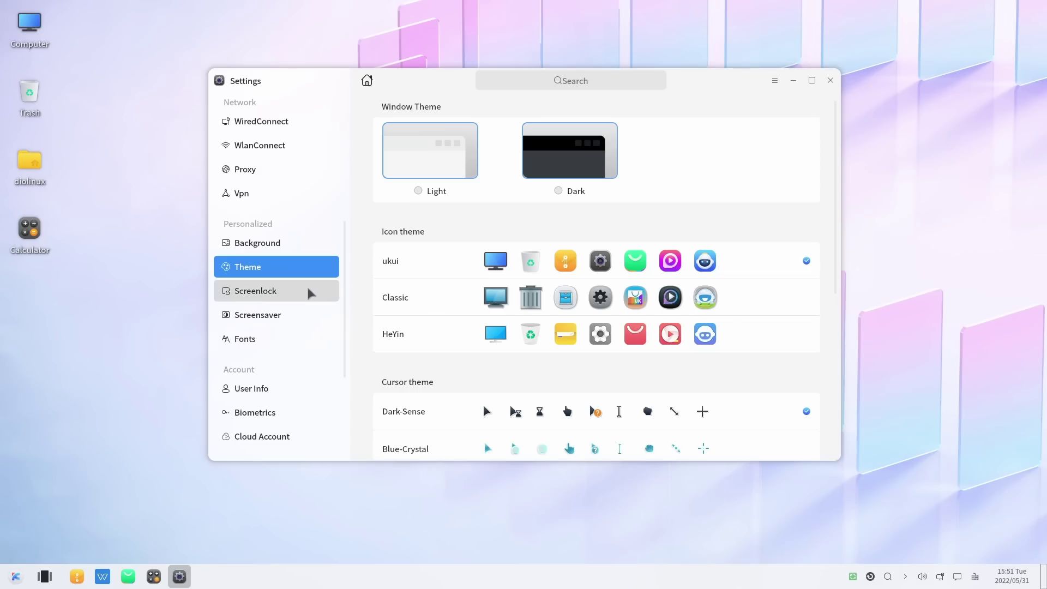
{"action": "left_click", "coordinate": [273, 299]}
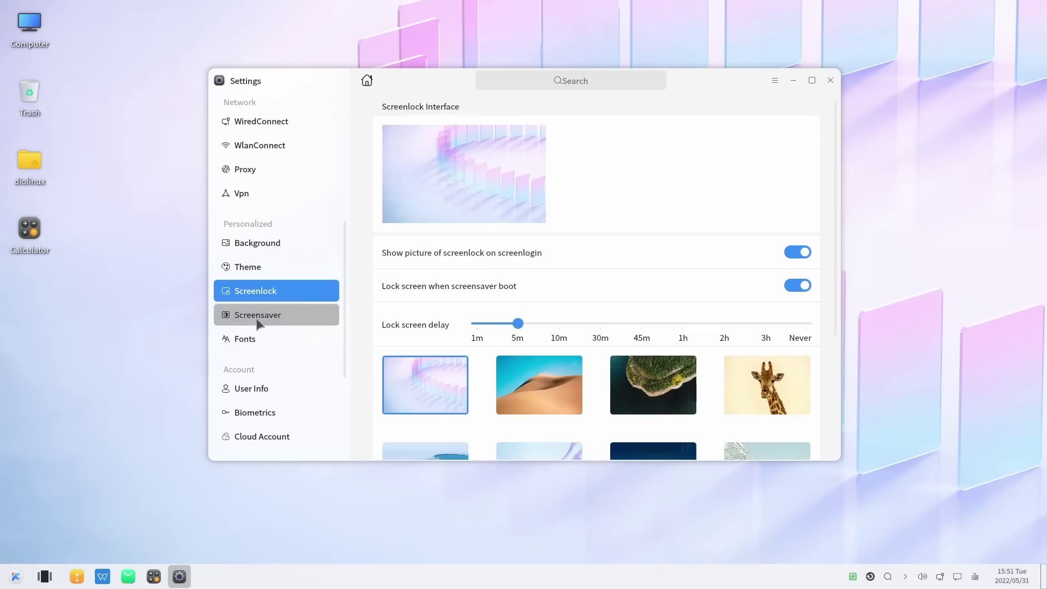
- View the Screensaver and Fonts pages of the Personalized settings
{"action": "left_click", "coordinate": [272, 315]}
{"action": "left_click", "coordinate": [272, 340]}
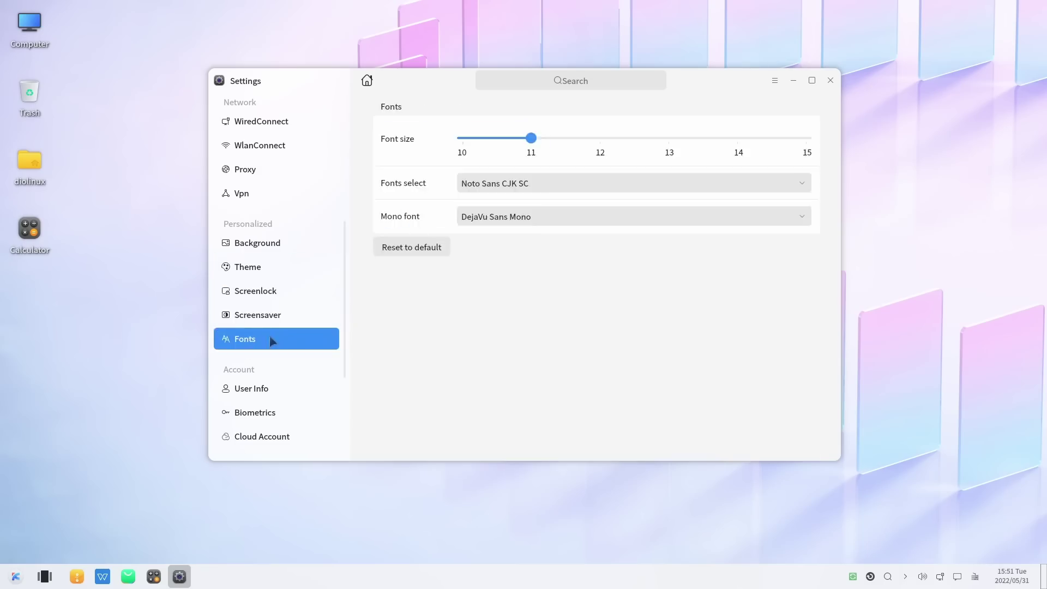
{"action": "left_click_drag", "start_coordinate": [345, 297], "coordinate": [339, 384]}
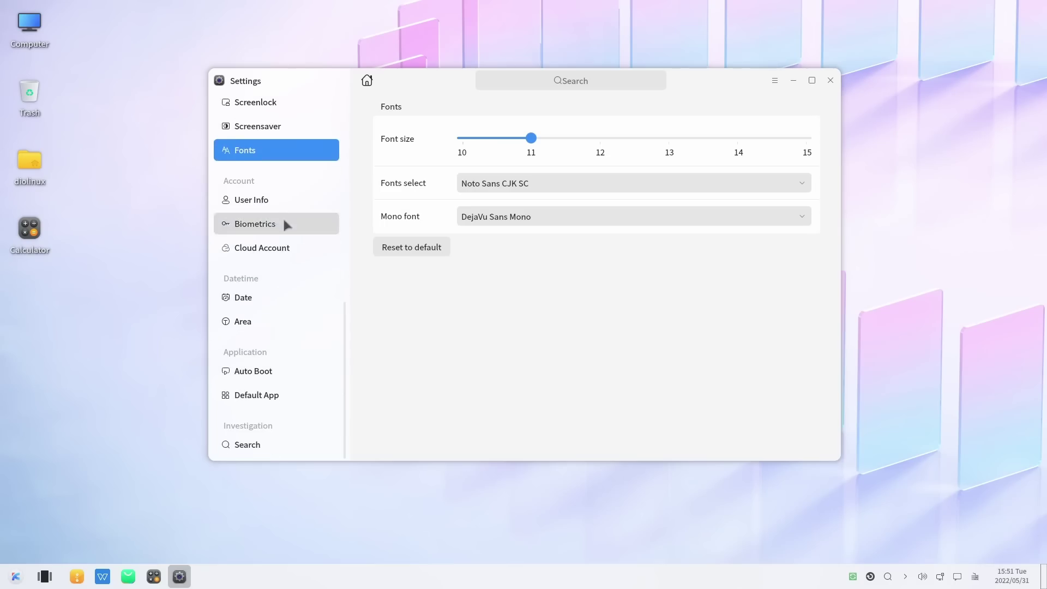
- Open the User Info page, view the current user's group settings, and close them without changes
{"action": "left_click", "coordinate": [281, 203]}
{"action": "left_click", "coordinate": [785, 153]}
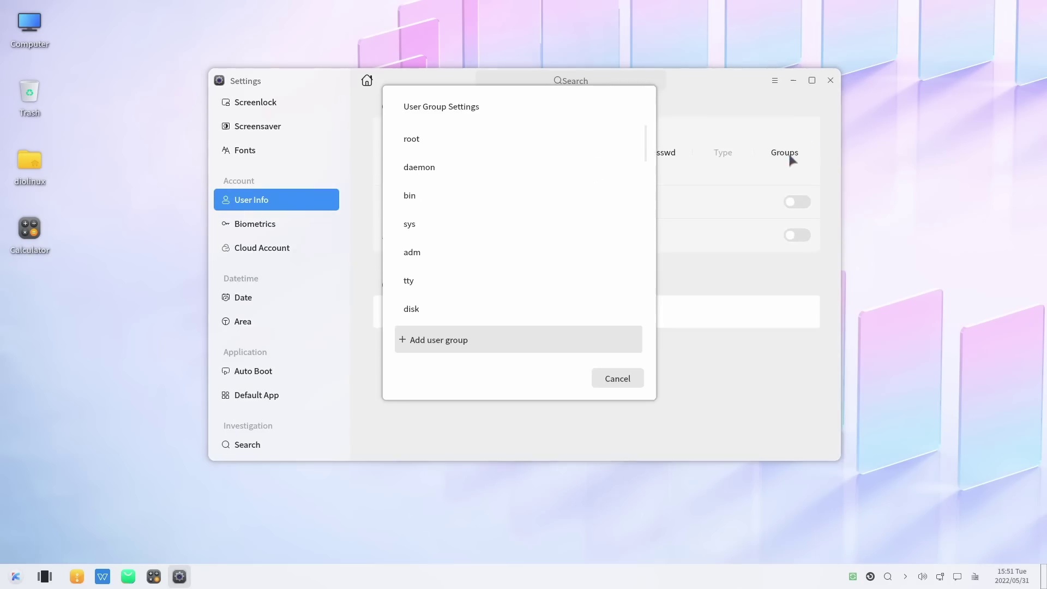
{"action": "left_click", "coordinate": [611, 379]}
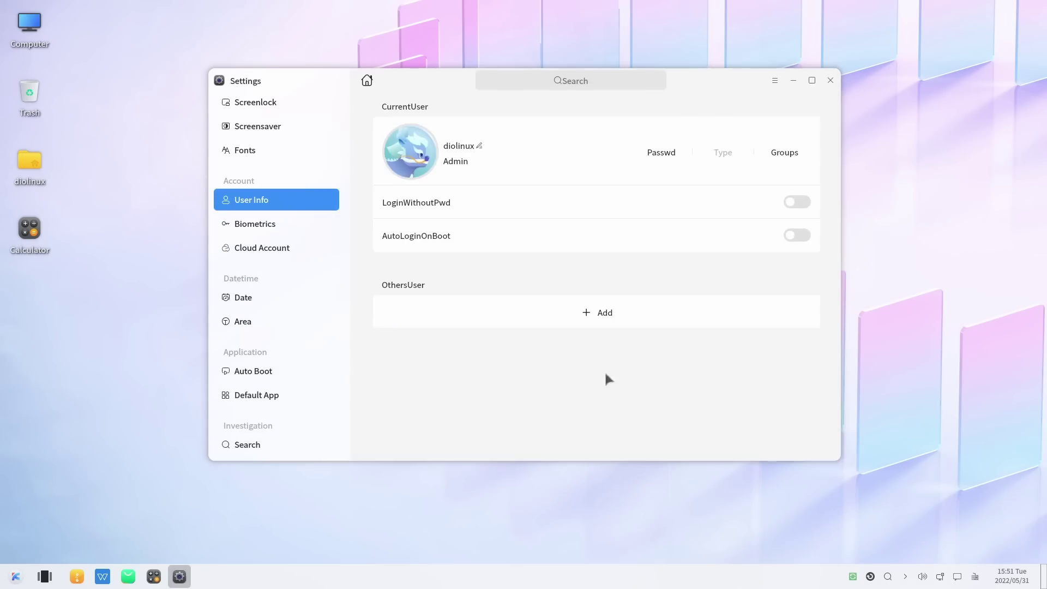
- On the Biometrics page, try enabling Biometric login and view its types, keeping FingerPrint, before switching it off
{"action": "left_click", "coordinate": [269, 227]}
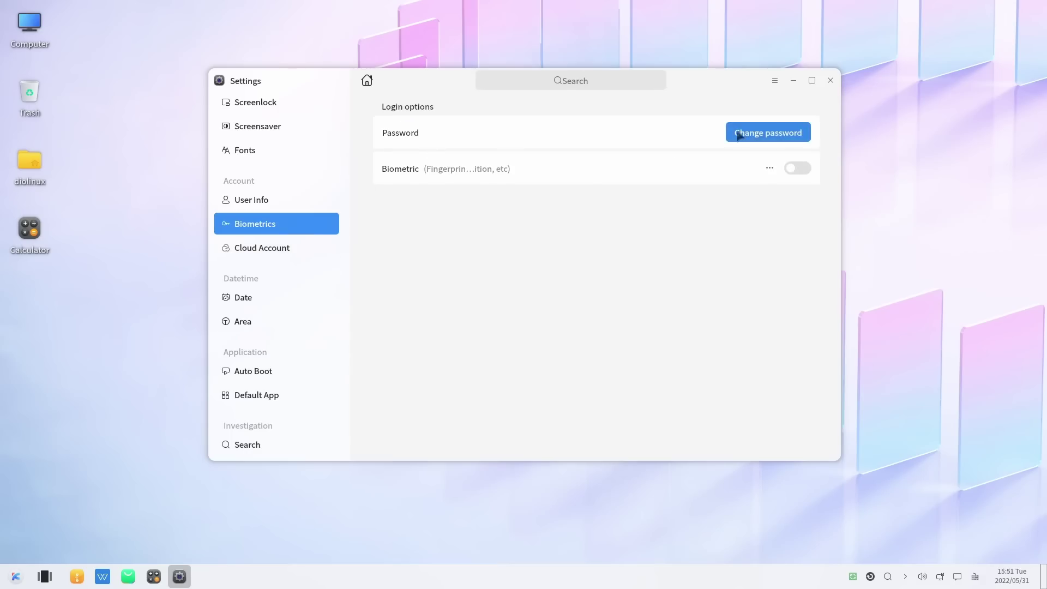
{"action": "left_click", "coordinate": [792, 168]}
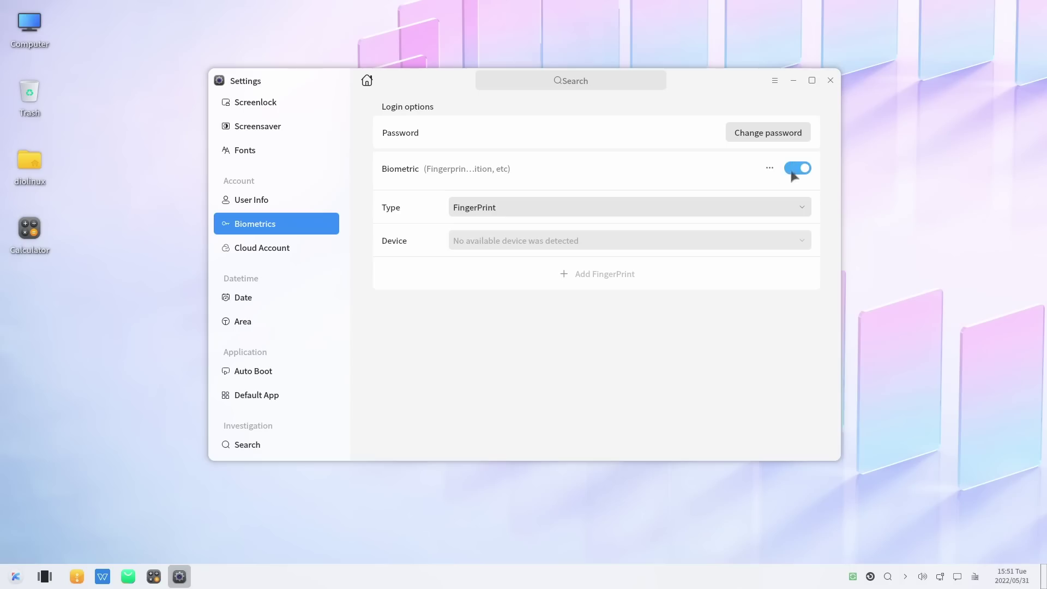
{"action": "left_click", "coordinate": [565, 207]}
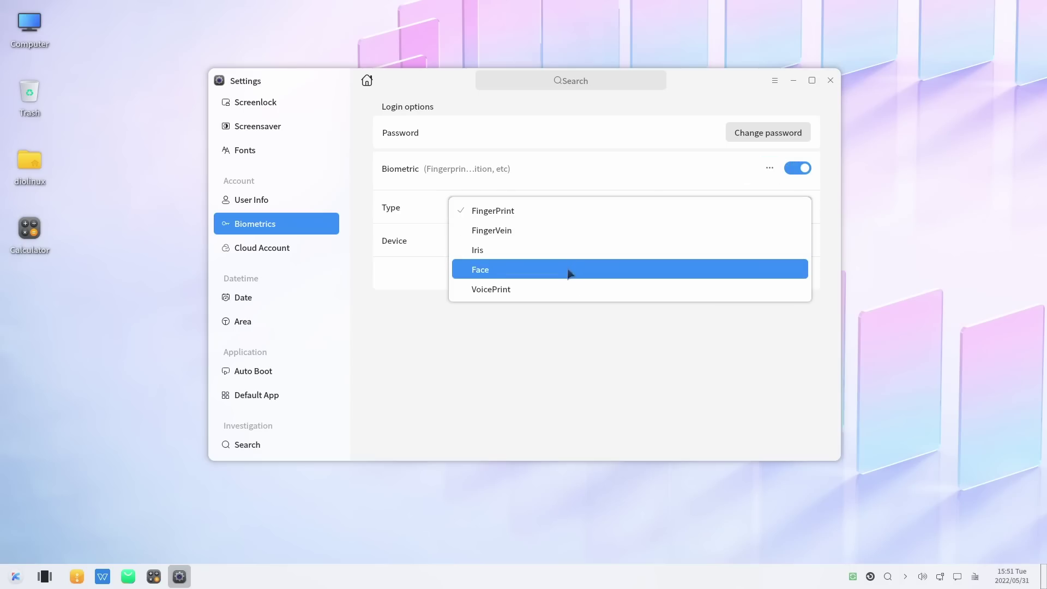
{"action": "left_click", "coordinate": [494, 211]}
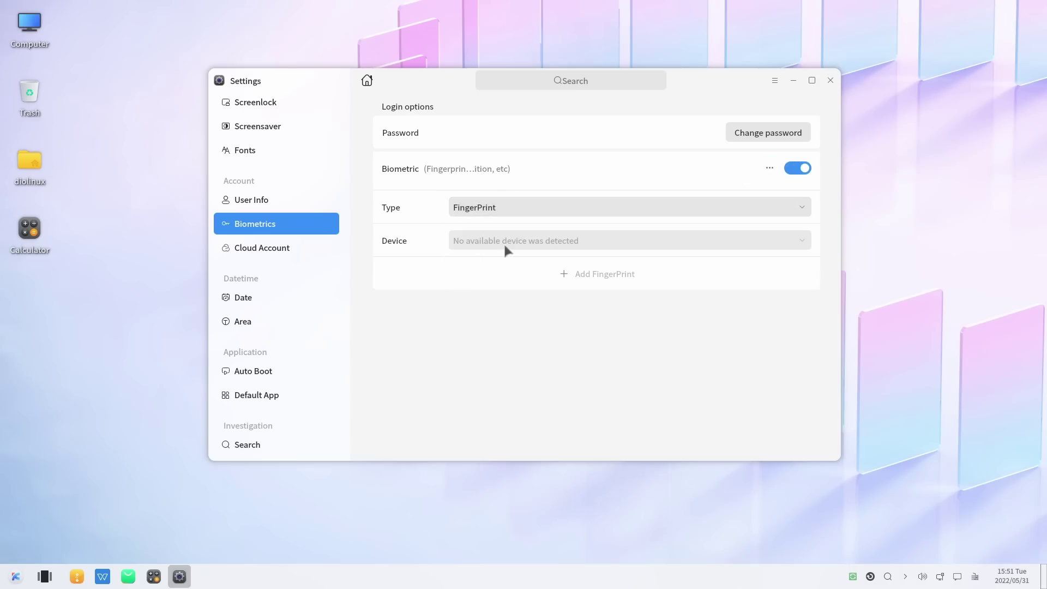
{"action": "left_click", "coordinate": [798, 168]}
- Open the Cloud Account page and start signing in
{"action": "left_click", "coordinate": [284, 247]}
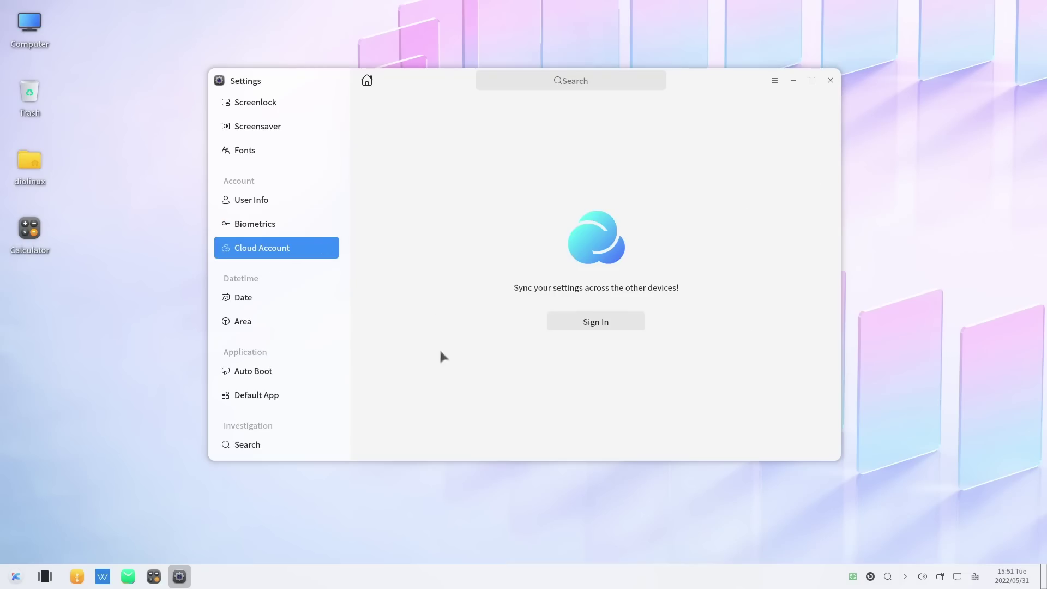
{"action": "left_click", "coordinate": [603, 321]}
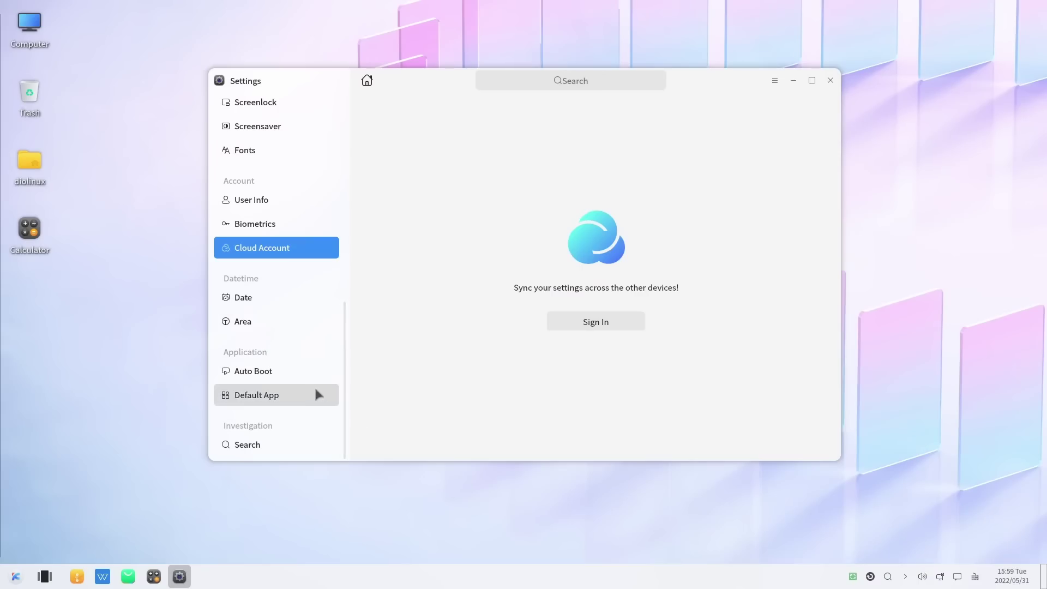
- View the Default App page, and start adding a program on the Auto Boot page
{"action": "left_click", "coordinate": [313, 398]}
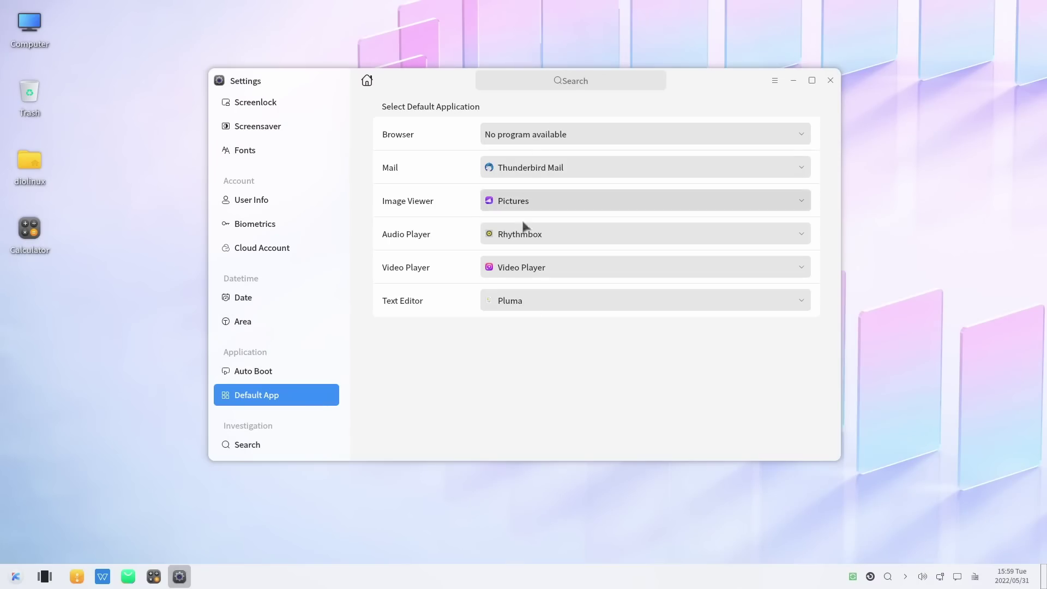
{"action": "left_click", "coordinate": [306, 375]}
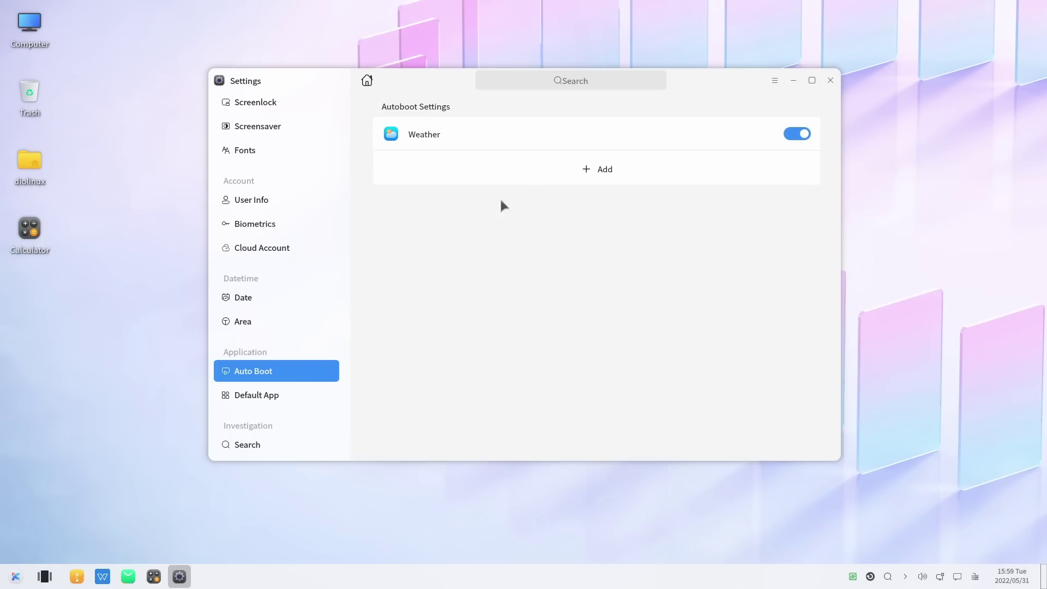
{"action": "left_click", "coordinate": [605, 170]}
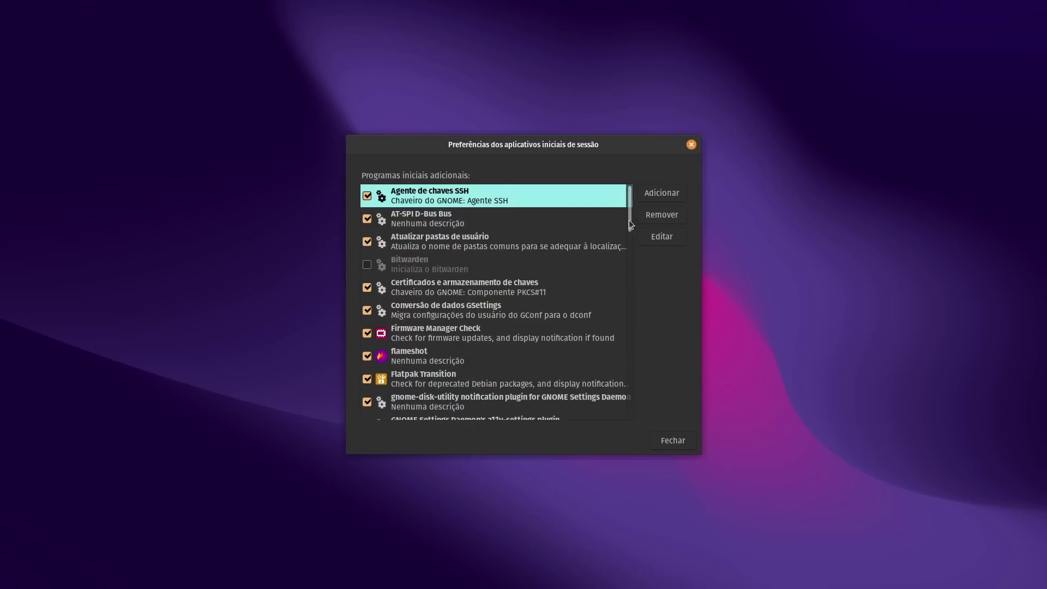
- Look through the additional startup programs in the session startup preferences
{"action": "mouse_move", "coordinate": [629, 220]}
{"action": "left_mouse_down"}
{"action": "mouse_move", "coordinate": [619, 429]}
{"action": "mouse_move", "coordinate": [627, 214]}
{"action": "left_mouse_up"}
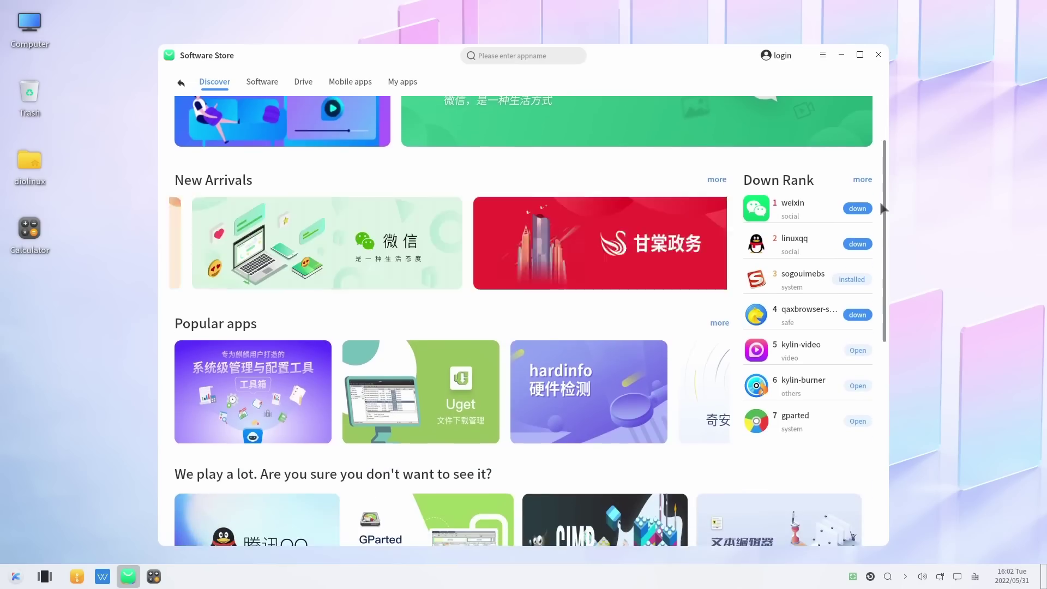
- Open the GIMP page from the Software Store's Discover section and dismiss the Kylin ID login
{"action": "left_click_drag", "start_coordinate": [881, 204], "coordinate": [877, 269]}
{"action": "left_click", "coordinate": [593, 382]}
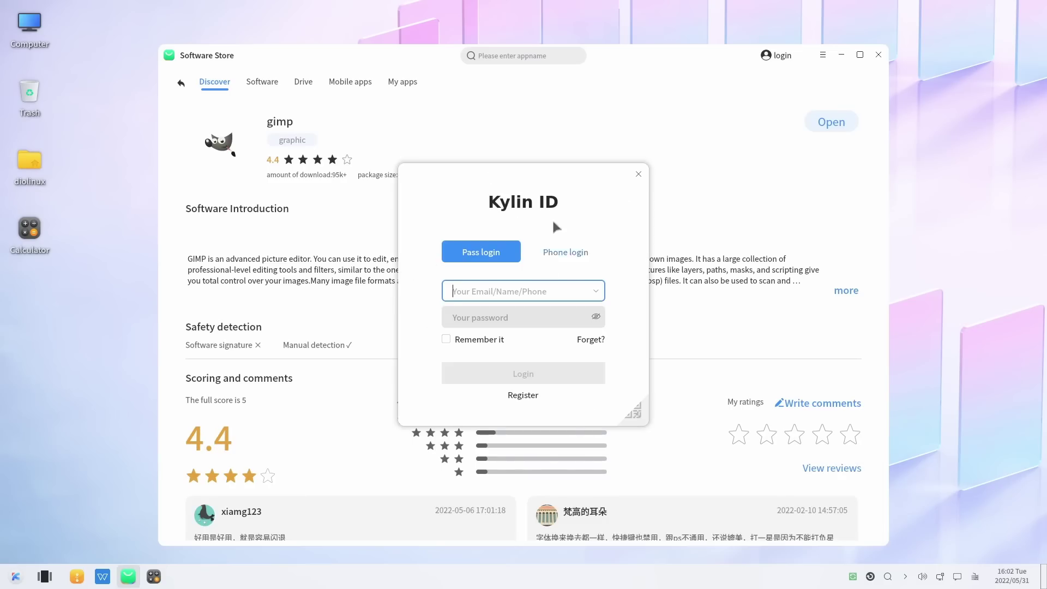
{"action": "left_click", "coordinate": [638, 174]}
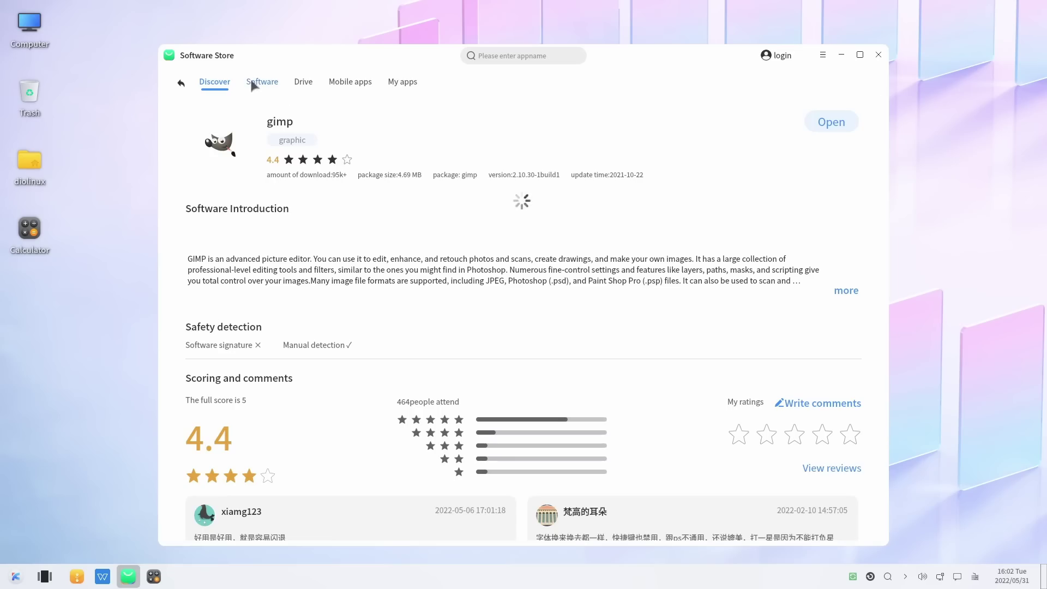
- Browse the office, develop, video and network categories in the store's Software section
{"action": "left_click", "coordinate": [256, 81]}
{"action": "left_click", "coordinate": [335, 108]}
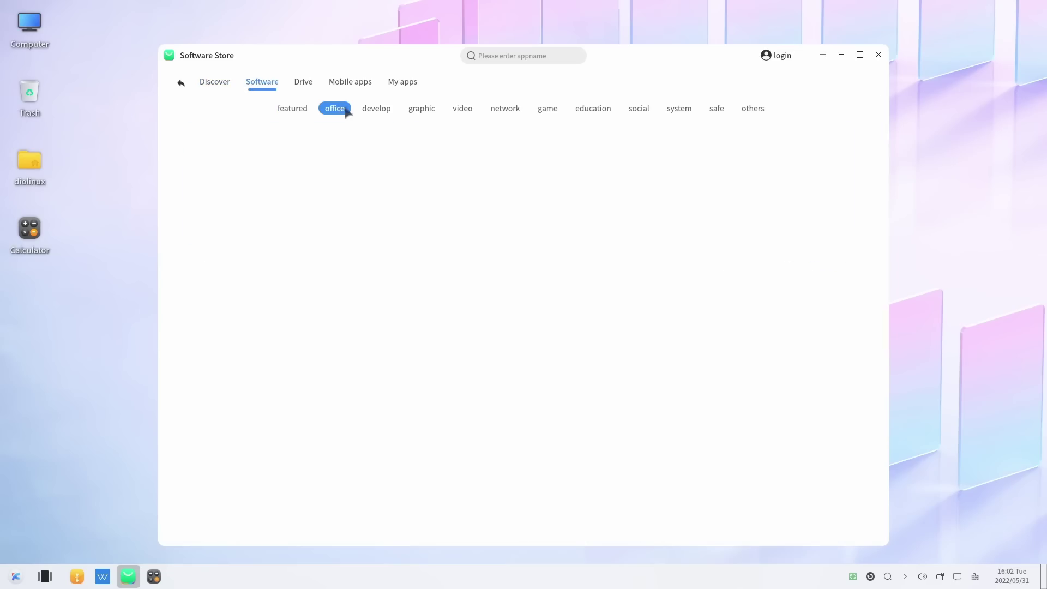
{"action": "left_click", "coordinate": [376, 108]}
{"action": "left_click", "coordinate": [459, 109]}
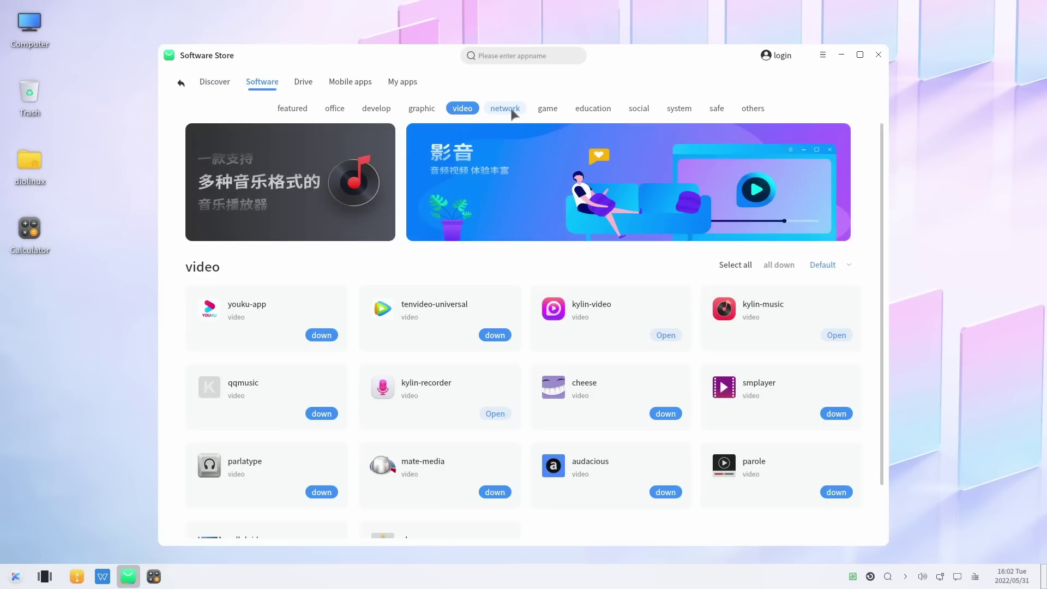
{"action": "left_click", "coordinate": [505, 108]}
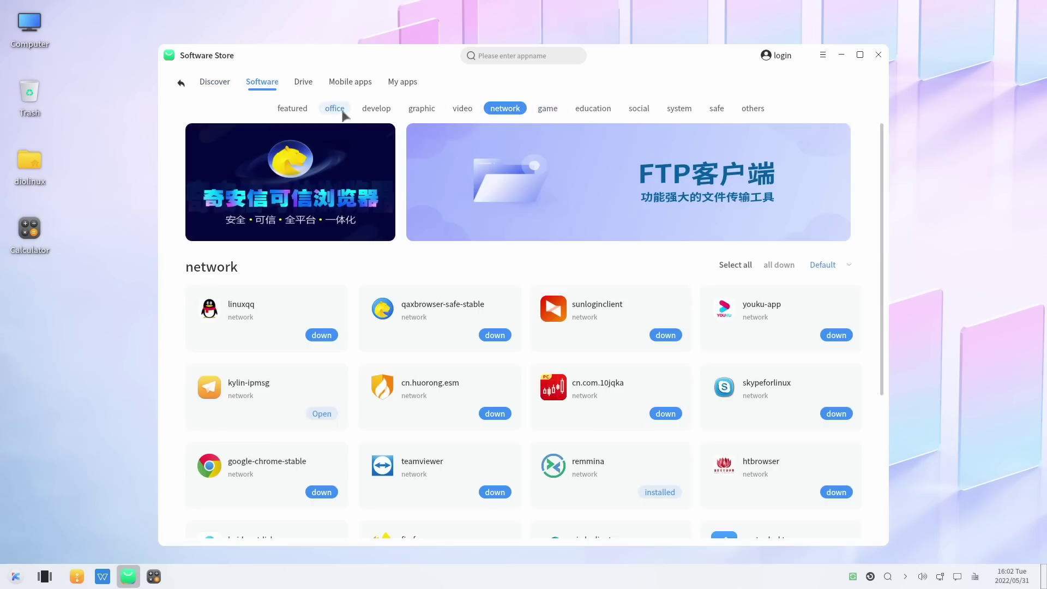
- View the printer drivers in the store's Drive section, and open the Mobile apps section
{"action": "left_click", "coordinate": [305, 83]}
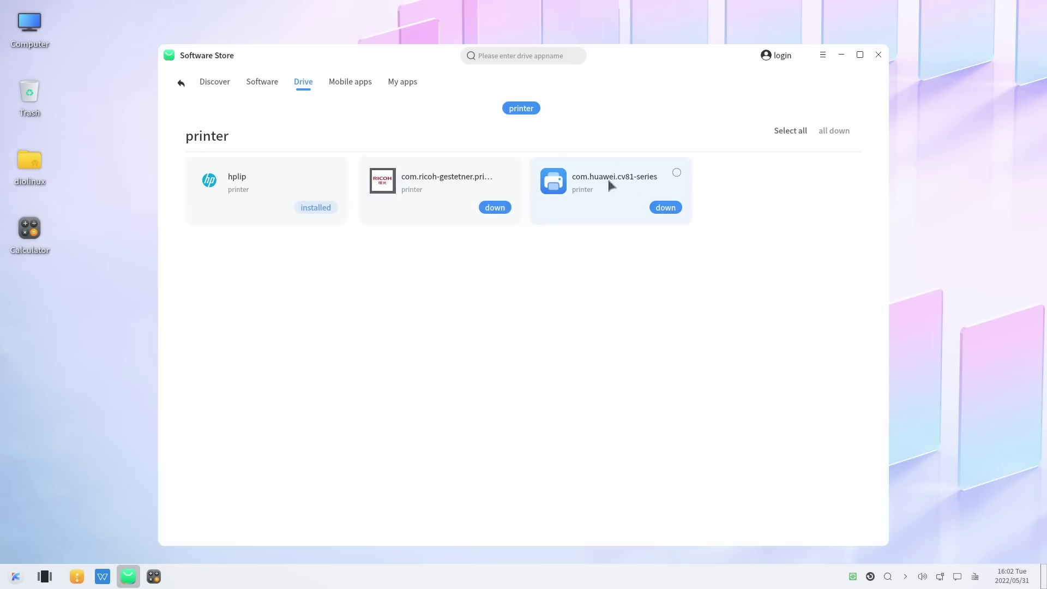
{"action": "left_click", "coordinate": [362, 88]}
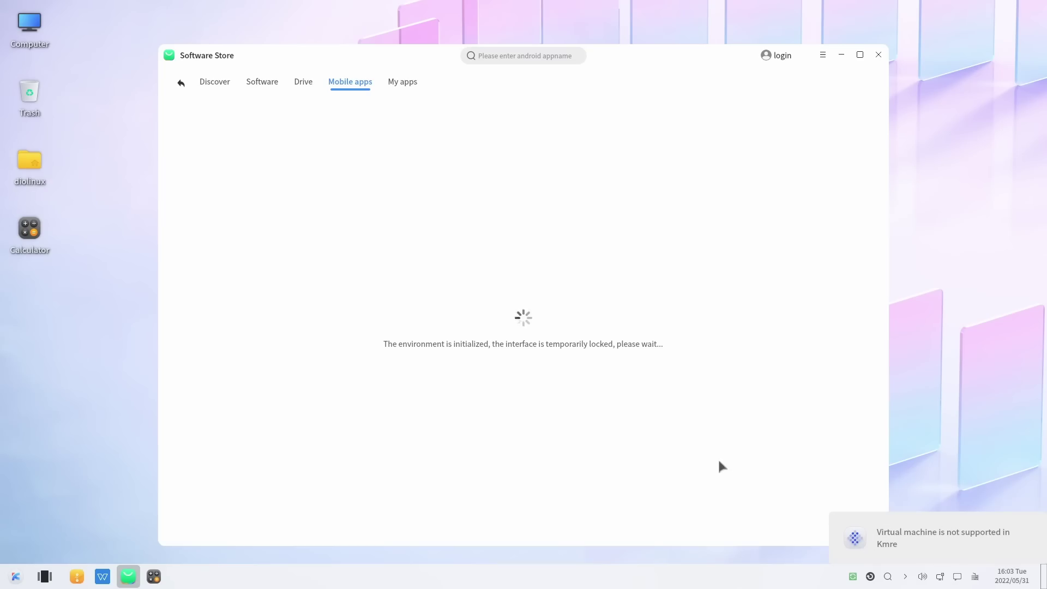
- Open the home folder in the Peony file manager and search the installed applications for "apk"
{"action": "left_click", "coordinate": [74, 579]}
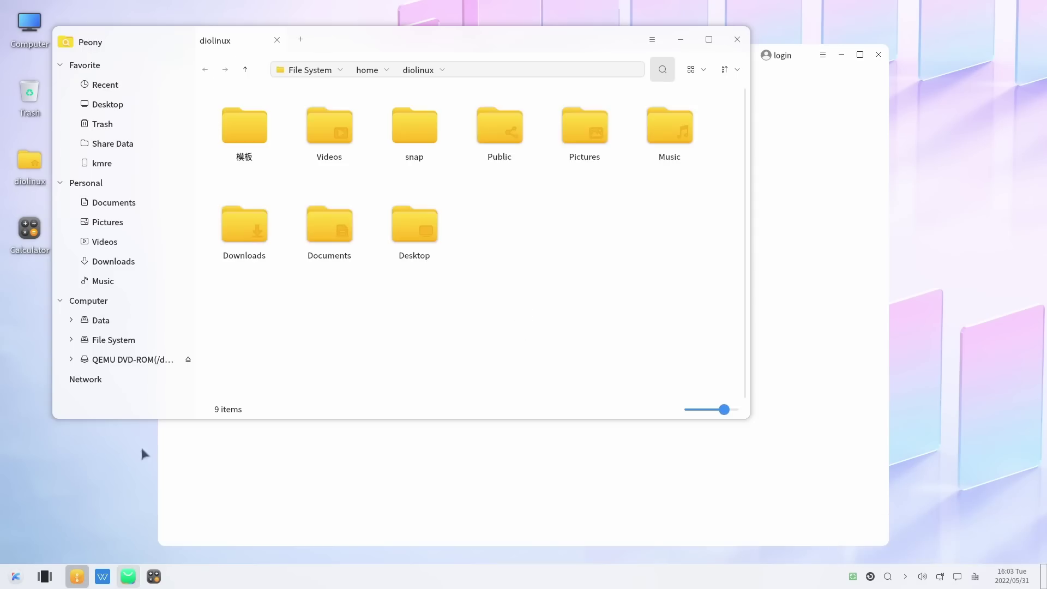
{"action": "left_click", "coordinate": [16, 577]}
{"action": "type", "text": "apk"}
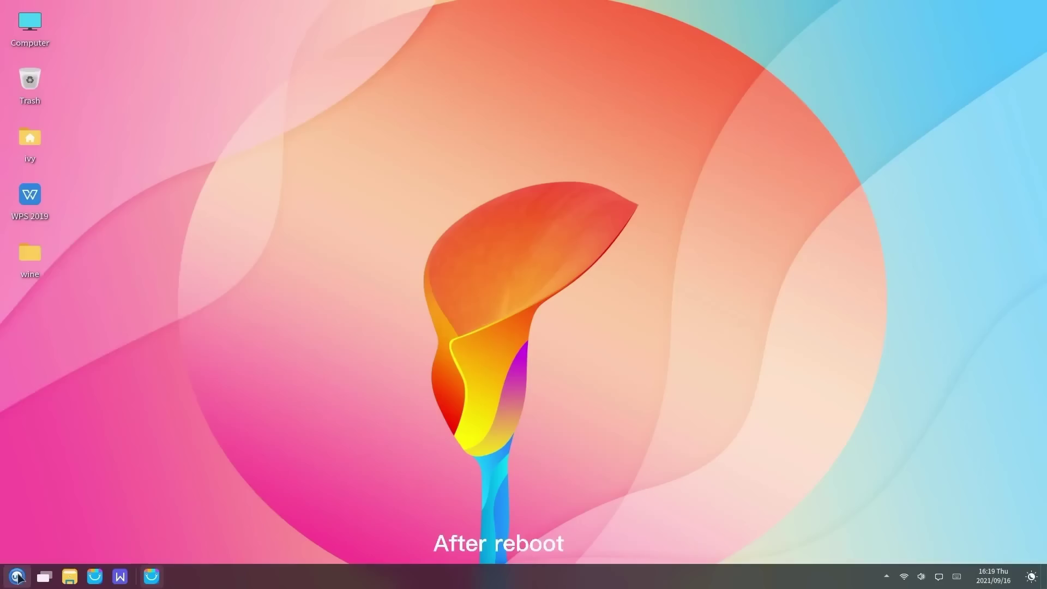
- Search the applications for "km", launch Kmre Apk Installer, and open its file selection
{"action": "key", "text": "super"}
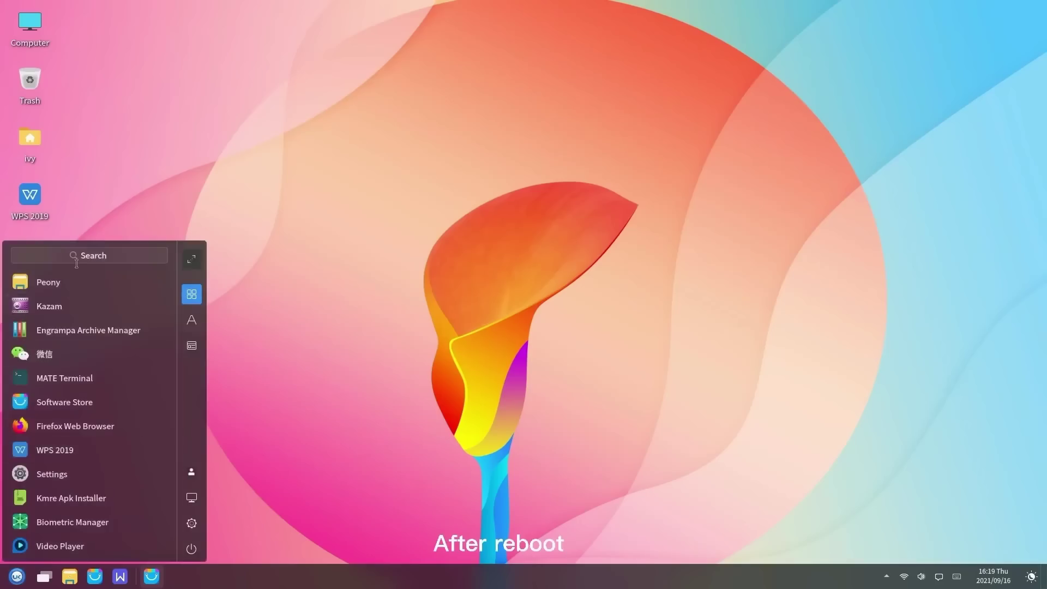
{"action": "type", "text": "km"}
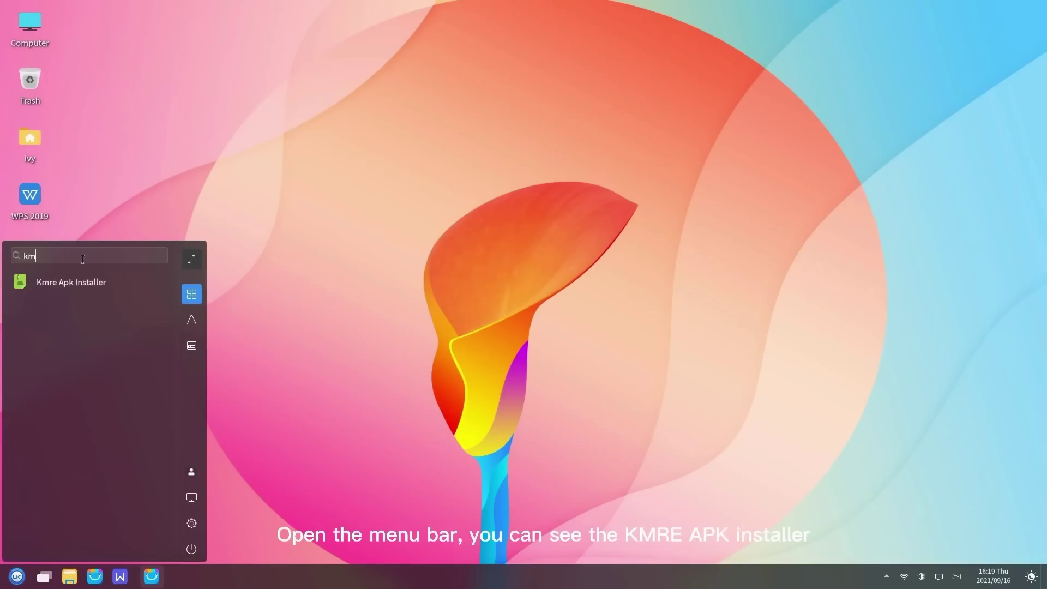
{"action": "left_click", "coordinate": [94, 282]}
{"action": "left_click", "coordinate": [524, 353]}
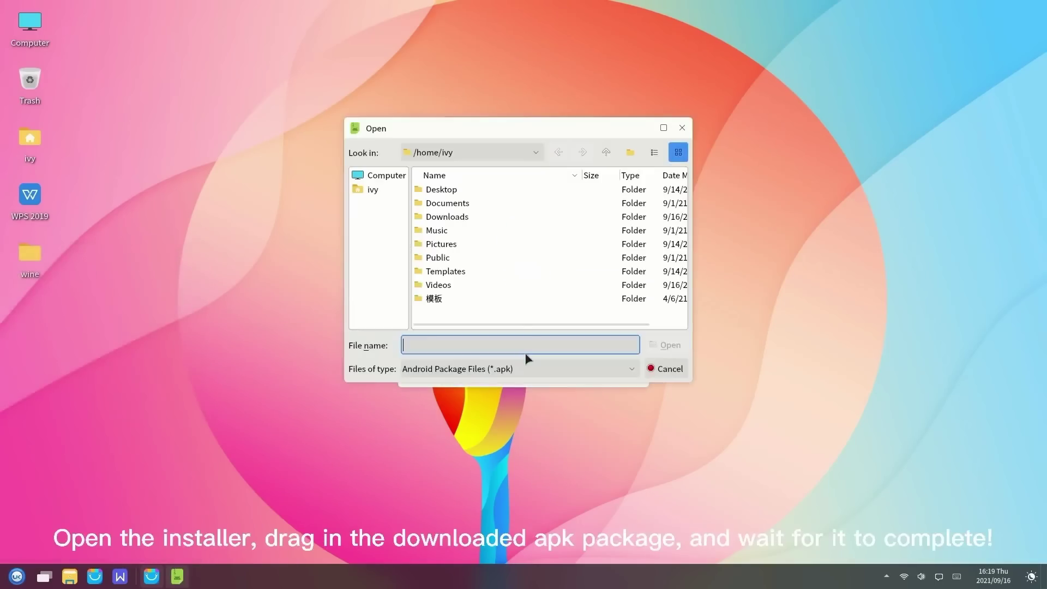
- Choose tiktokv21.2.2_downcc.com.apk from the Downloads folder and install it
{"action": "double_click", "coordinate": [458, 216]}
{"action": "left_click", "coordinate": [476, 191]}
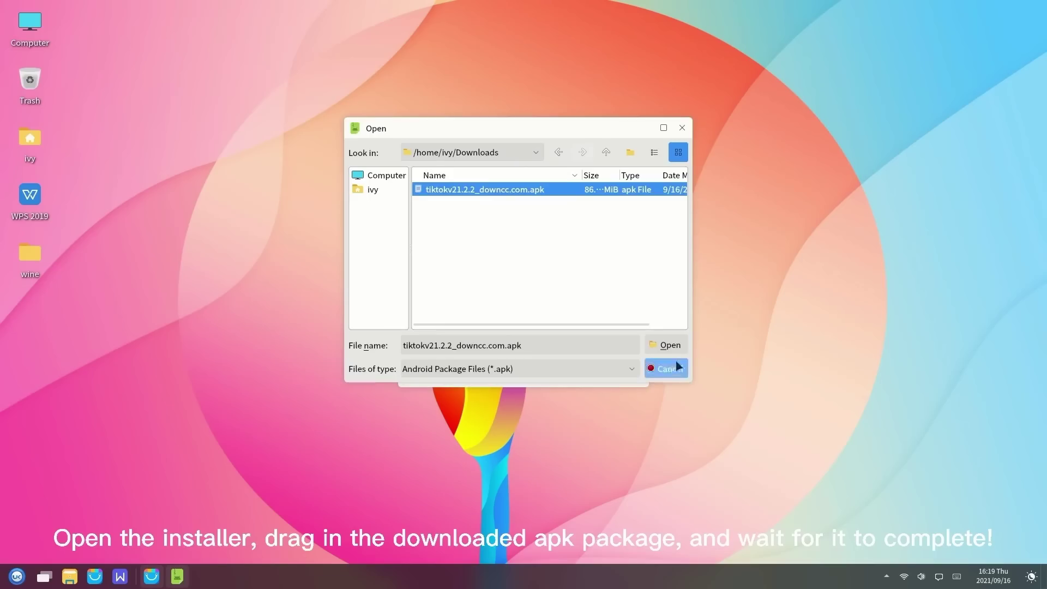
{"action": "left_click", "coordinate": [663, 345]}
{"action": "left_click", "coordinate": [490, 344]}
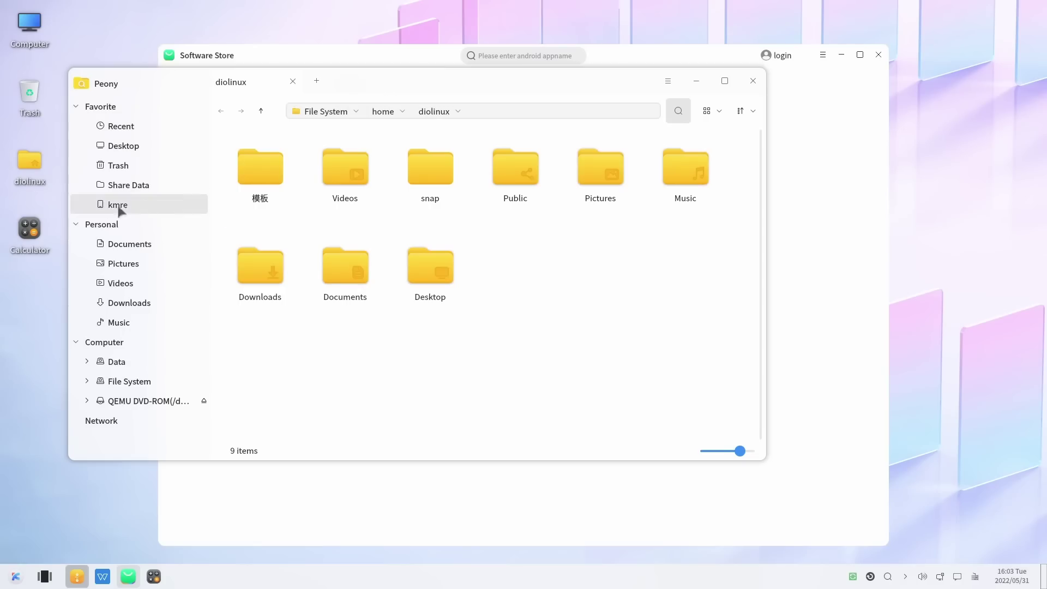
- Open the kmre location in Peony and enter its Picture folder
{"action": "left_click", "coordinate": [126, 211]}
{"action": "left_click_drag", "start_coordinate": [252, 215], "coordinate": [330, 223]}
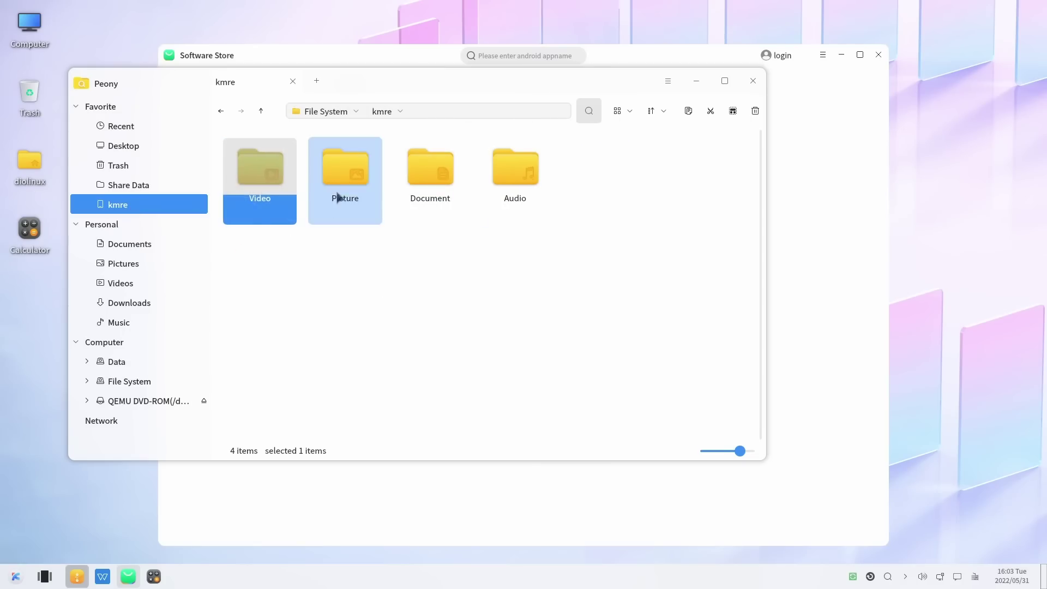
{"action": "double_click", "coordinate": [338, 198]}
- Browse the Share Data, Trash, Desktop and Recent favorites in the file manager, and return to kmre
{"action": "left_click", "coordinate": [138, 185]}
{"action": "left_click", "coordinate": [138, 202]}
{"action": "left_click", "coordinate": [137, 166]}
{"action": "left_click", "coordinate": [136, 146]}
{"action": "left_click", "coordinate": [134, 126]}
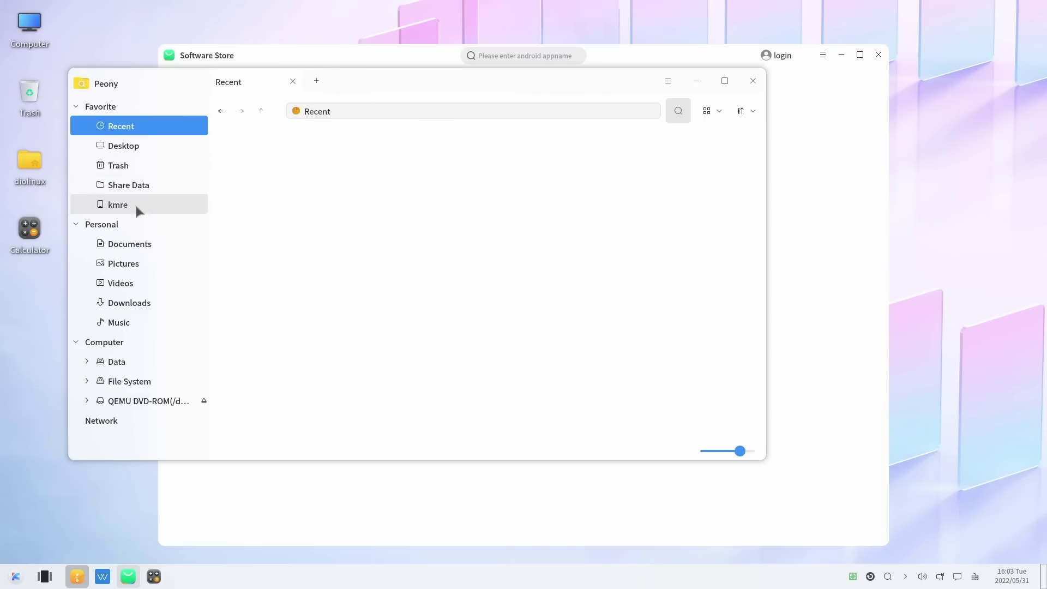
{"action": "left_click", "coordinate": [136, 204]}
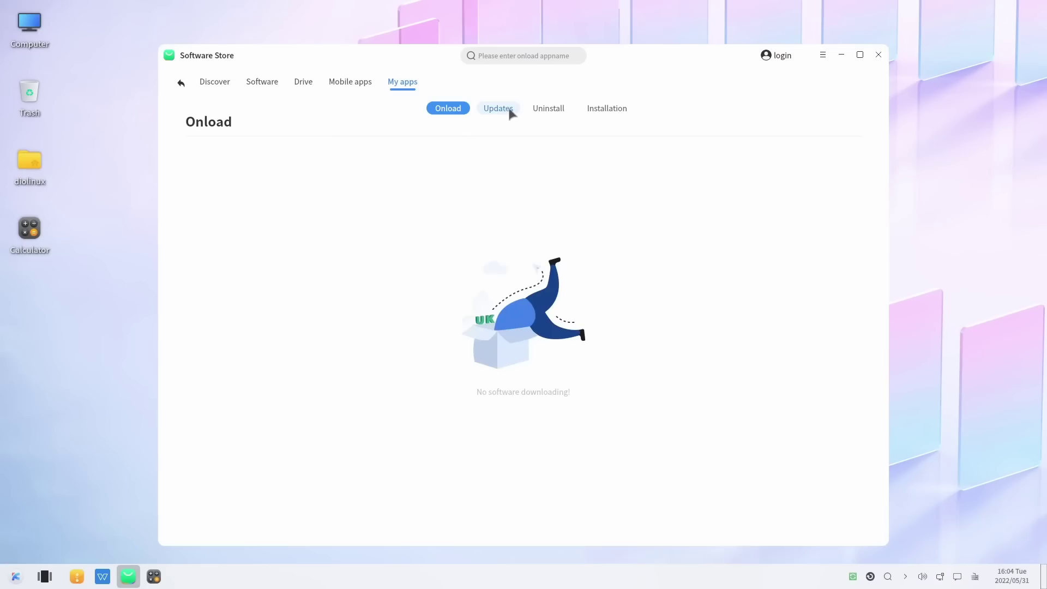
- Go through the Updates, Uninstall and Installation pages of the store's My apps section, ending on Onload
{"action": "left_click", "coordinate": [509, 110]}
{"action": "left_click", "coordinate": [548, 109]}
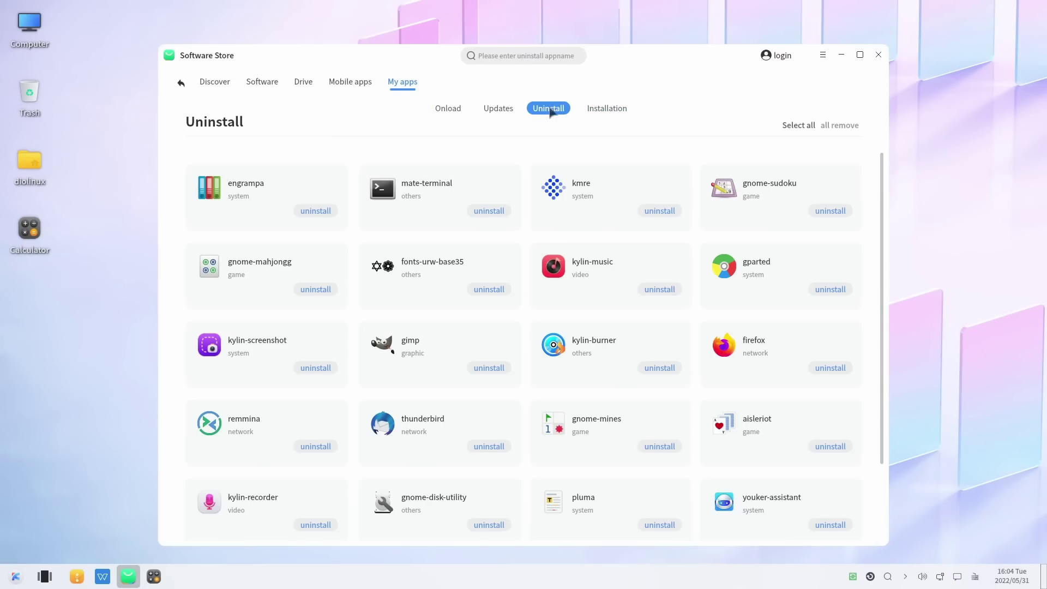
{"action": "scroll", "coordinate": [552, 378], "scroll_direction": "down", "scroll_amount": 5}
{"action": "scroll", "coordinate": [552, 378], "scroll_direction": "up", "scroll_amount": 5}
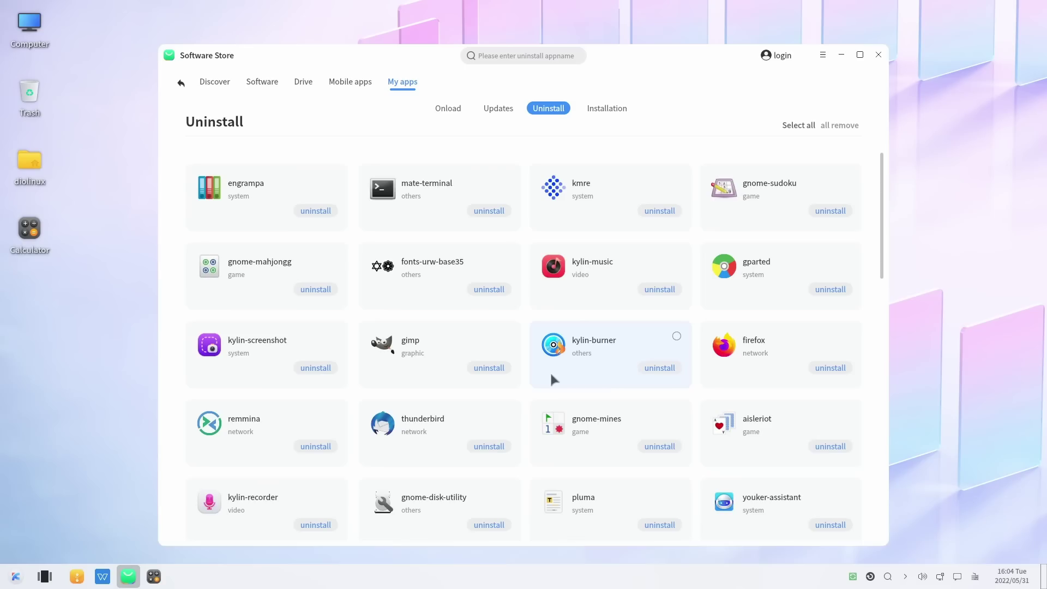
{"action": "left_click", "coordinate": [602, 111]}
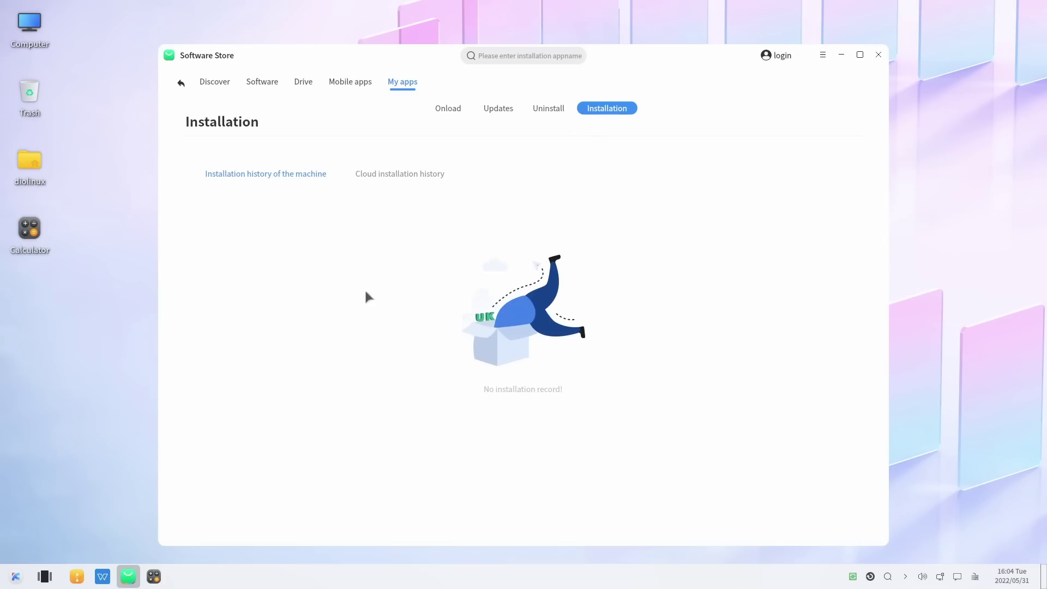
{"action": "left_click", "coordinate": [487, 109]}
{"action": "left_click", "coordinate": [447, 110]}
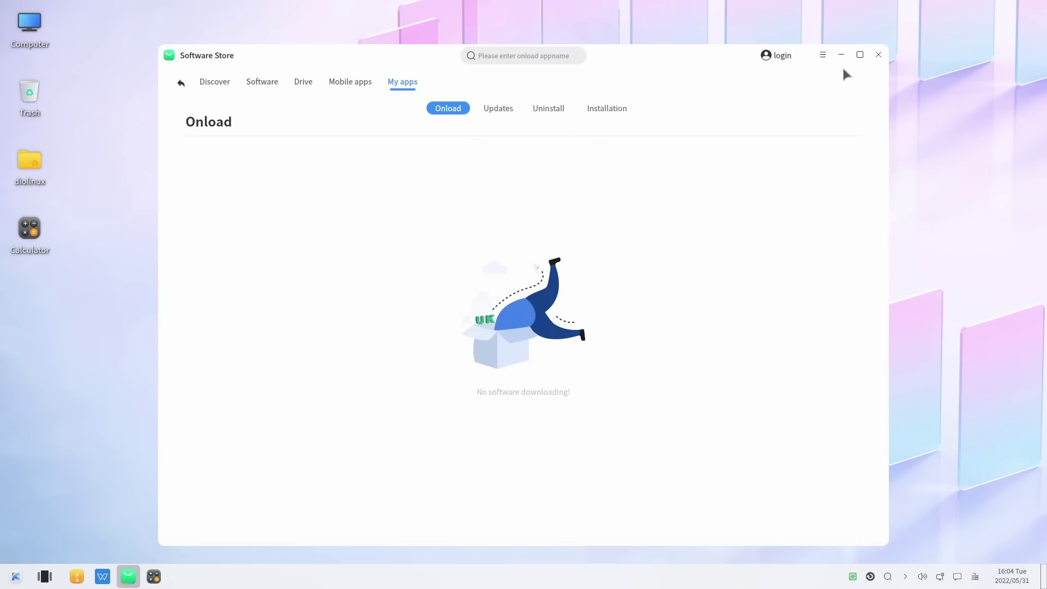
- Close the Software Store and open System Monitor by searching the applications for "moni"
{"action": "left_click", "coordinate": [879, 55]}
{"action": "key", "text": "super"}
{"action": "type", "text": "moni"}
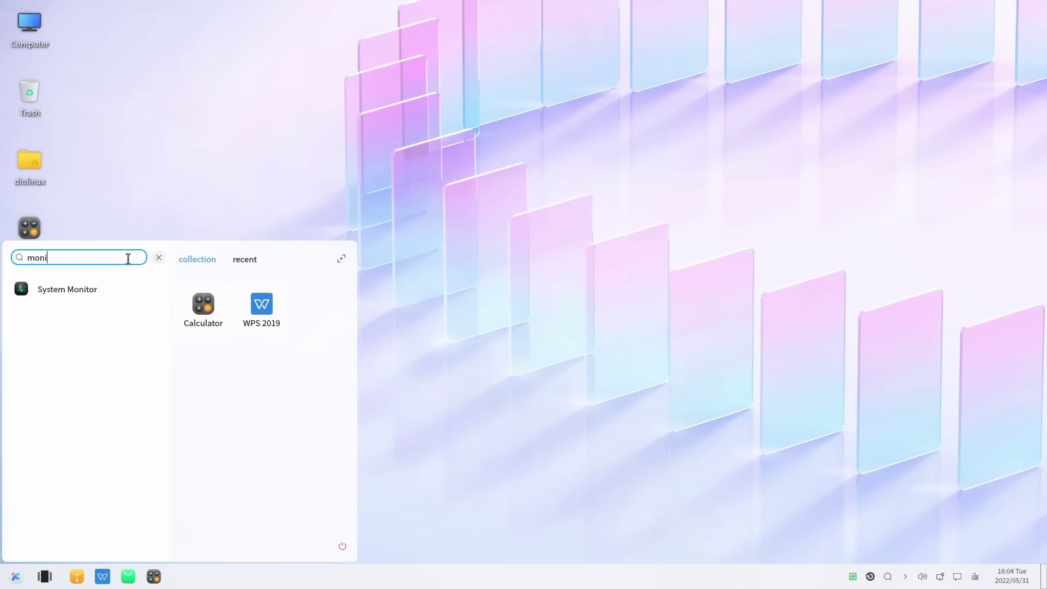
{"action": "left_click", "coordinate": [103, 284]}
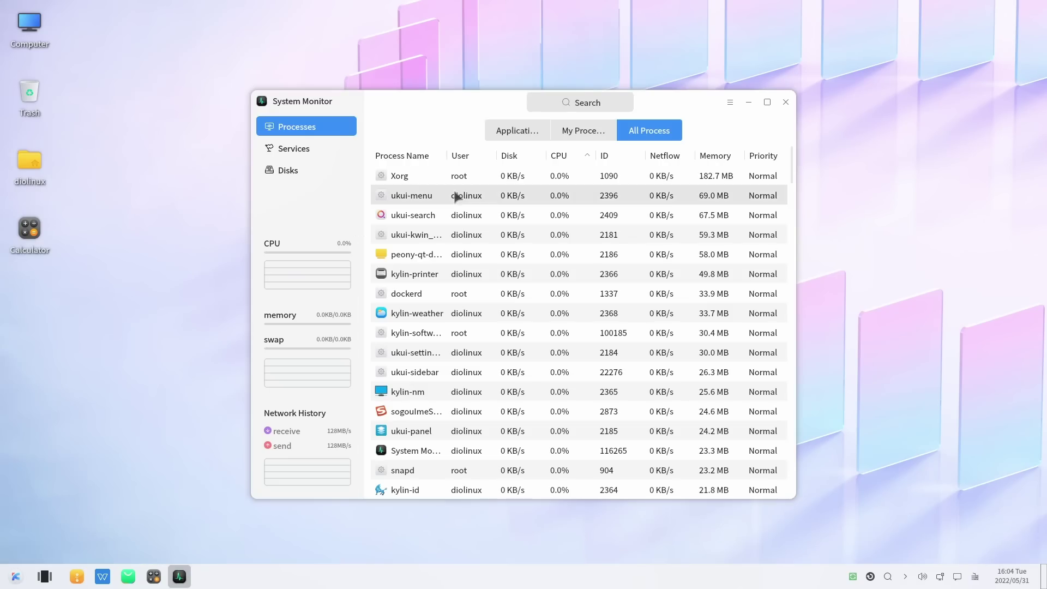
- Open Biometric Manager and ToolKit, searching the applications for "bio" and "too"
{"action": "left_click", "coordinate": [25, 575]}
{"action": "type", "text": "bio"}
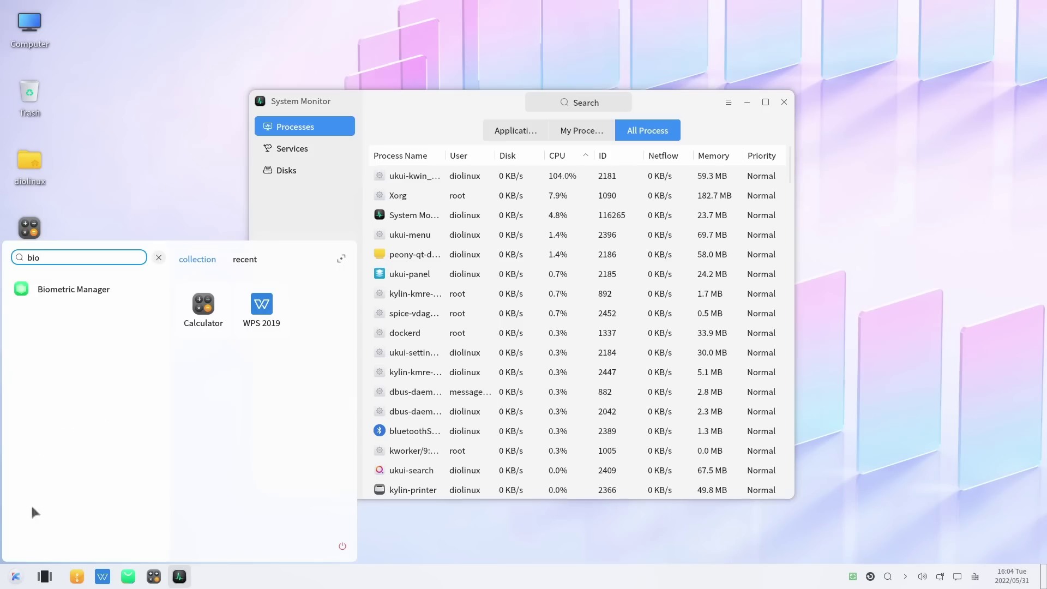
{"action": "left_click", "coordinate": [100, 294]}
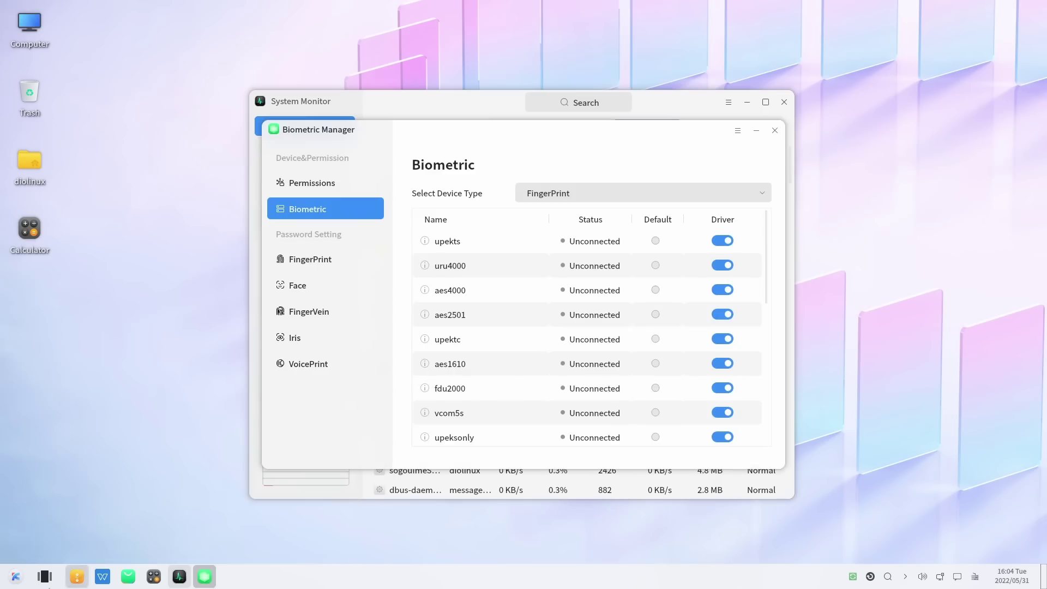
{"action": "left_click", "coordinate": [16, 581]}
{"action": "type", "text": "too"}
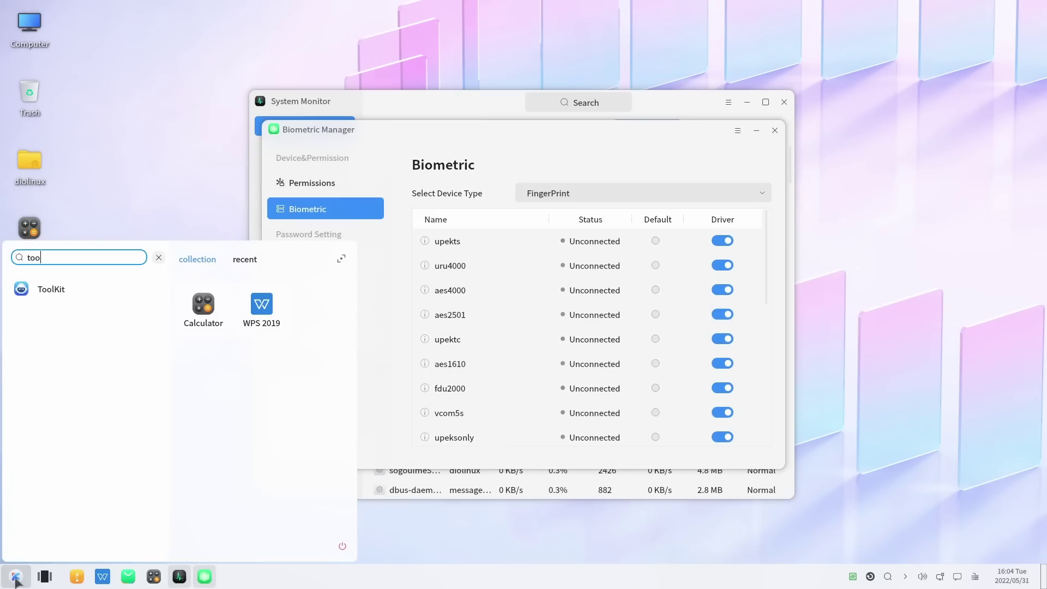
{"action": "left_click", "coordinate": [84, 290]}
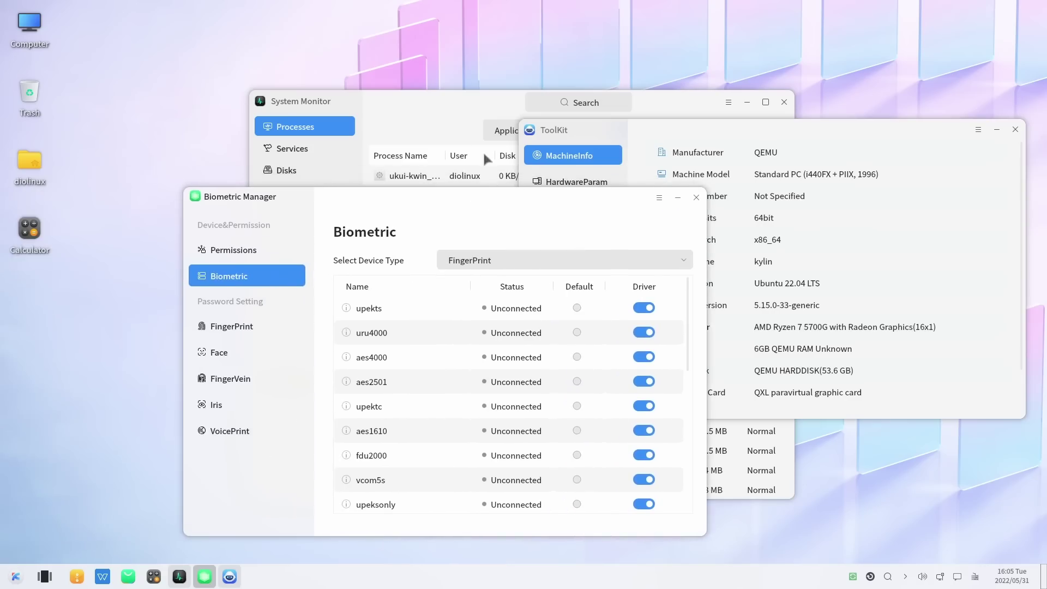
- Spread the System Monitor and Biometric Manager windows apart and check the options menus of ToolKit and Biometric Manager
{"action": "left_click", "coordinate": [456, 101]}
{"action": "left_click_drag", "start_coordinate": [413, 100], "coordinate": [249, 67]}
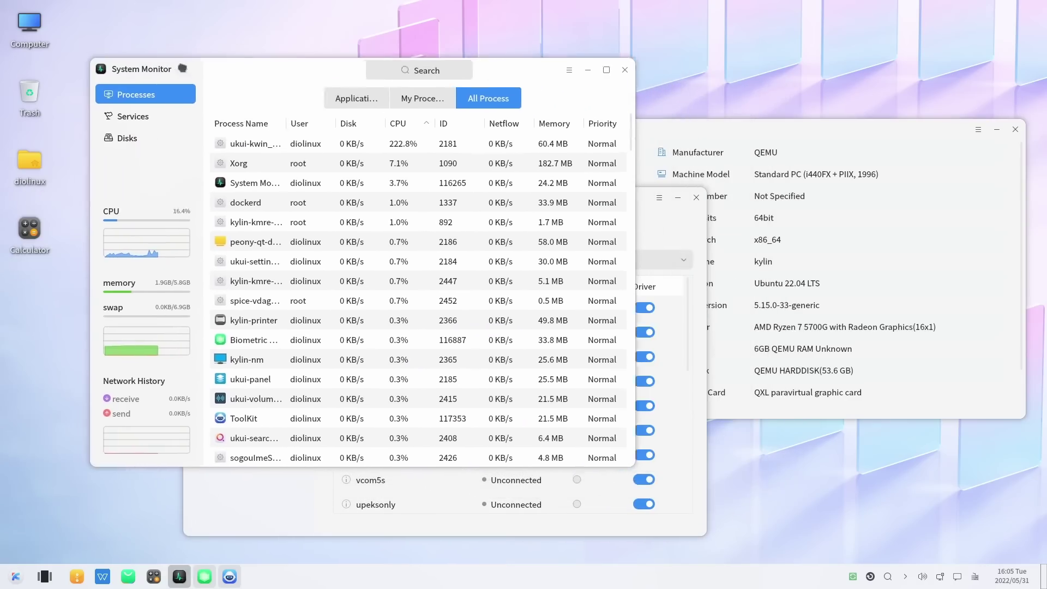
{"action": "left_click", "coordinate": [975, 127]}
{"action": "left_click", "coordinate": [978, 130]}
{"action": "left_click", "coordinate": [978, 129]}
{"action": "left_click", "coordinate": [660, 526]}
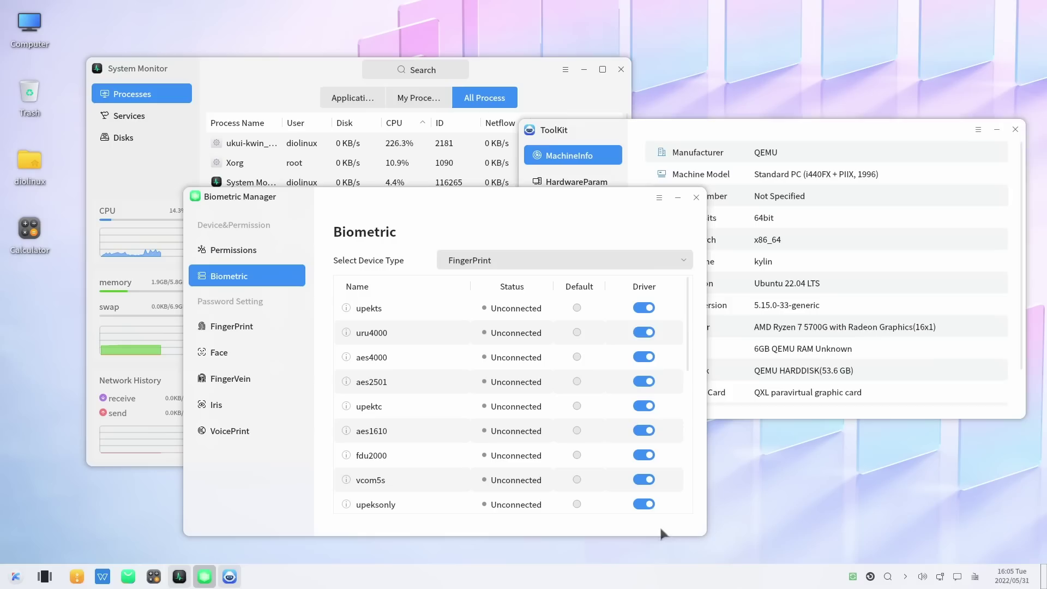
{"action": "left_click", "coordinate": [658, 197]}
{"action": "left_click", "coordinate": [659, 197]}
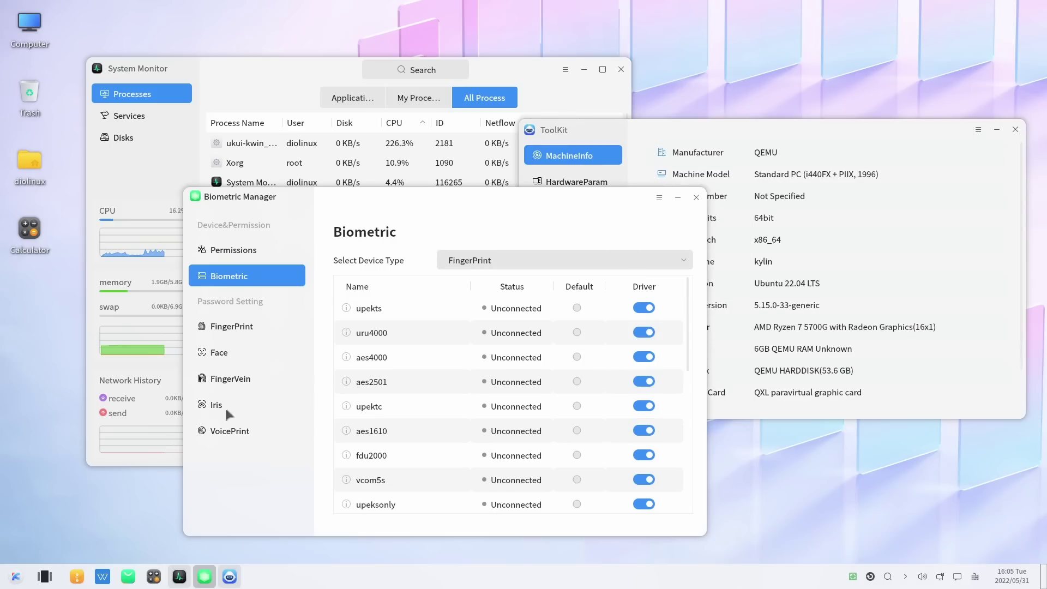
{"action": "left_click_drag", "start_coordinate": [396, 200], "coordinate": [285, 182]}
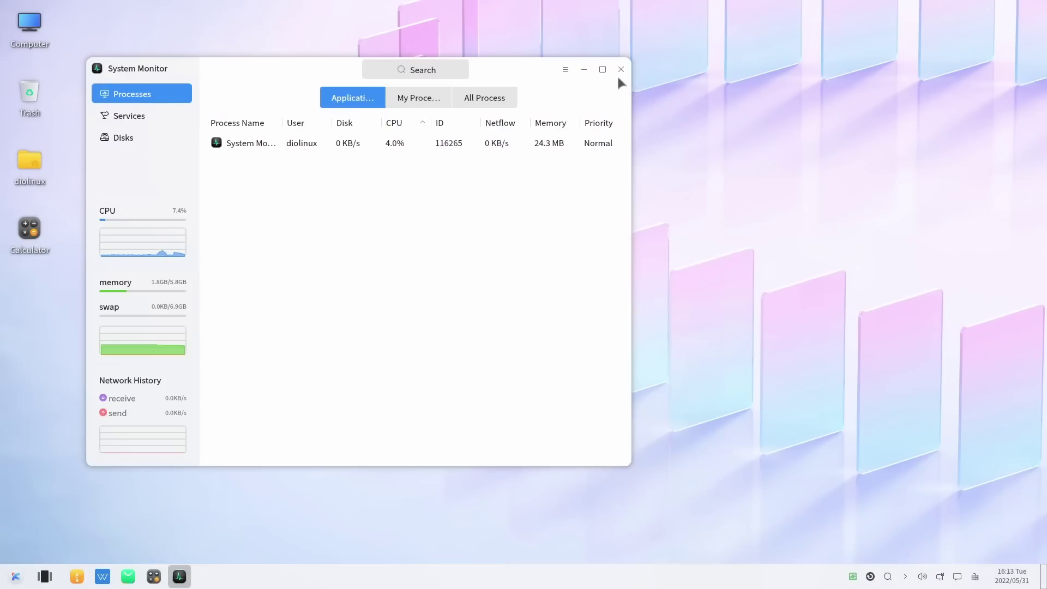
- Close System Monitor and launch GNU Image Manipulation Program from the full application list
{"action": "left_click", "coordinate": [616, 70]}
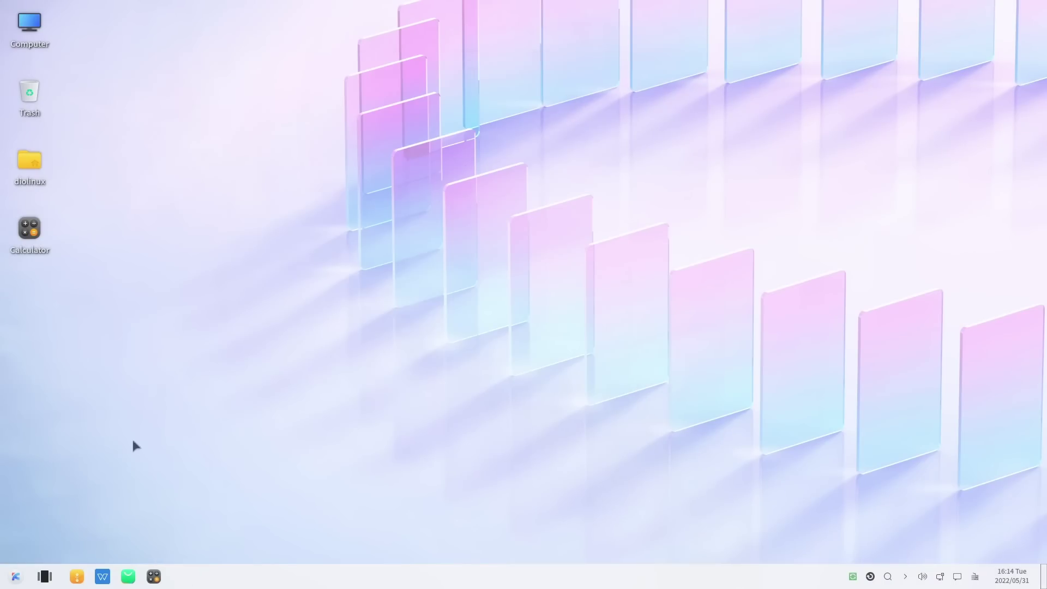
{"action": "left_click", "coordinate": [17, 576]}
{"action": "type", "text": "too"}
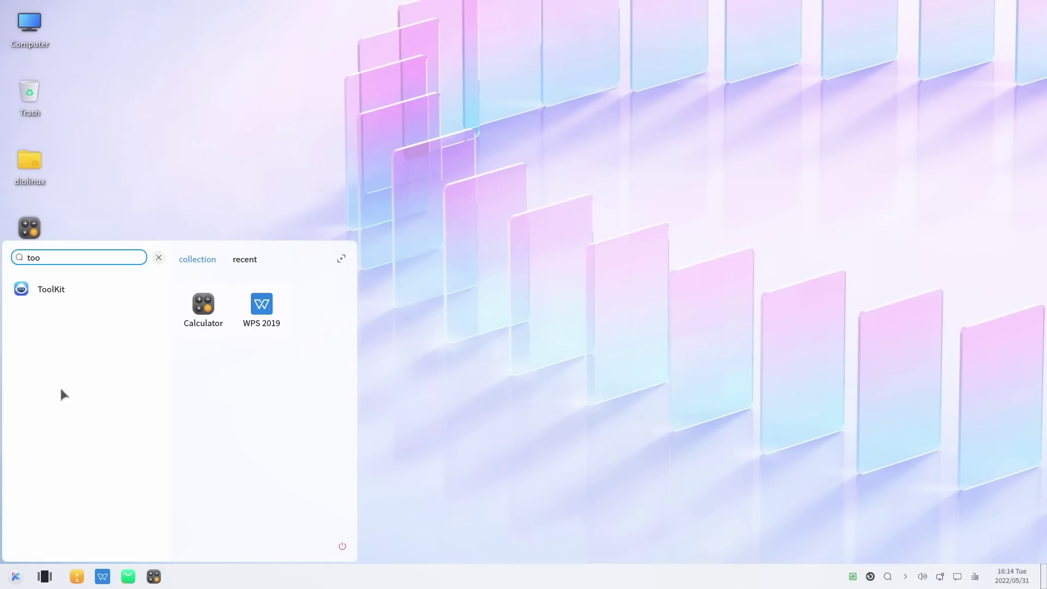
{"action": "left_click", "coordinate": [159, 258]}
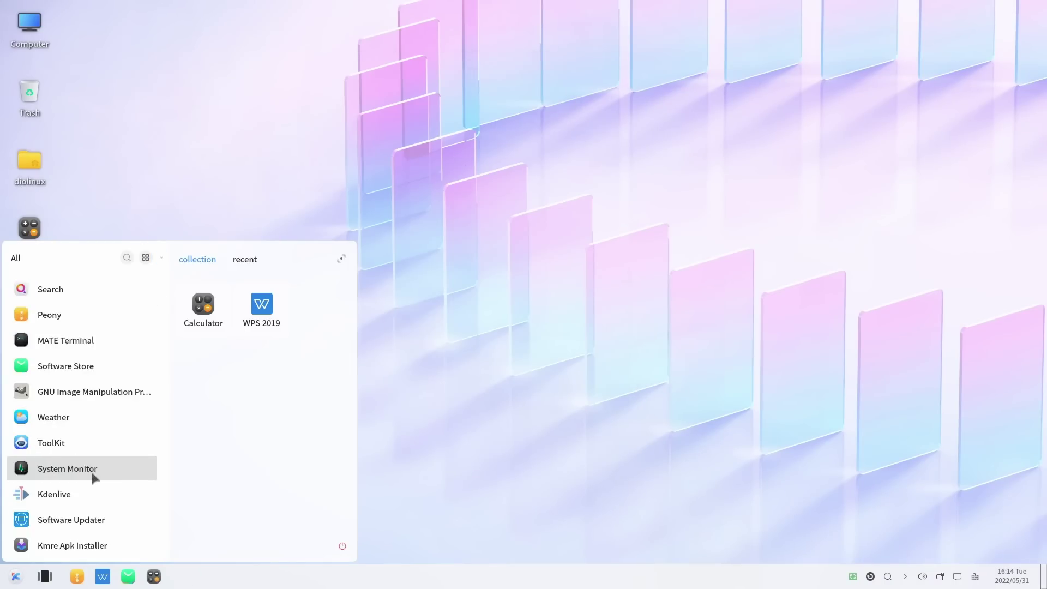
{"action": "scroll", "coordinate": [91, 470], "scroll_direction": "down", "scroll_amount": 2}
{"action": "scroll", "coordinate": [90, 470], "scroll_direction": "up", "scroll_amount": 3}
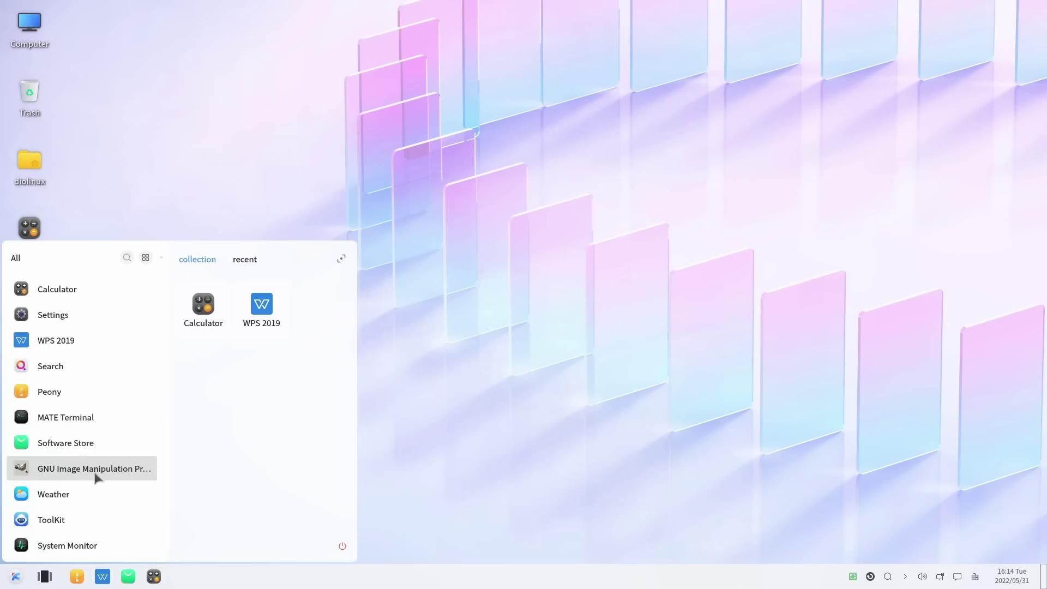
{"action": "left_click", "coordinate": [96, 478]}
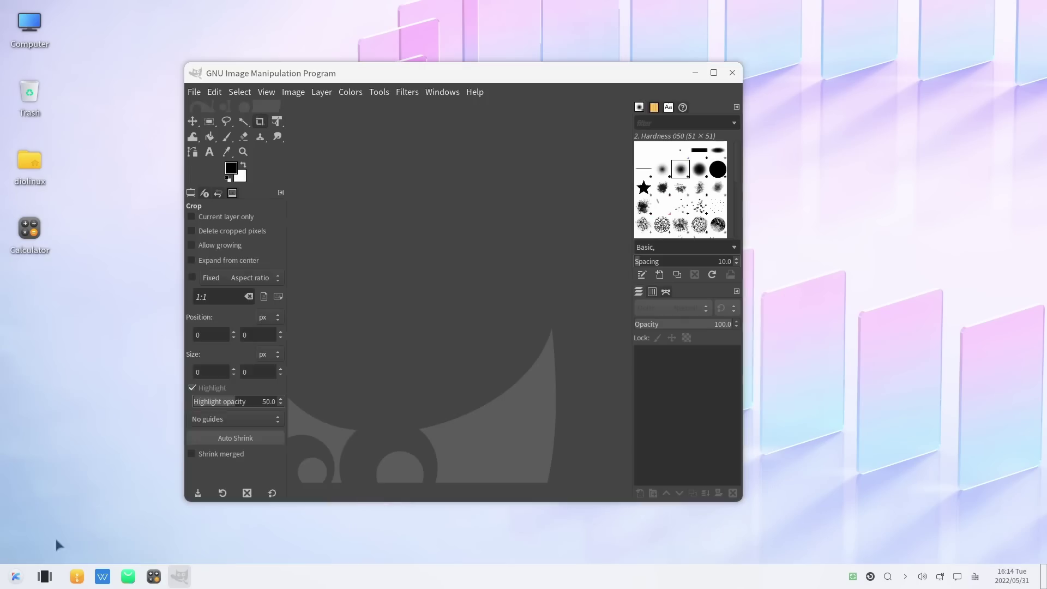
- Open the Weather app and place its window lower, over the GIMP window
{"action": "left_click", "coordinate": [15, 577]}
{"action": "left_click", "coordinate": [49, 495]}
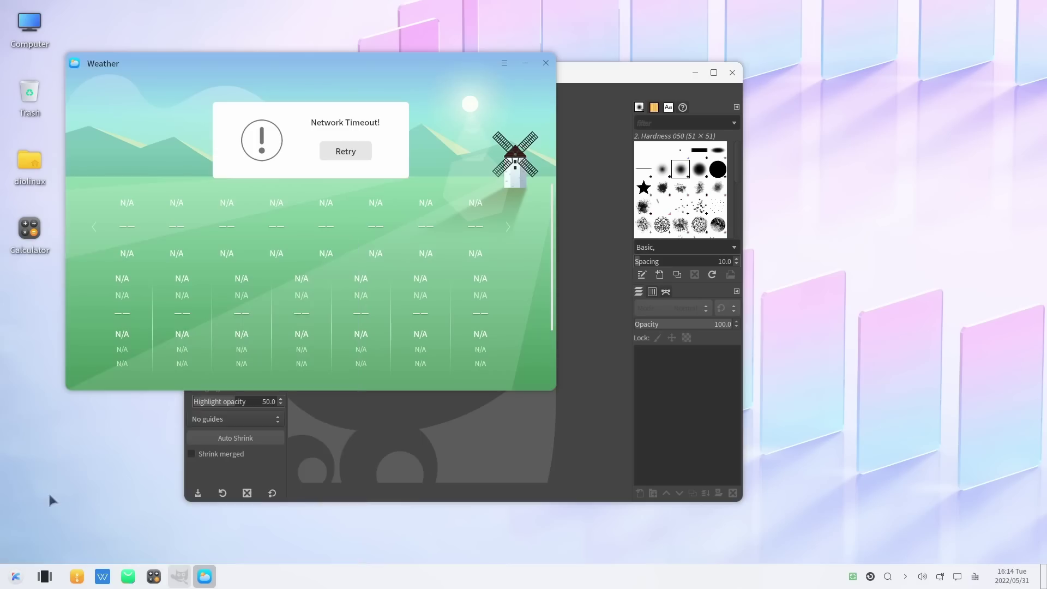
{"action": "left_click_drag", "start_coordinate": [400, 68], "coordinate": [411, 142]}
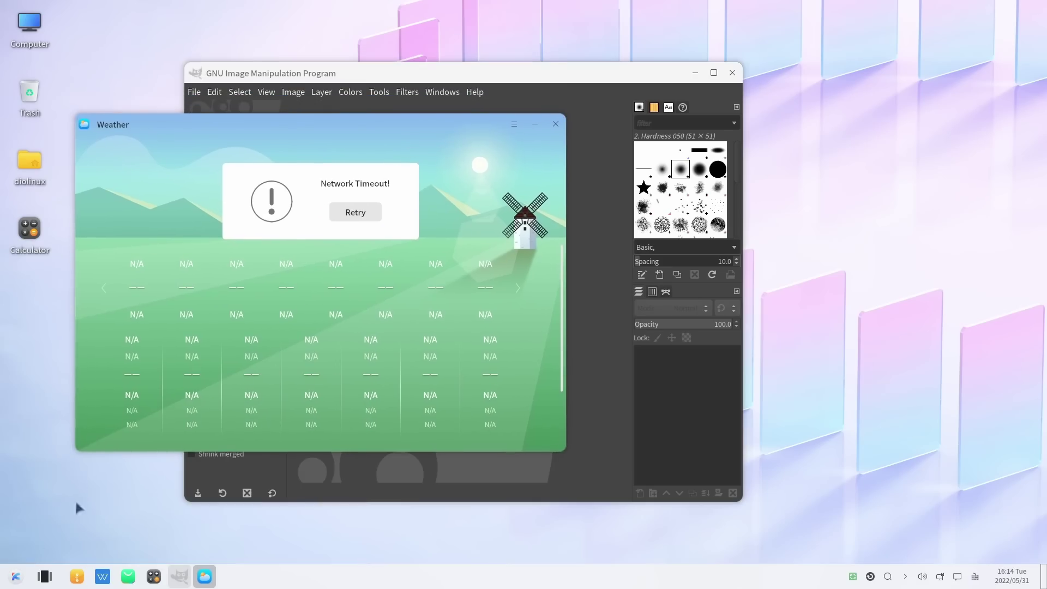
- Open Music Player from the application list and move its window over the Weather window
{"action": "left_click", "coordinate": [16, 576]}
{"action": "scroll", "coordinate": [49, 513], "scroll_direction": "down", "scroll_amount": 5}
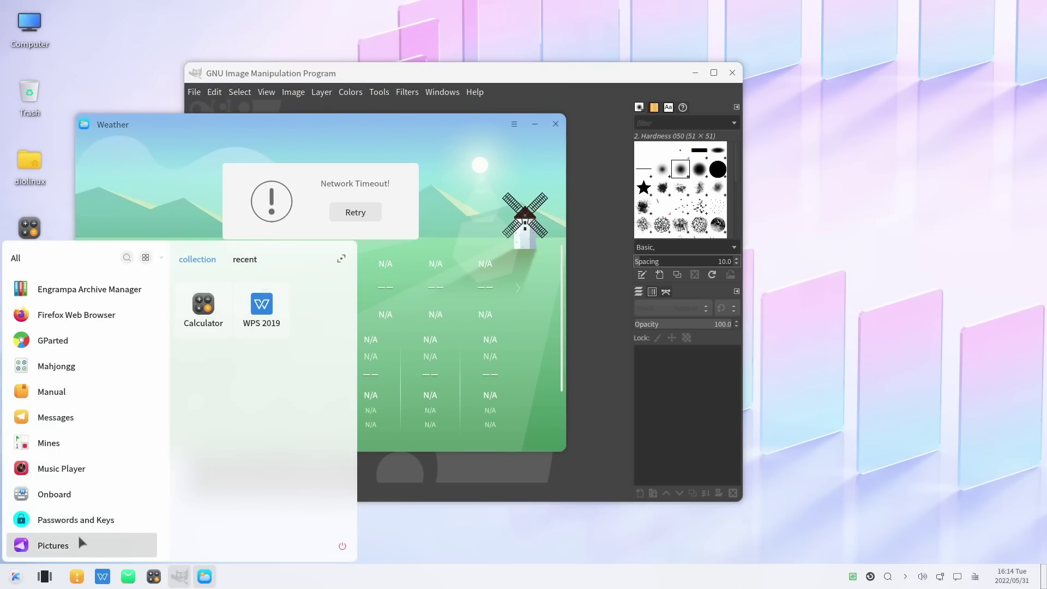
{"action": "key", "text": "Return"}
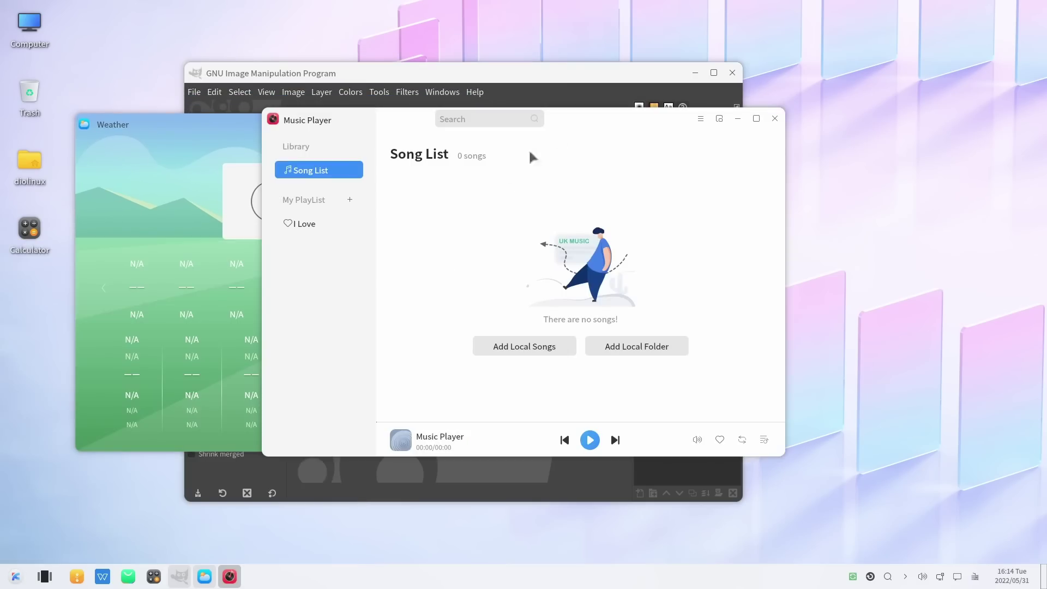
{"action": "mouse_move", "coordinate": [605, 114]}
{"action": "left_mouse_down"}
{"action": "mouse_move", "coordinate": [476, 139]}
{"action": "mouse_move", "coordinate": [479, 152]}
{"action": "left_mouse_up"}
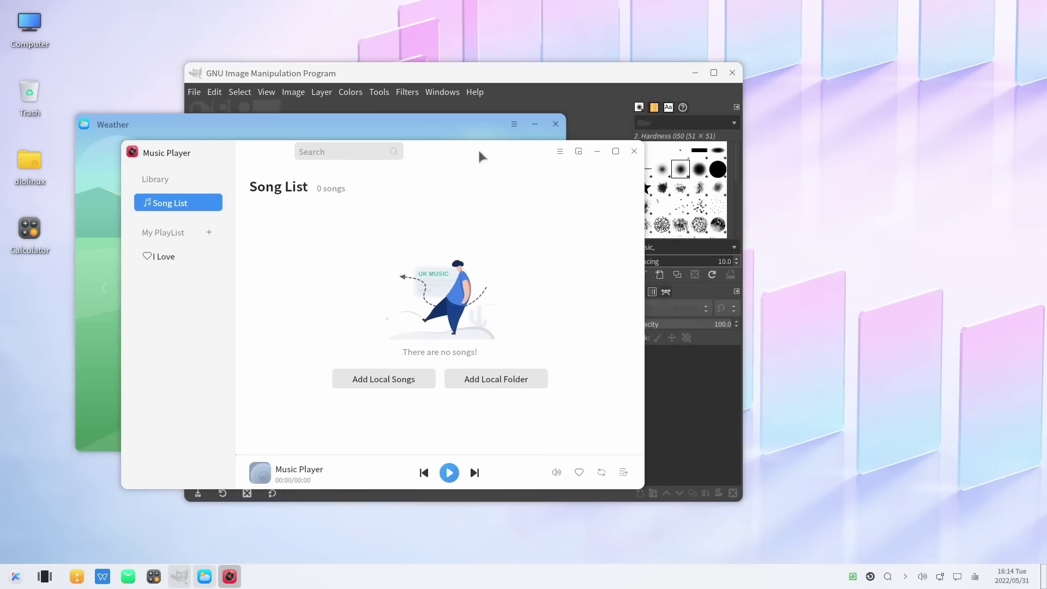
- Close the Music Player and Weather windows and maximize GIMP
{"action": "left_click", "coordinate": [634, 151]}
{"action": "left_click", "coordinate": [556, 123]}
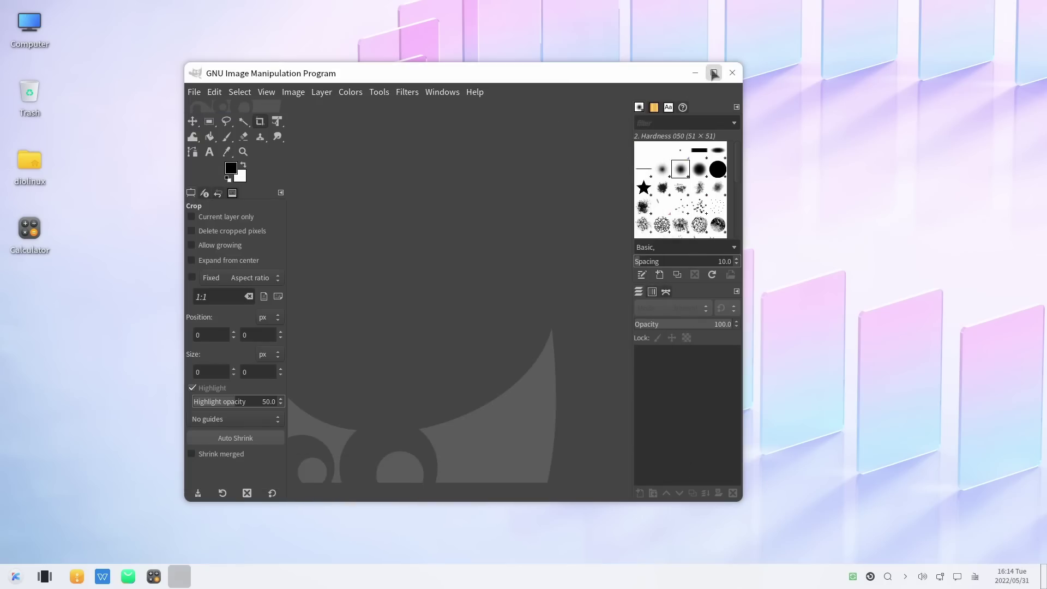
{"action": "left_click", "coordinate": [714, 73]}
- Look through GIMP's menus from File to Help
{"action": "left_click", "coordinate": [11, 30]}
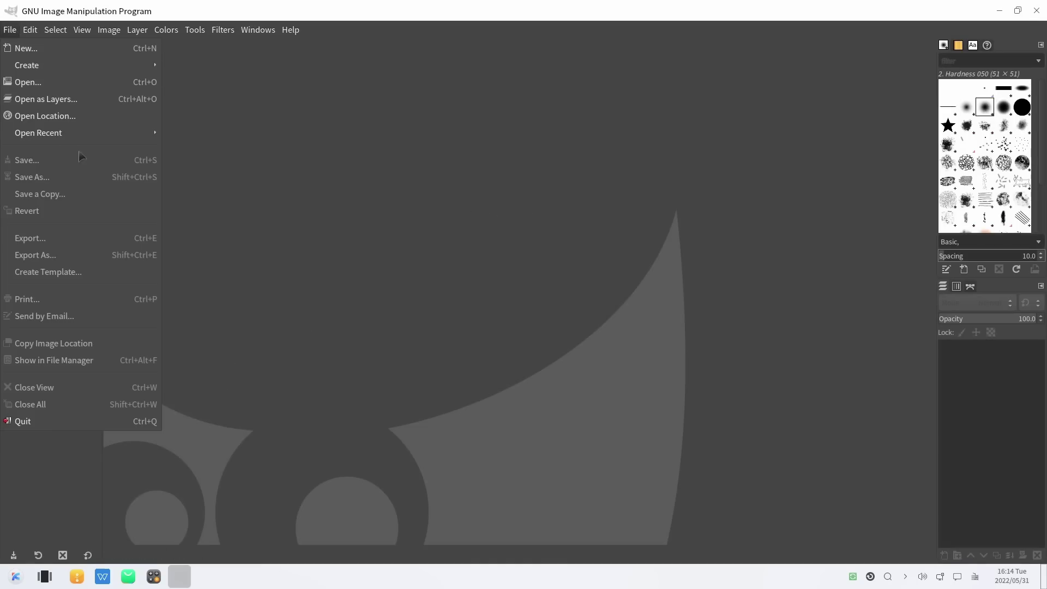
{"action": "mouse_move", "coordinate": [290, 30]}
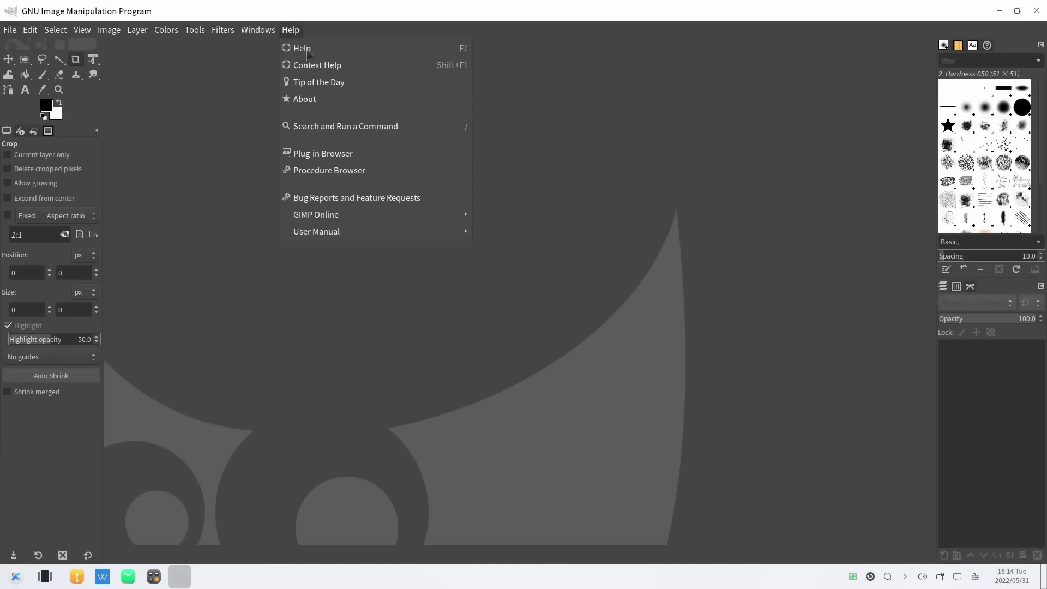